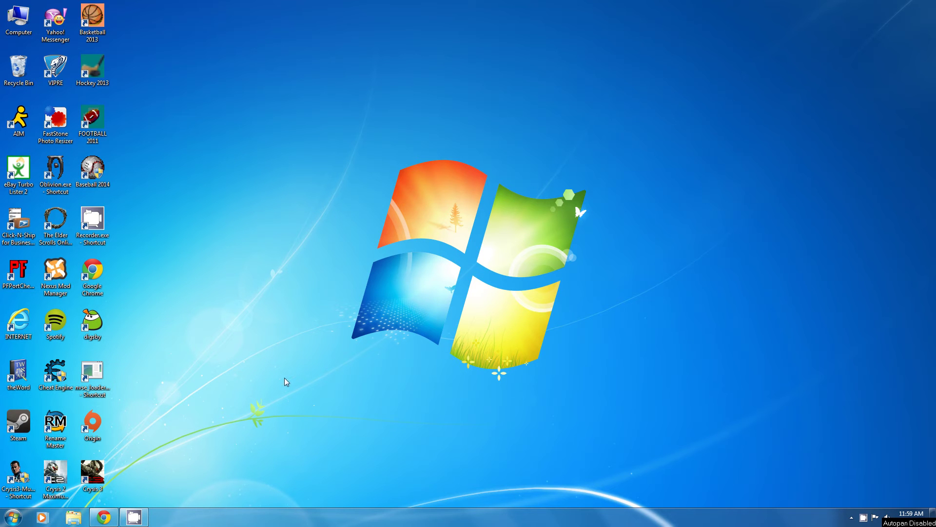
# - Switch to Chrome, open the basketball page of PC Ballpark Backgrounds and follow the 2010-2011 NBA Logos & Jerseys link
pyautogui.click(104, 517)
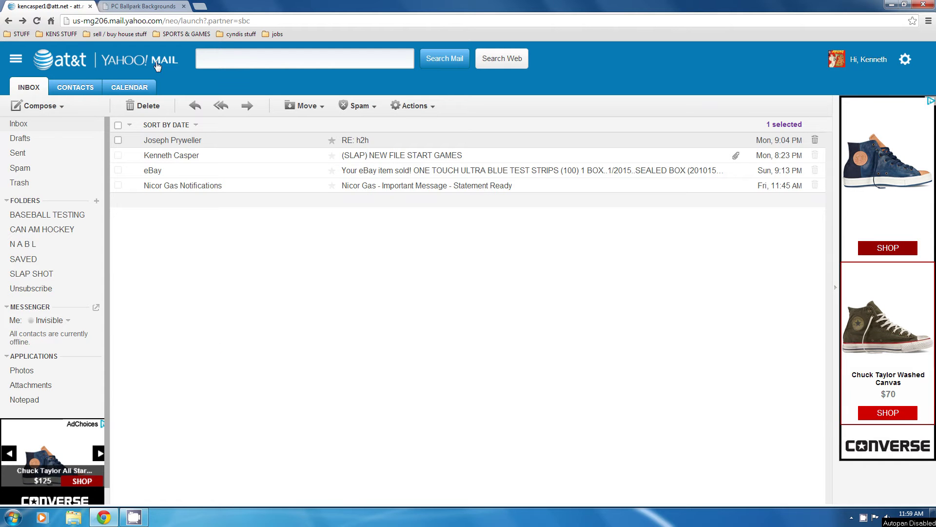
pyautogui.click(147, 6)
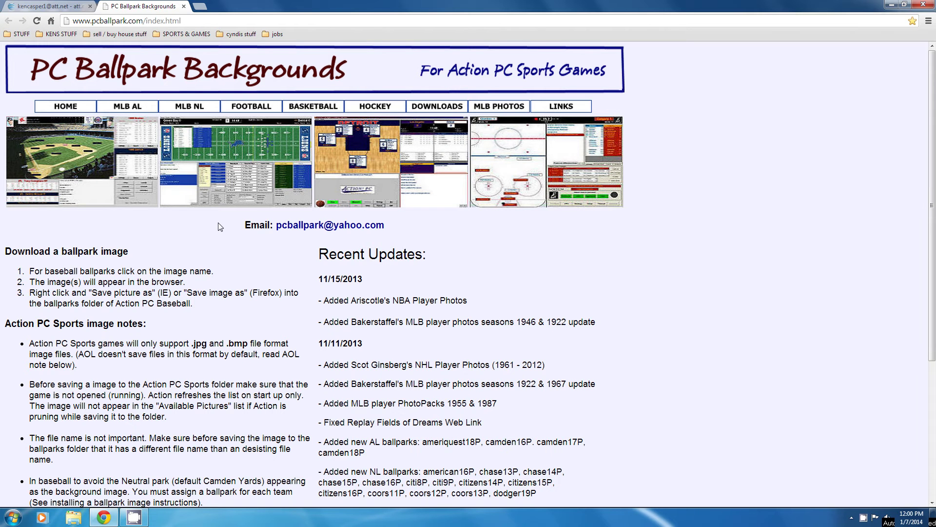
pyautogui.click(315, 107)
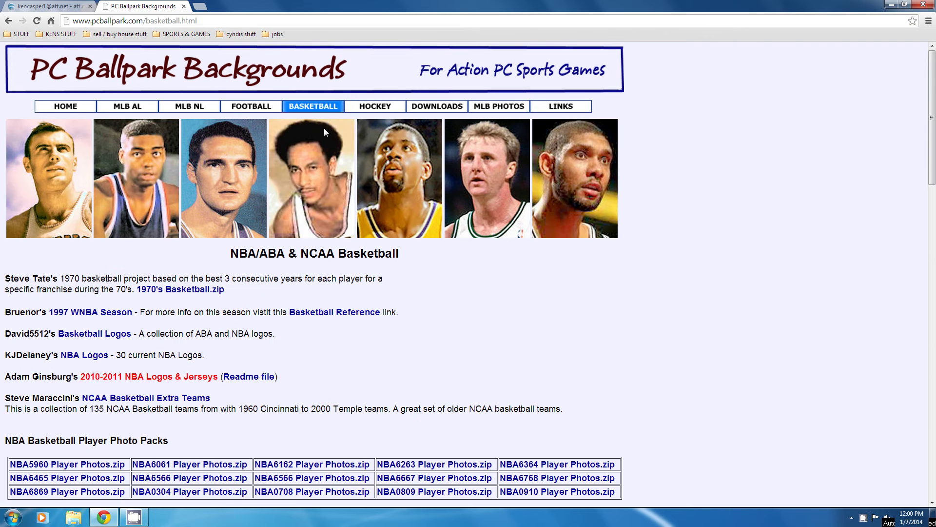
pyautogui.scroll(-3, 681, 275)
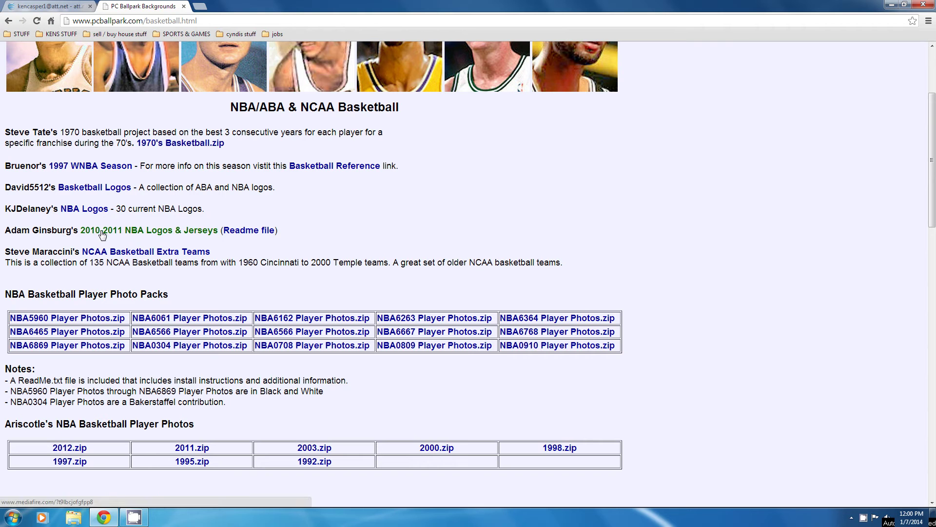
pyautogui.click(130, 234)
pyautogui.click(133, 231)
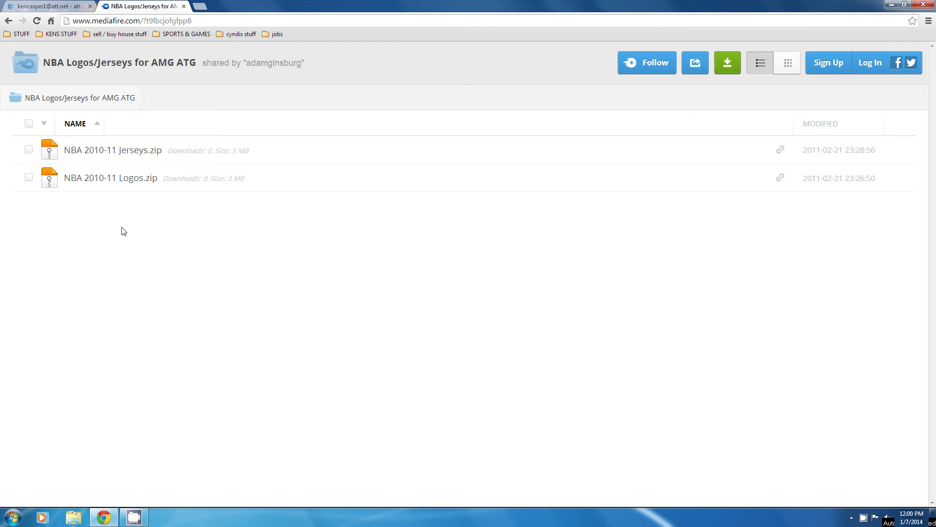
# - Start downloading NBA 2010-11 Logos.zip with the Action Basketball documents folder as destination, and cancel the save
pyautogui.click(116, 180)
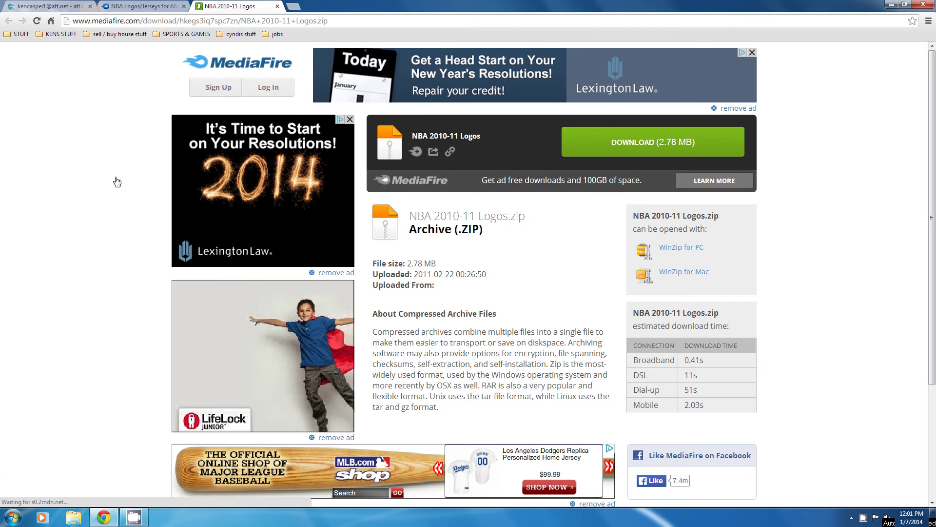
pyautogui.click(637, 140)
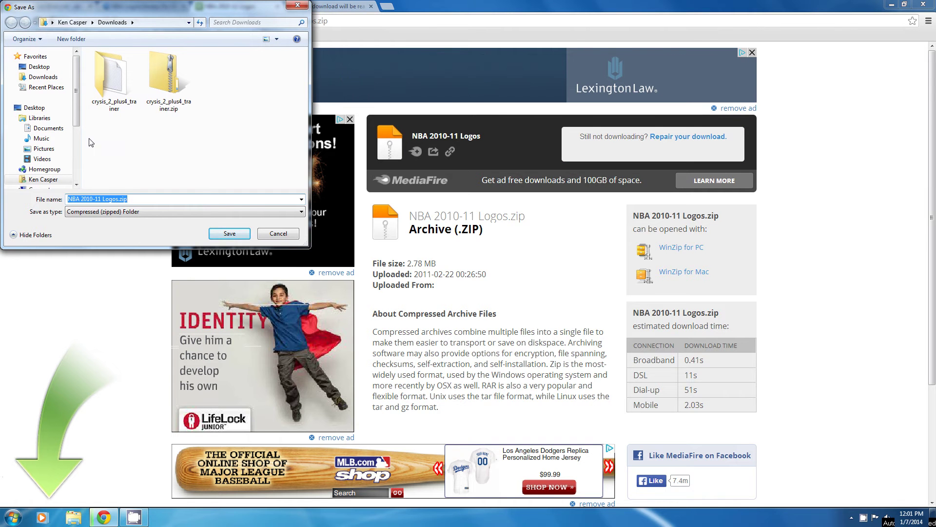
pyautogui.click(50, 129)
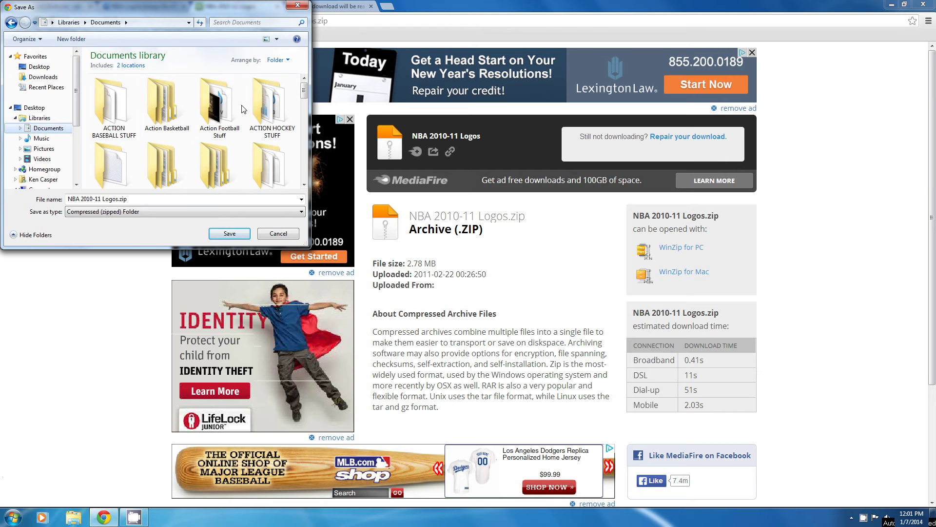
pyautogui.doubleClick(163, 106)
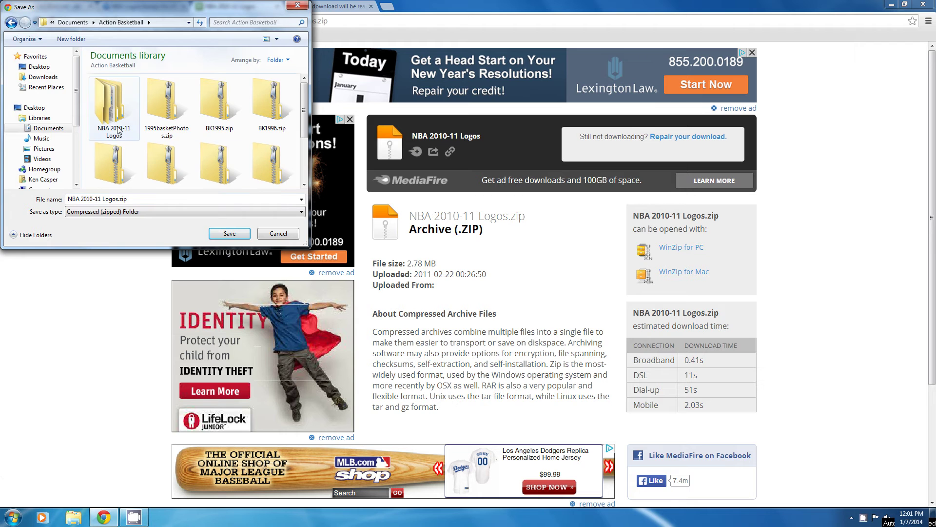
pyautogui.click(304, 184)
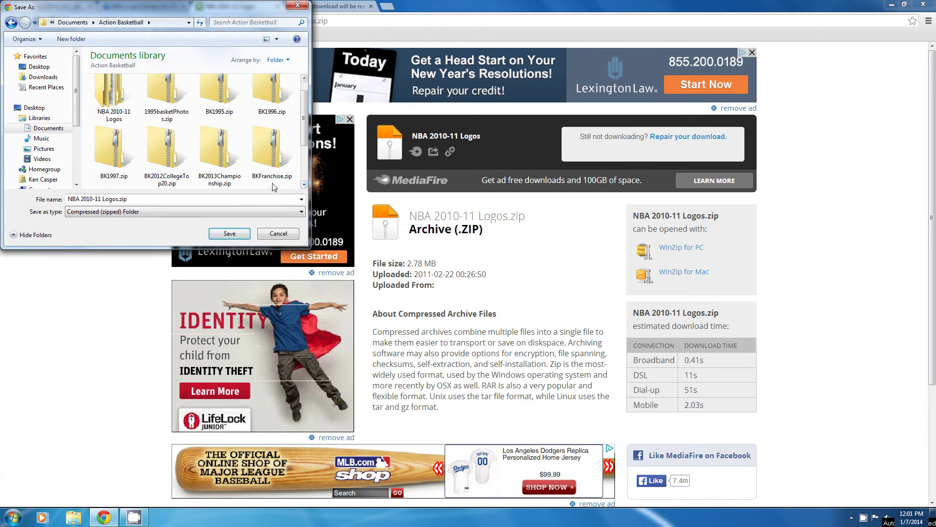
pyautogui.click(271, 233)
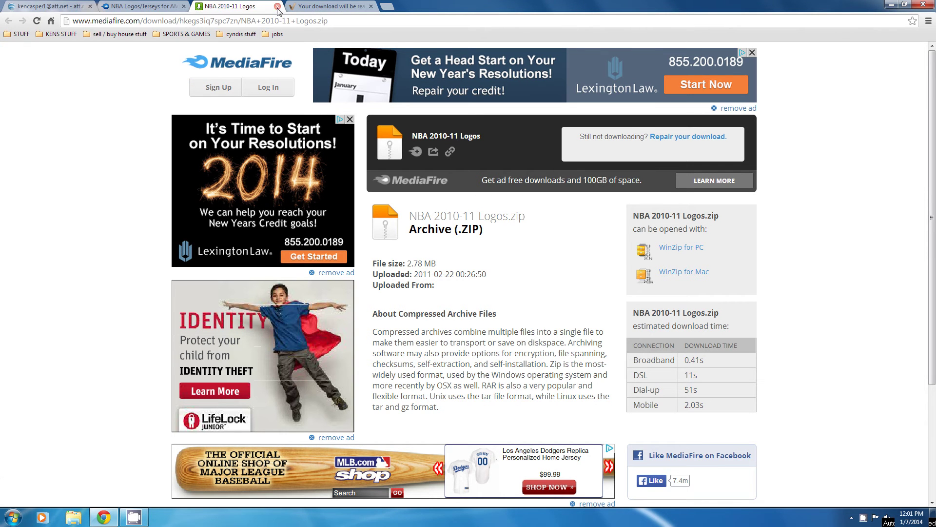
# - Close the logos download tab and the advertising tab, and return to the PC Ballpark basketball page
pyautogui.click(278, 7)
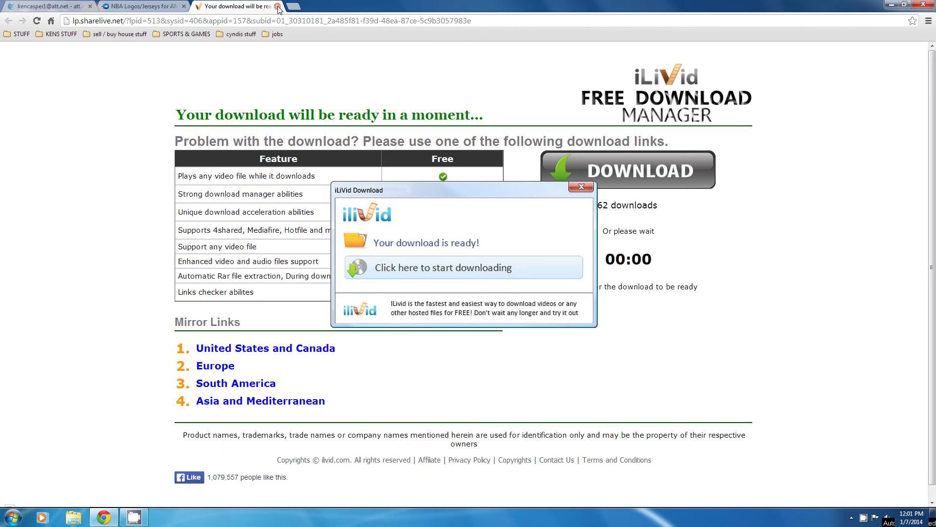
pyautogui.click(278, 7)
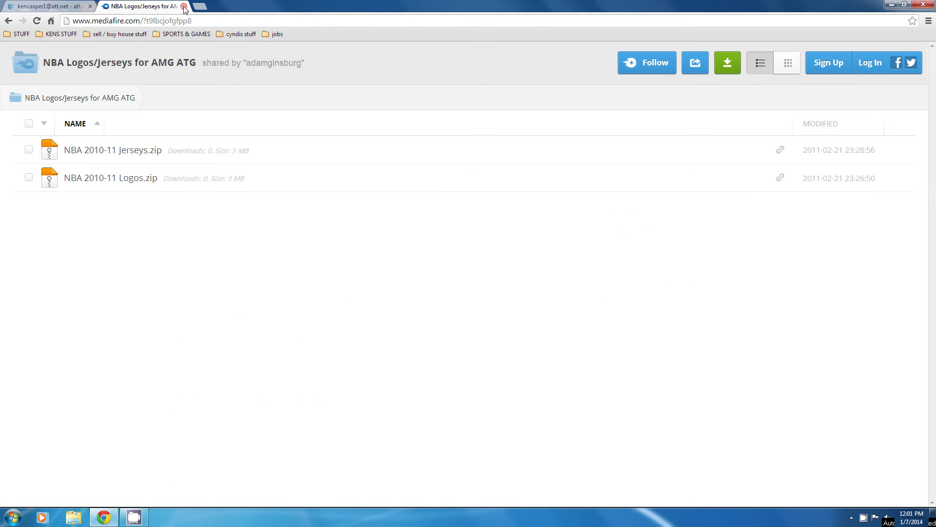
pyautogui.click(7, 22)
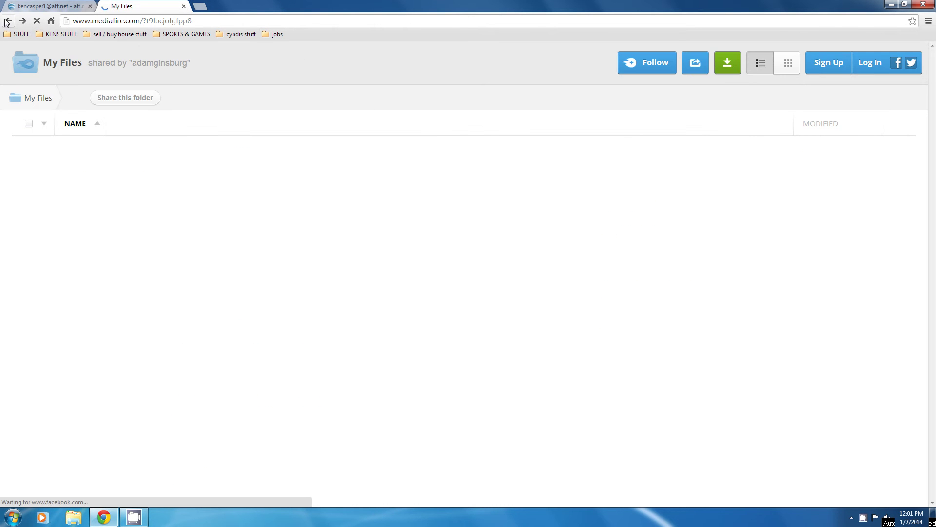
pyautogui.click(7, 22)
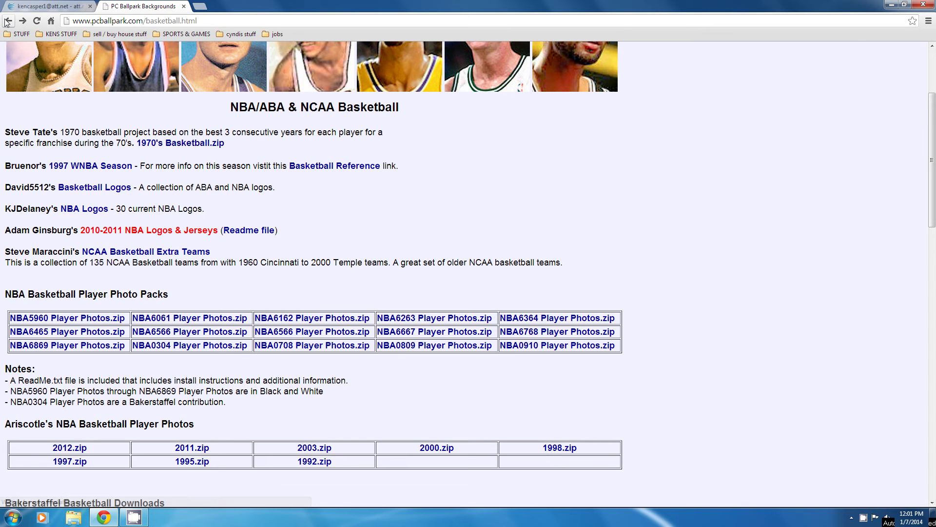
# - Switch to Windows Explorer and open the Action Basketball folder in the Documents library
pyautogui.click(889, 5)
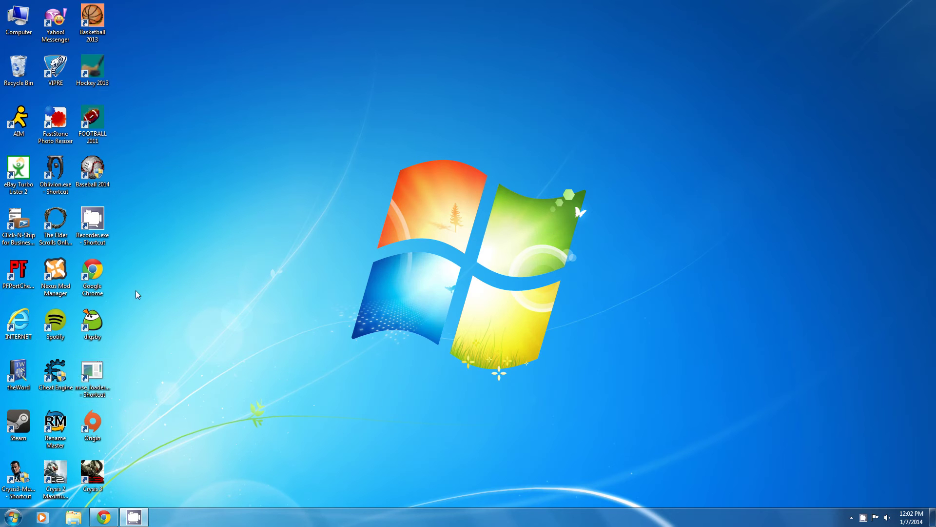
pyautogui.click(72, 518)
pyautogui.click(105, 109)
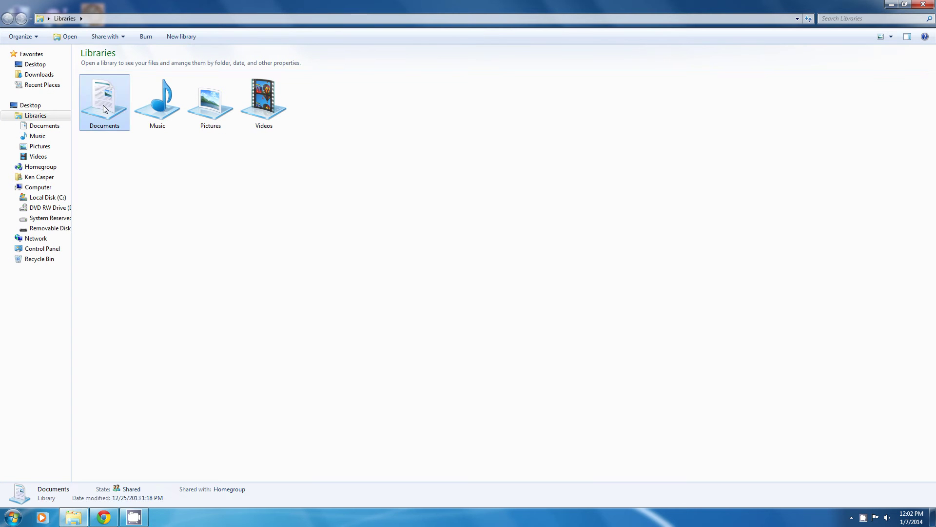
pyautogui.doubleClick(105, 108)
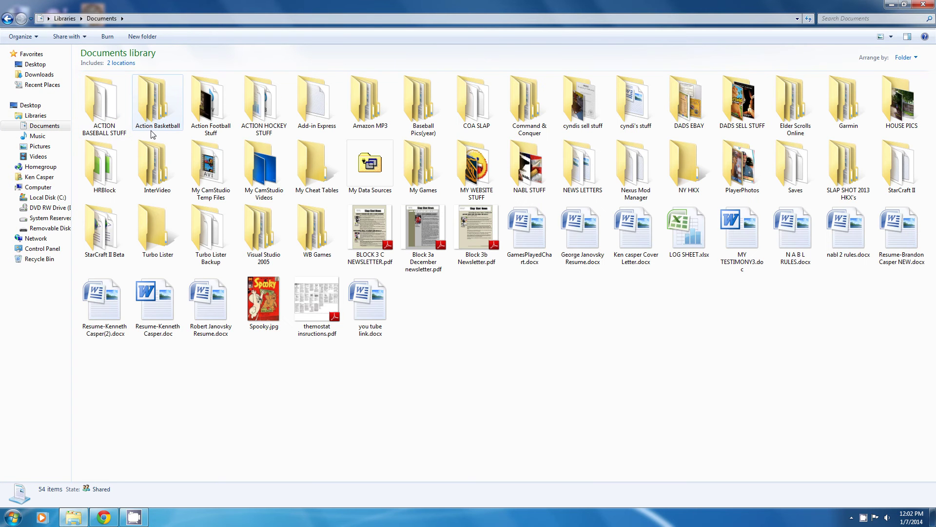
pyautogui.doubleClick(153, 105)
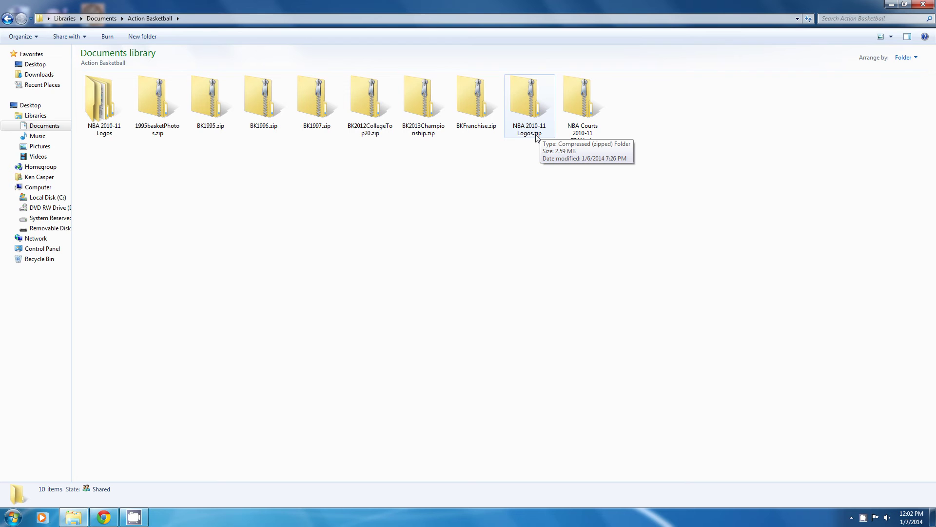
# - Start extracting all files from NBA 2010-11 Logos.zip and cancel the extraction
pyautogui.click(526, 104)
pyautogui.rightClick(525, 100)
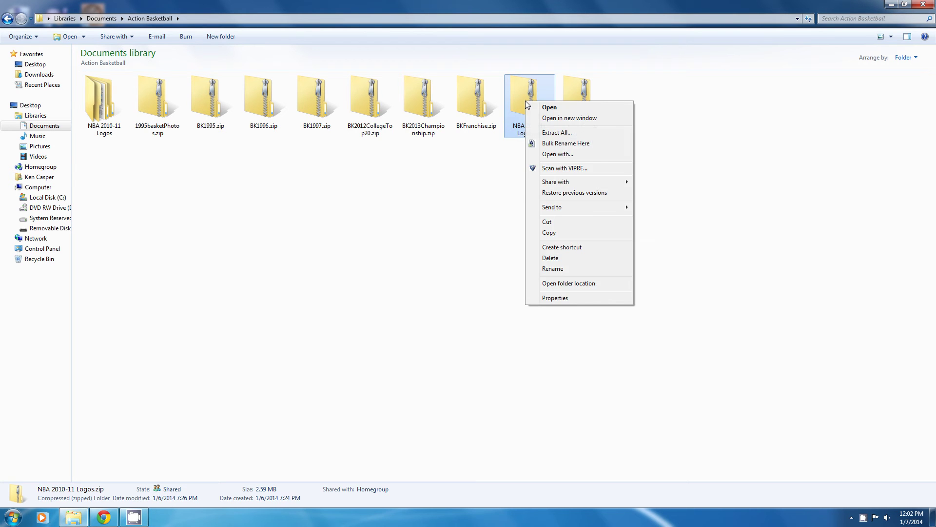
pyautogui.click(554, 133)
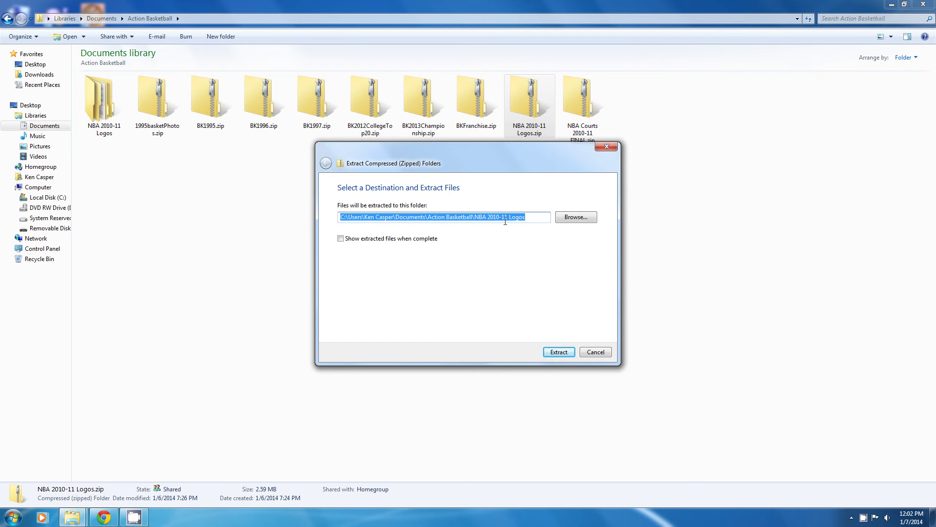
pyautogui.click(594, 352)
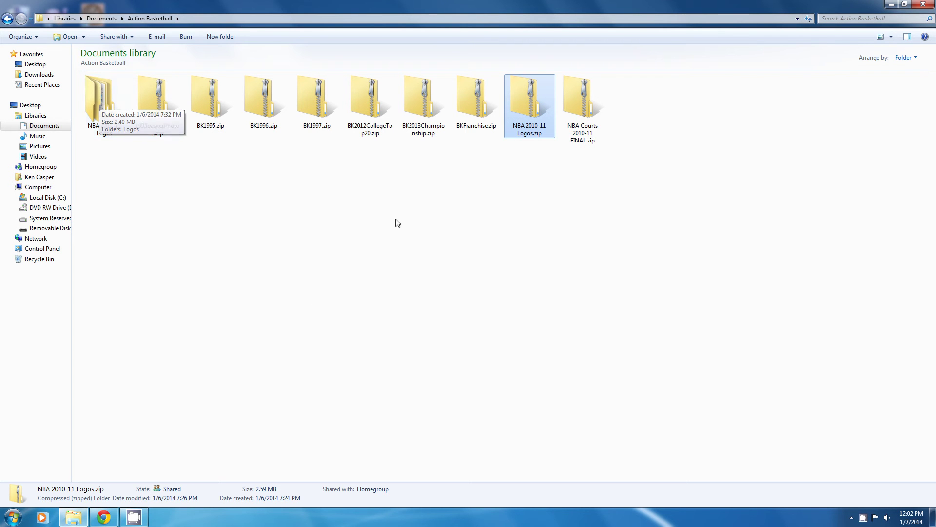
# - Open the Finished Logos 2010-11 folder under NBA 2010-11 Logos, Logos, Team Logos 2010-11
pyautogui.click(315, 205)
pyautogui.click(97, 105)
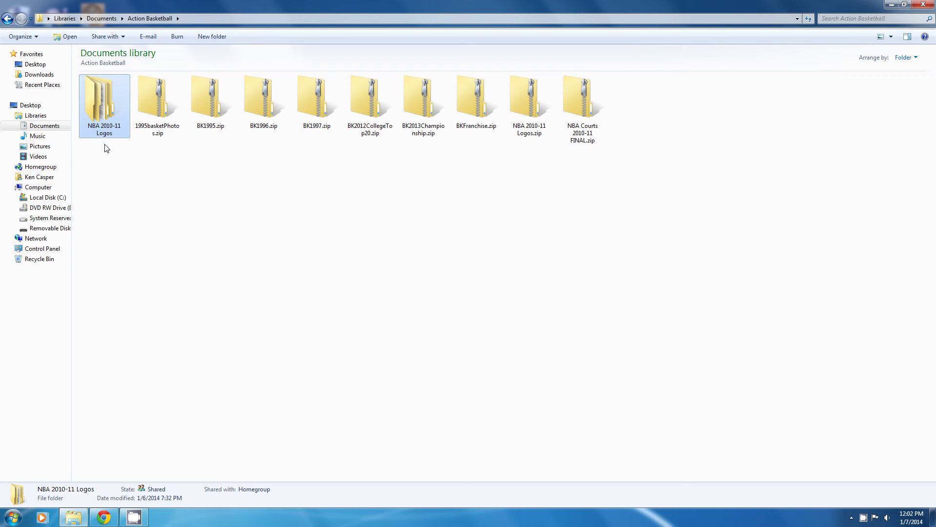
pyautogui.doubleClick(103, 105)
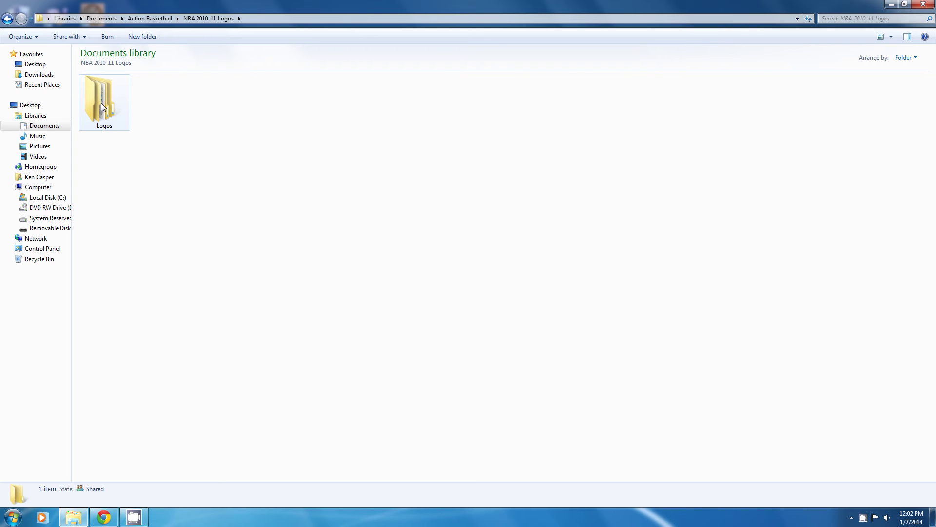
pyautogui.doubleClick(100, 99)
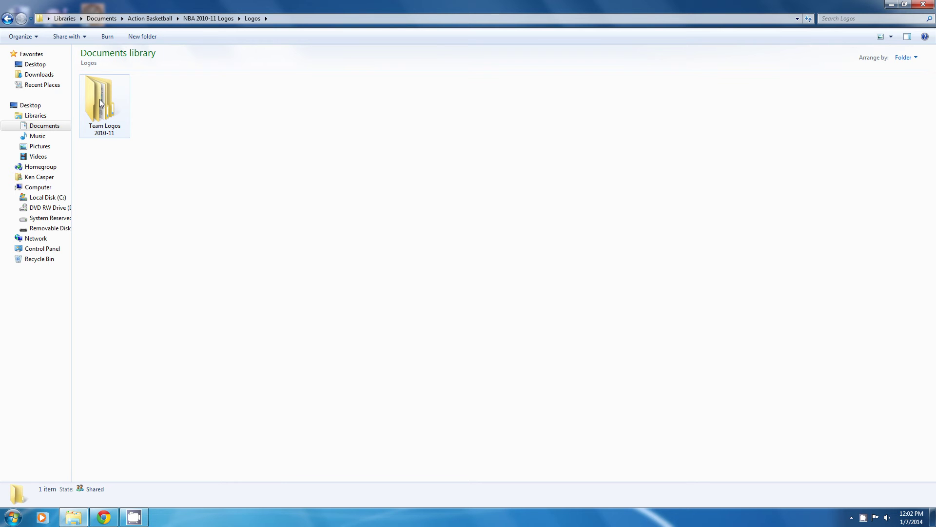
pyautogui.doubleClick(100, 98)
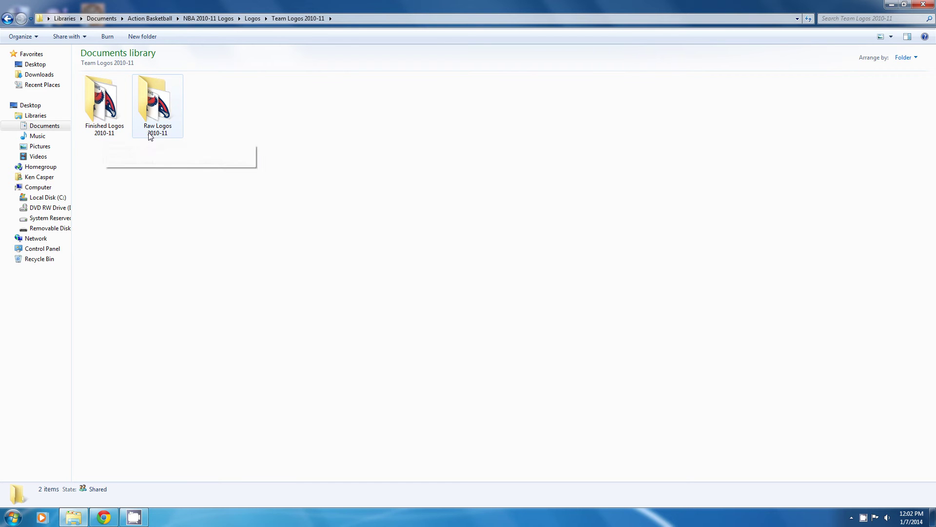
pyautogui.moveTo(157, 115)
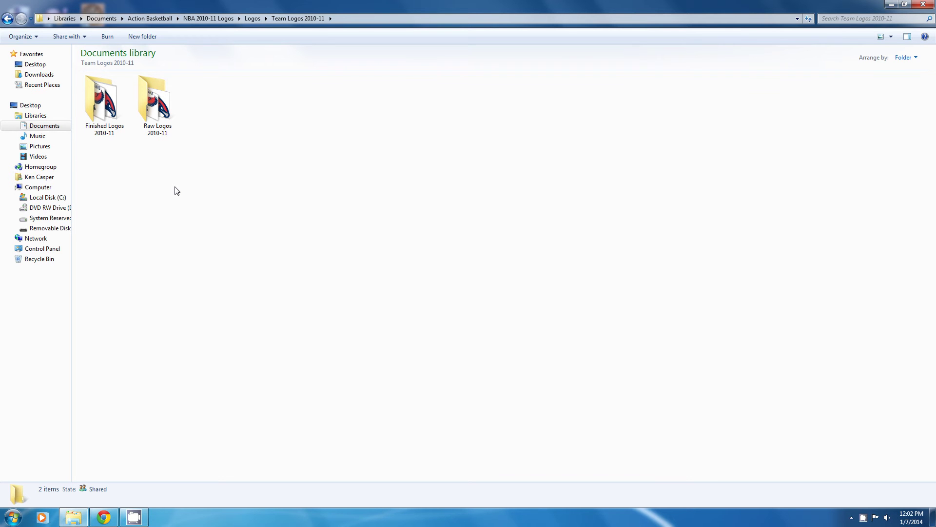
pyautogui.doubleClick(101, 107)
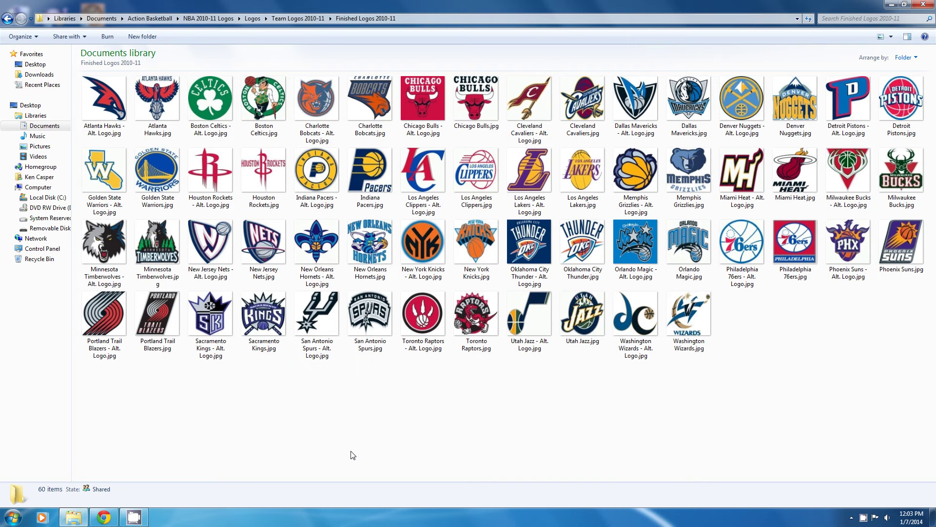
# - Select all logo images in the Finished Logos 2010-11 folder and copy them
pyautogui.click(20, 37)
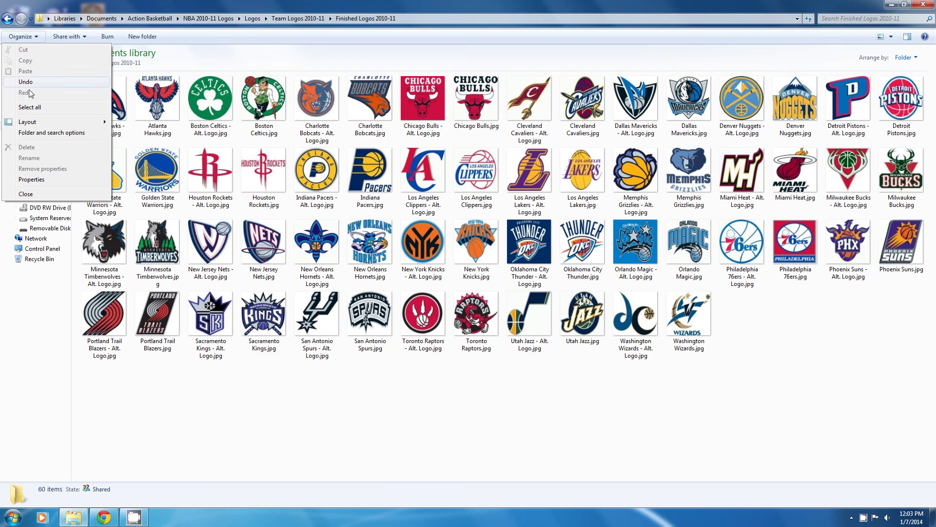
pyautogui.click(33, 107)
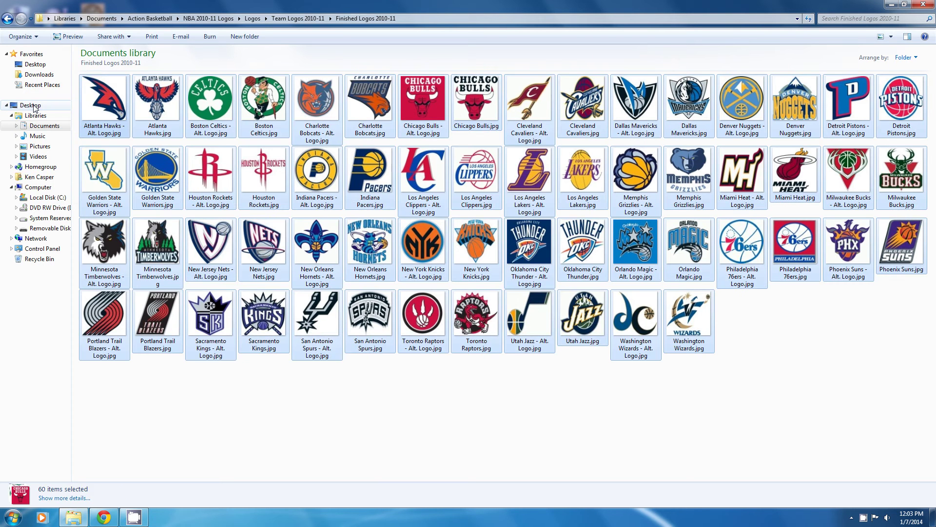
pyautogui.click(20, 37)
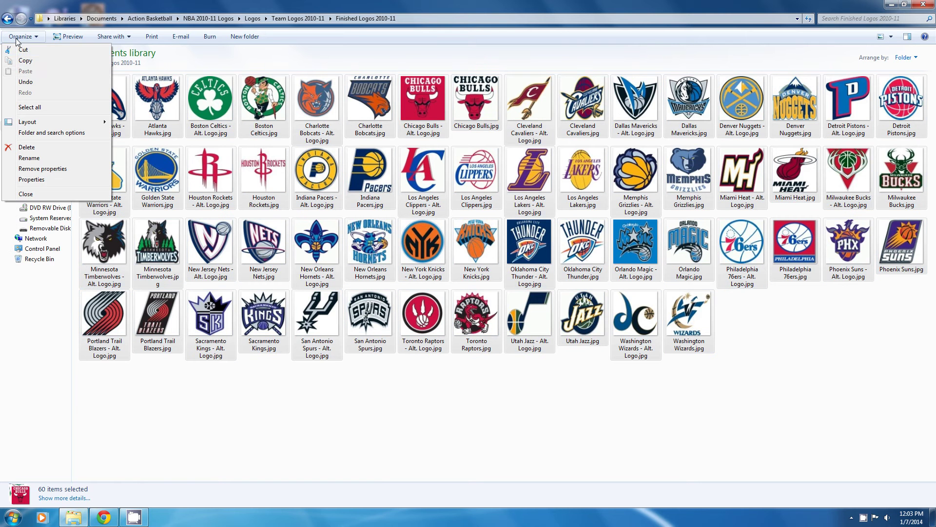
pyautogui.click(30, 61)
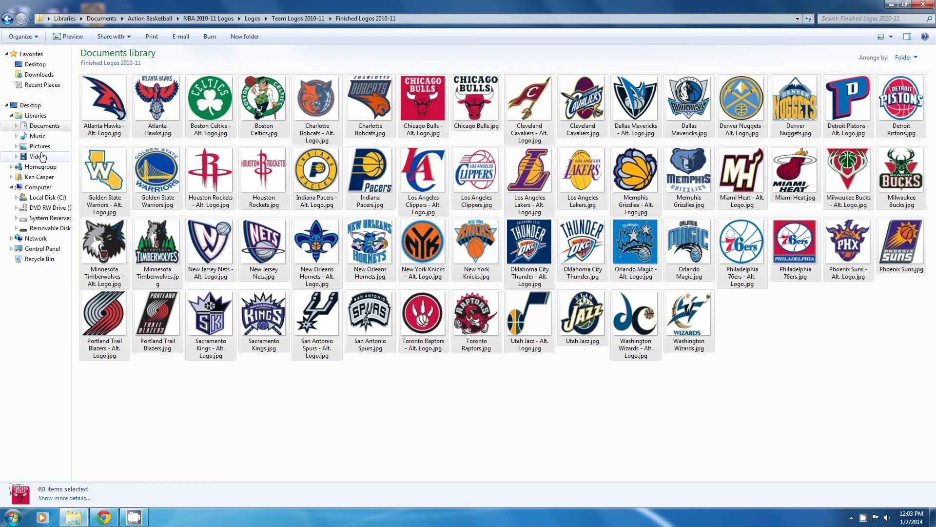
# - Paste the copied logo images into the TeamLogos folder under dksports-data, basketball on Local Disk (C:)
pyautogui.click(53, 197)
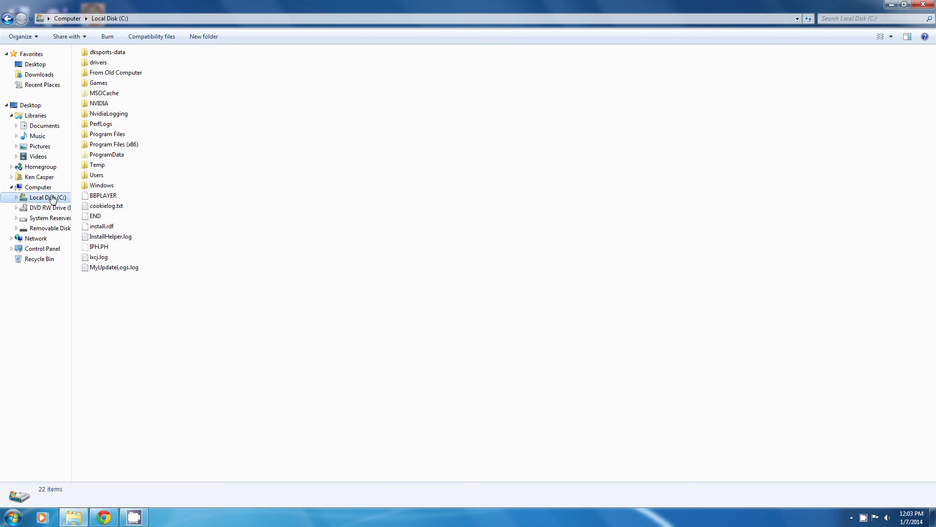
pyautogui.doubleClick(115, 54)
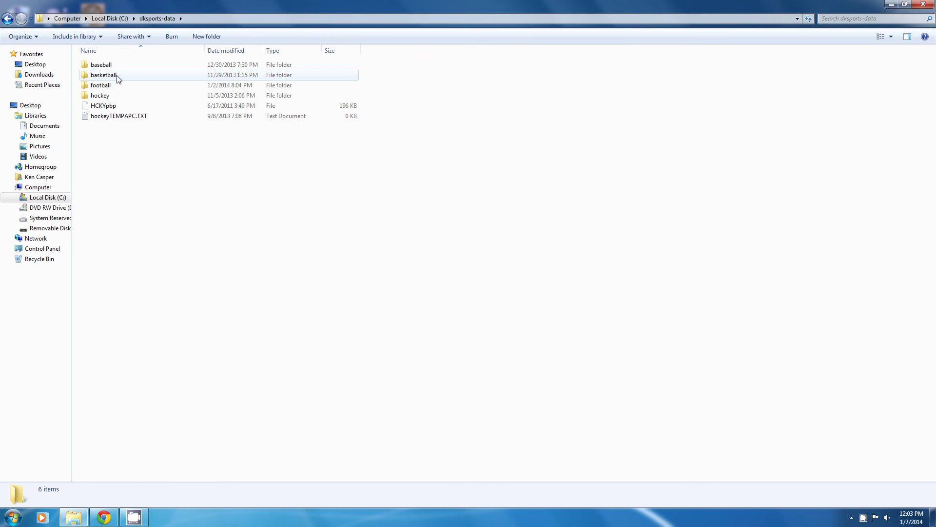
pyautogui.doubleClick(117, 76)
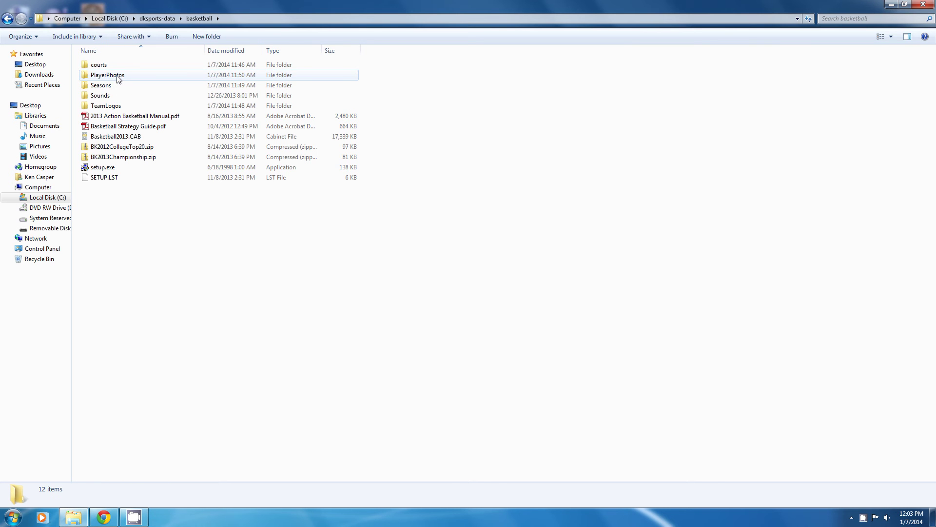
pyautogui.doubleClick(116, 107)
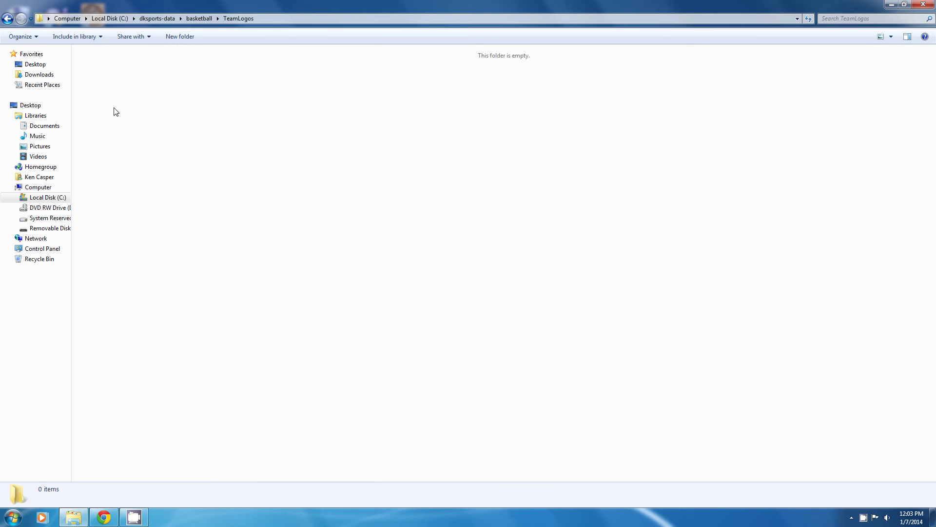
pyautogui.click(22, 36)
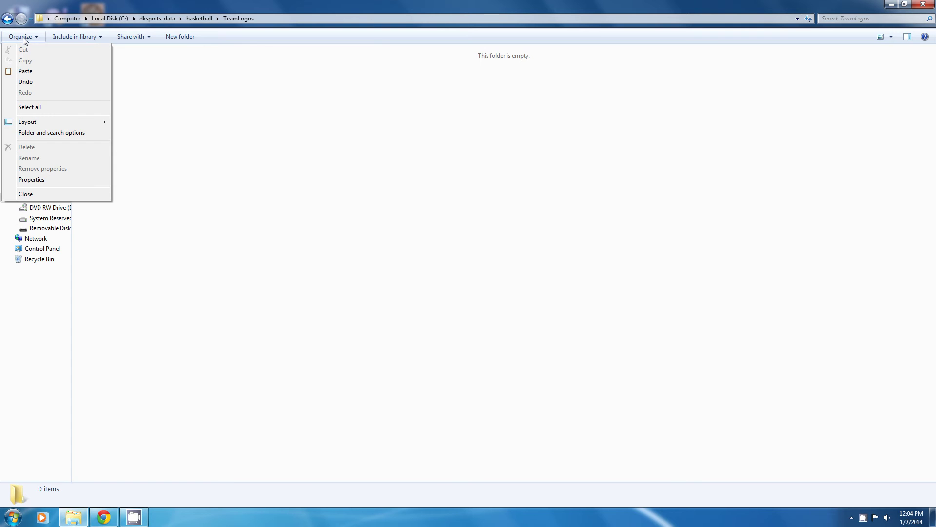
pyautogui.click(26, 71)
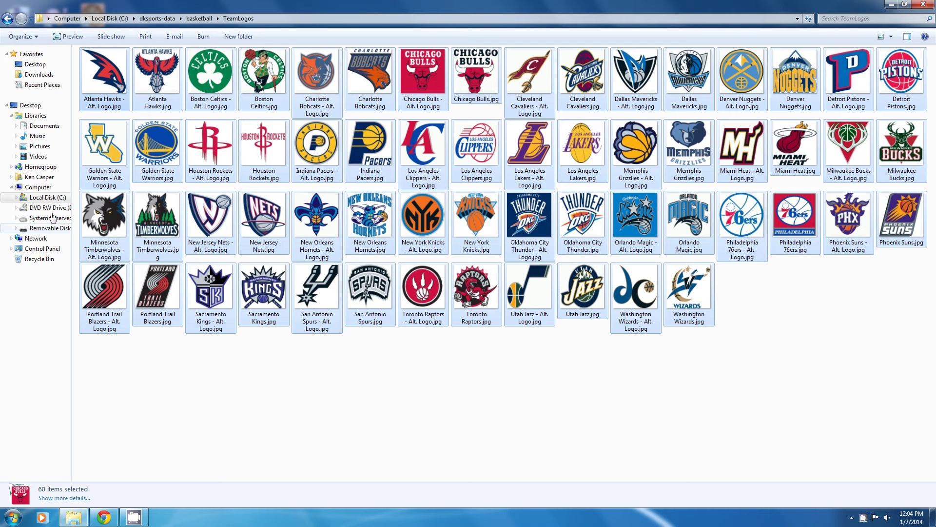
# - Close the Windows Explorer window and launch Basketball 2013 from the desktop
pyautogui.click(7, 19)
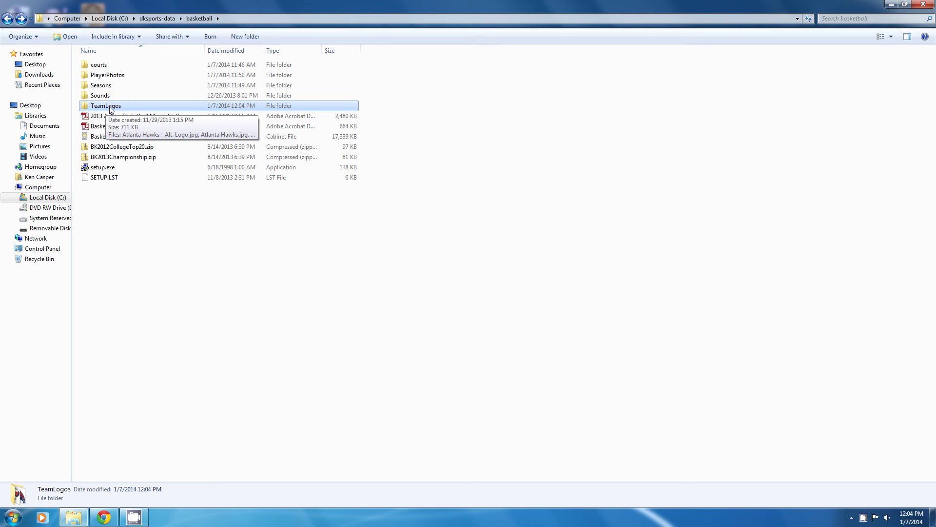
pyautogui.click(150, 227)
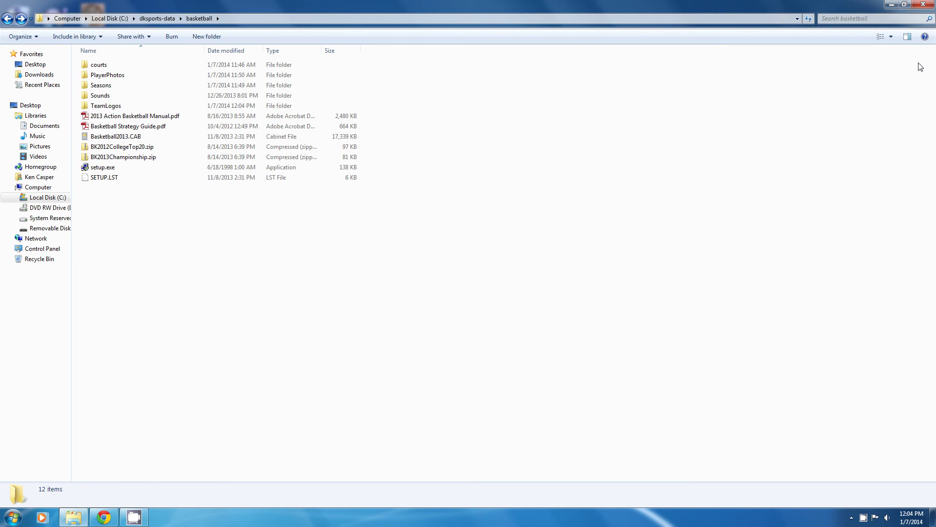
pyautogui.click(928, 6)
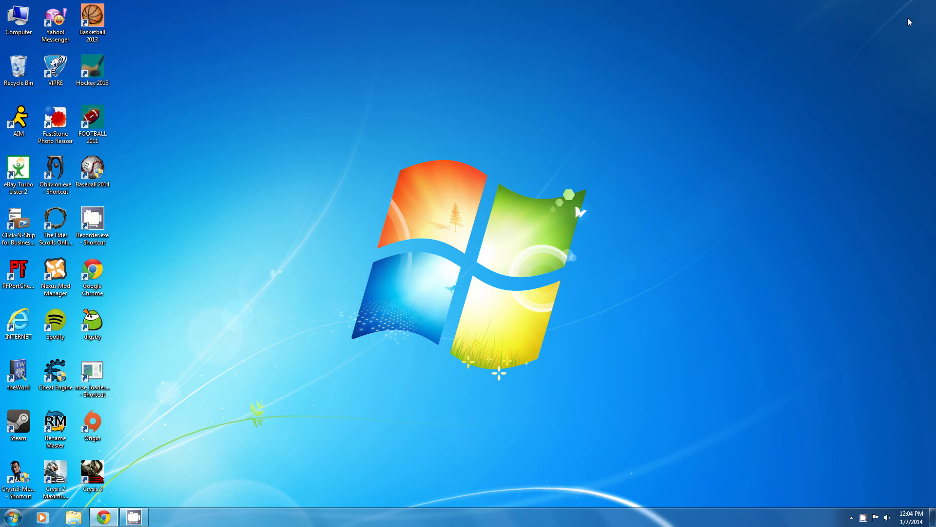
pyautogui.doubleClick(98, 25)
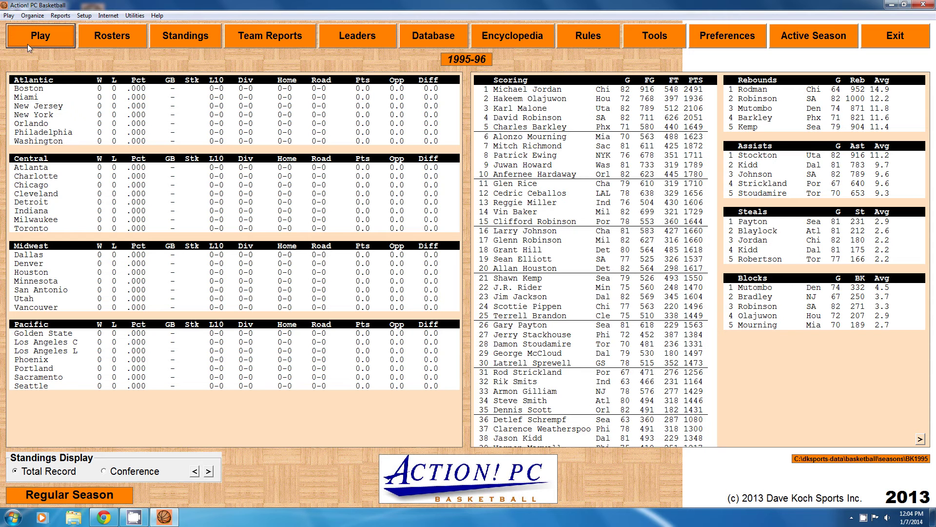
pyautogui.click(28, 17)
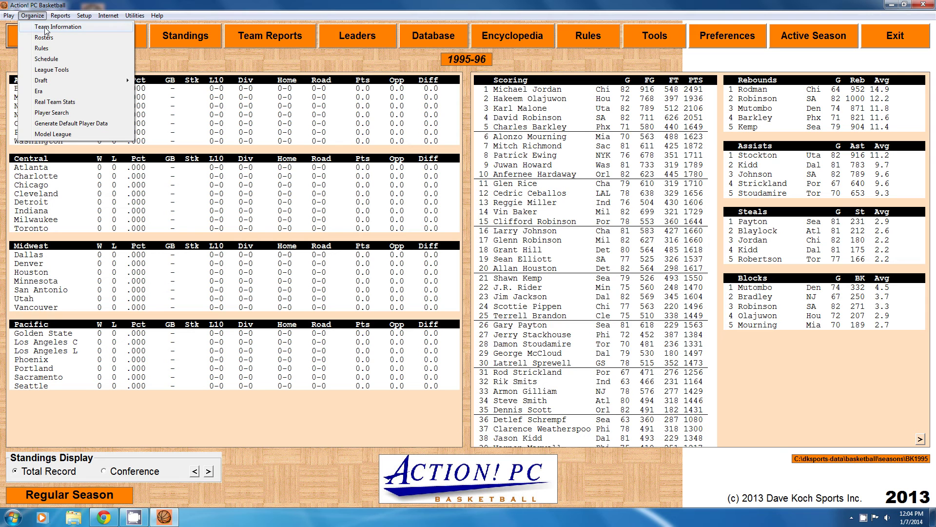
pyautogui.click(47, 28)
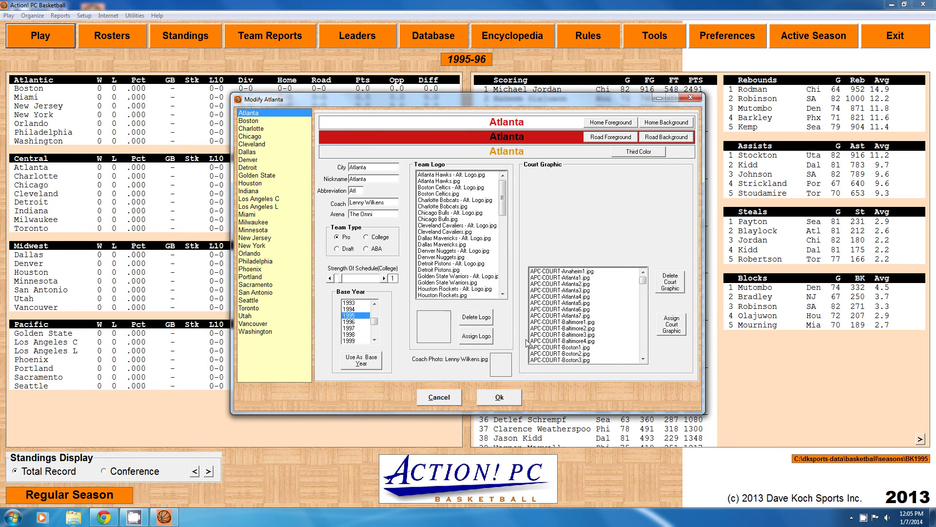
pyautogui.click(500, 396)
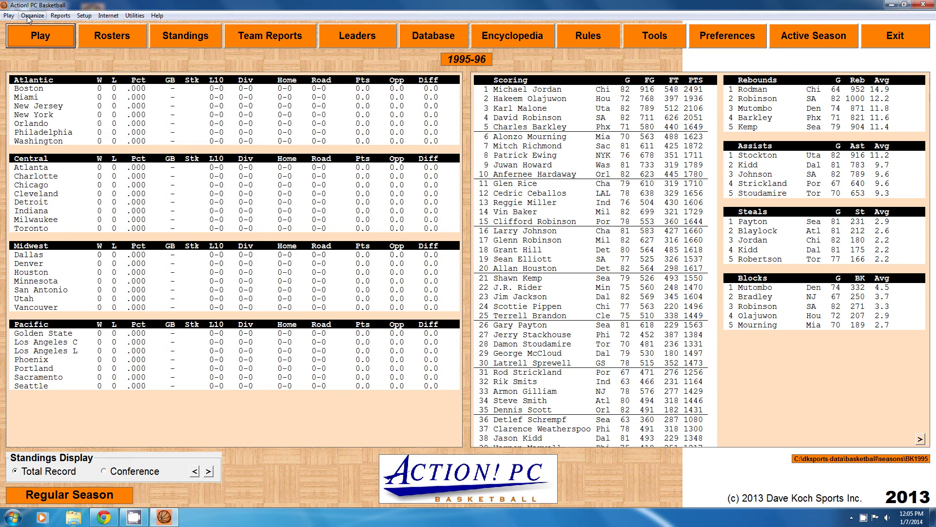
# - Open the team information for Atlanta and assign Atlanta Hawks.jpg as its team logo
pyautogui.click(30, 17)
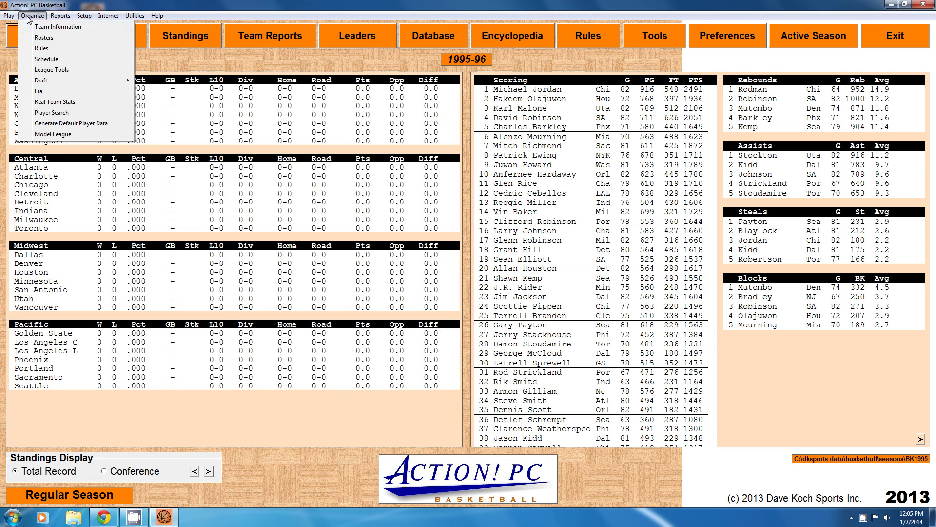
pyautogui.click(60, 27)
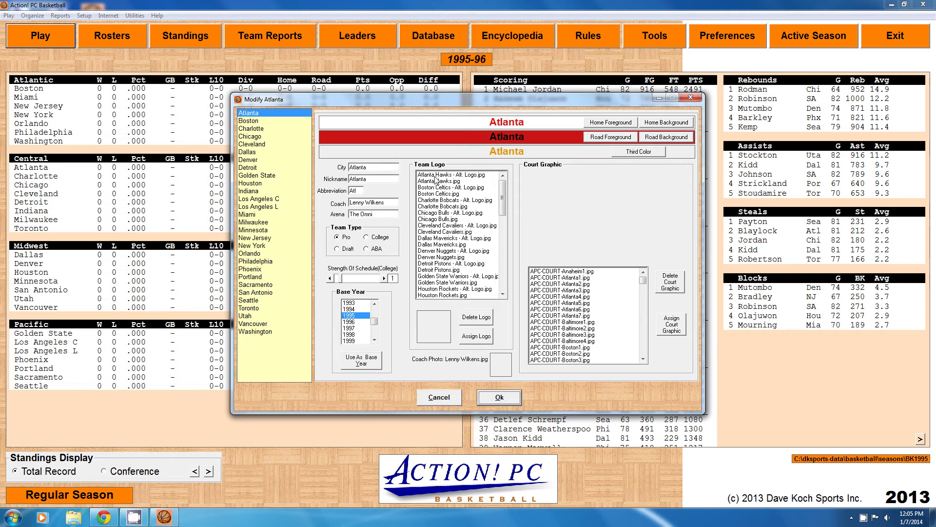
pyautogui.click(452, 174)
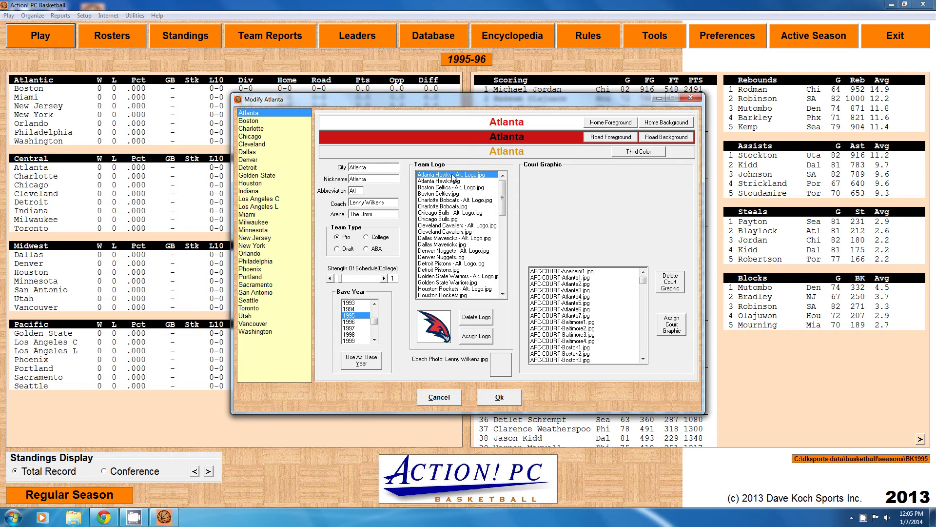
pyautogui.rightClick(863, 518)
pyautogui.click(886, 485)
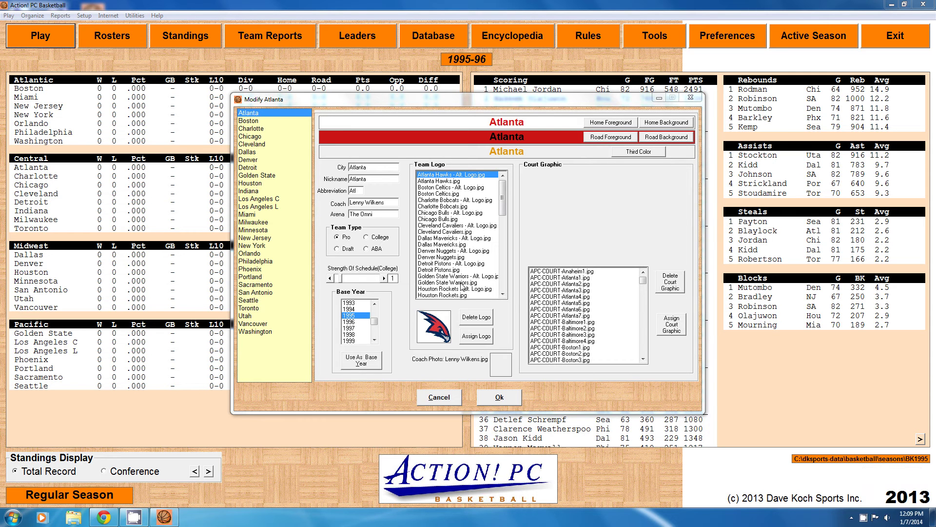
pyautogui.click(441, 182)
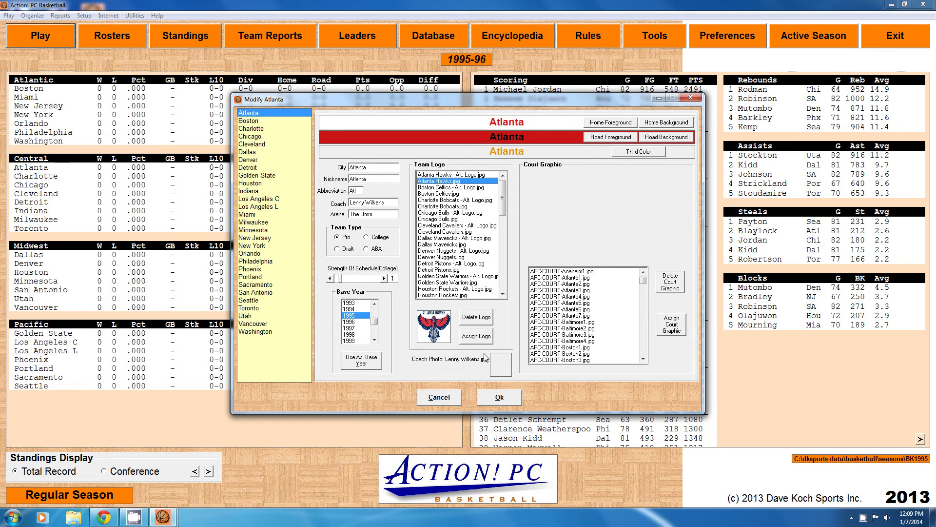
pyautogui.click(473, 341)
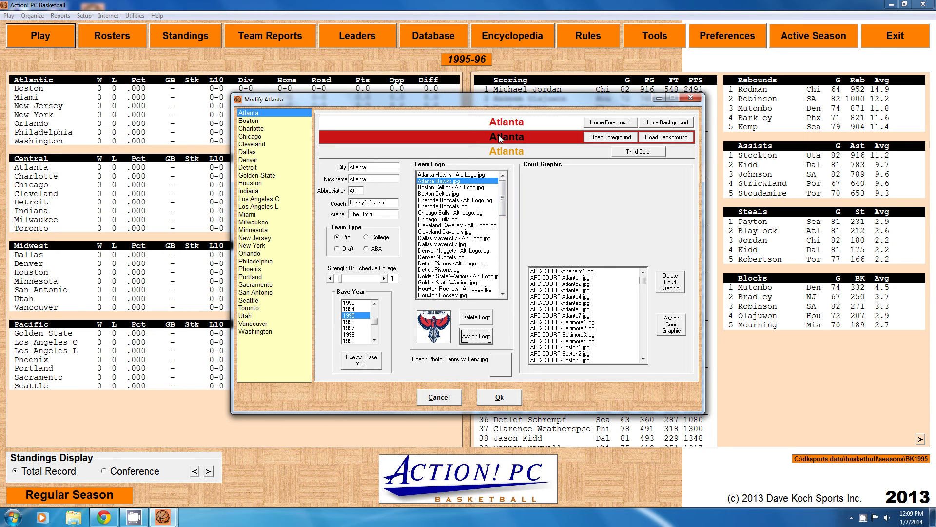
# - Change Atlanta's nickname to Hawks
pyautogui.click(372, 179)
pyautogui.press('BackSpace')
pyautogui.press('BackSpace')
pyautogui.press('BackSpace')
pyautogui.press('BackSpace')
pyautogui.press('BackSpace')
pyautogui.press('BackSpace')
pyautogui.press('BackSpace')
pyautogui.write('Hawks')
# - Assign Boston Celtics.jpg as Boston's team logo and set the nickname to Celtics
pyautogui.click(252, 122)
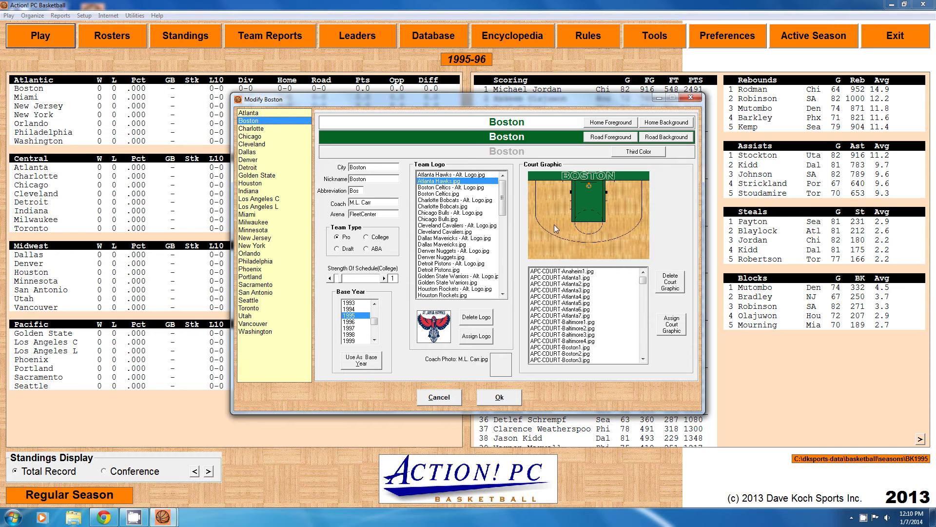
pyautogui.click(445, 194)
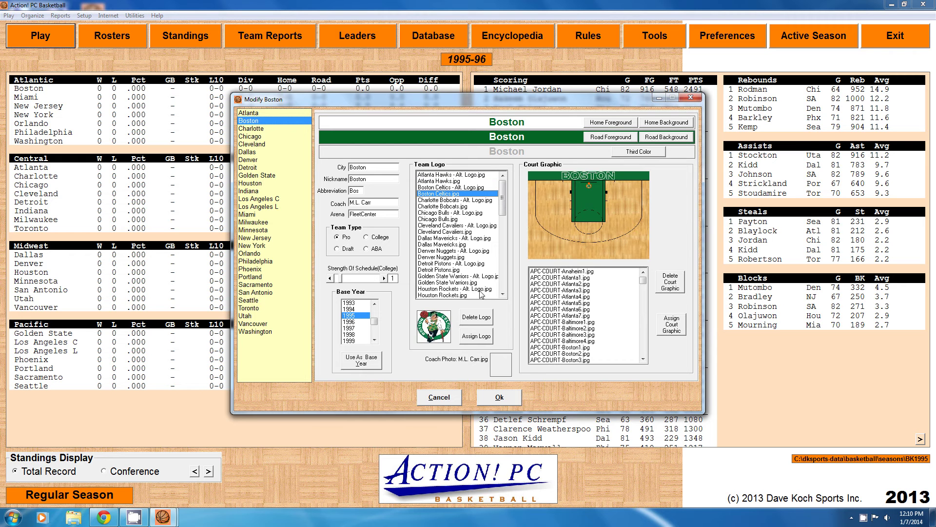
pyautogui.click(478, 336)
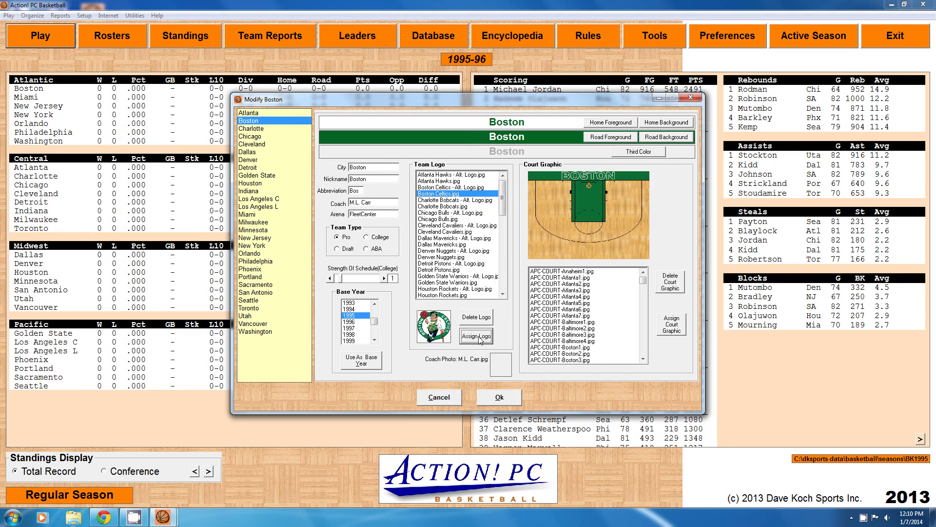
pyautogui.click(373, 179)
pyautogui.write('Celtics')
# - Assign Charlotte Bobcats.jpg as Charlotte's team logo and set the nickname to Bobcats
pyautogui.click(252, 130)
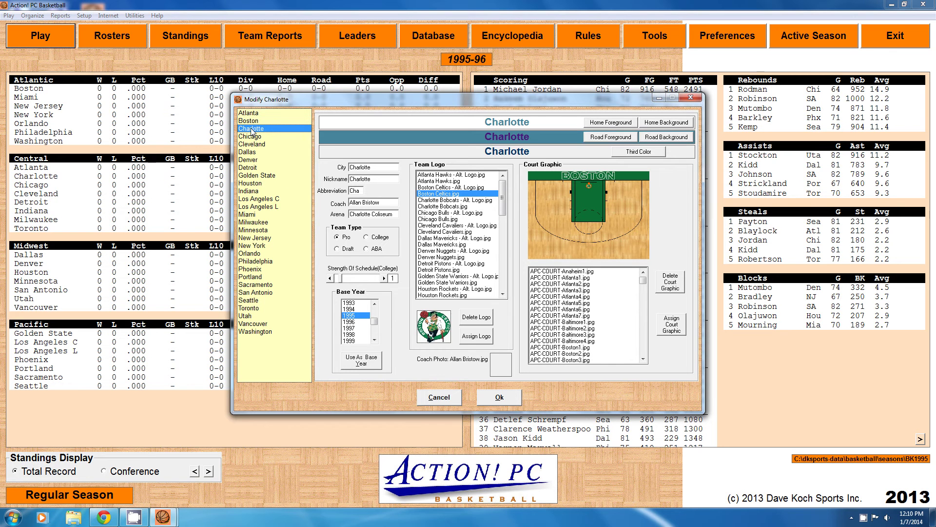
pyautogui.click(443, 201)
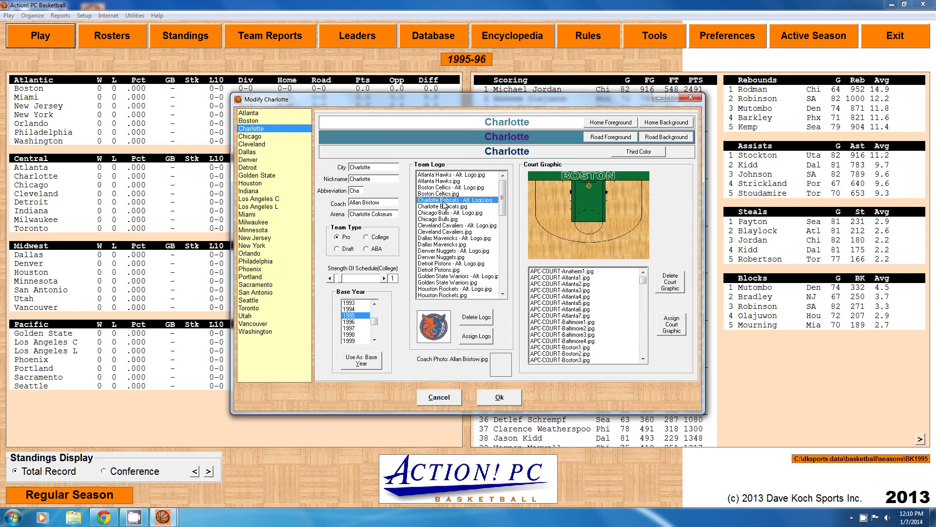
pyautogui.click(443, 206)
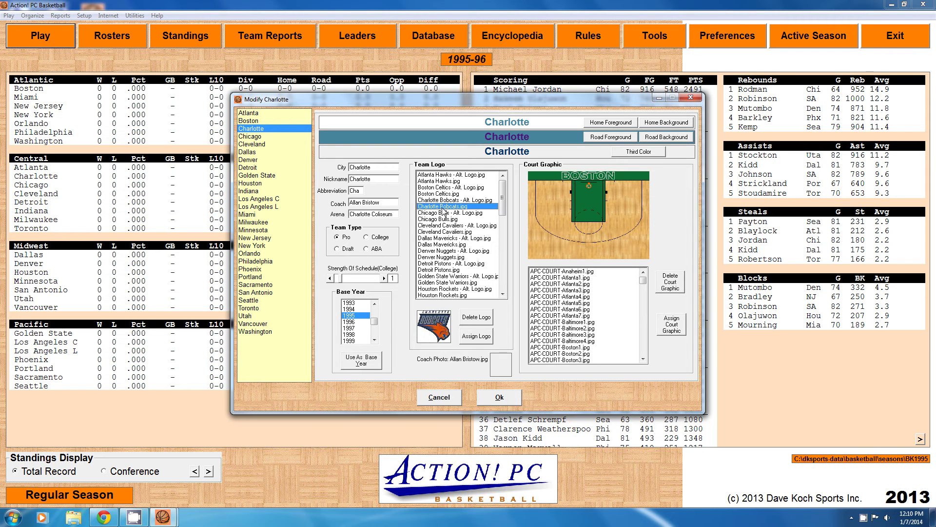
pyautogui.click(477, 336)
pyautogui.click(378, 180)
pyautogui.press('BackSpace')
pyautogui.press('BackSpace')
pyautogui.press('BackSpace')
pyautogui.press('BackSpace')
pyautogui.press('BackSpace')
pyautogui.press('BackSpace')
pyautogui.press('BackSpace')
pyautogui.press('BackSpace')
# - View the color choices for Charlotte's home foreground and cancel without picking one
pyautogui.click(614, 126)
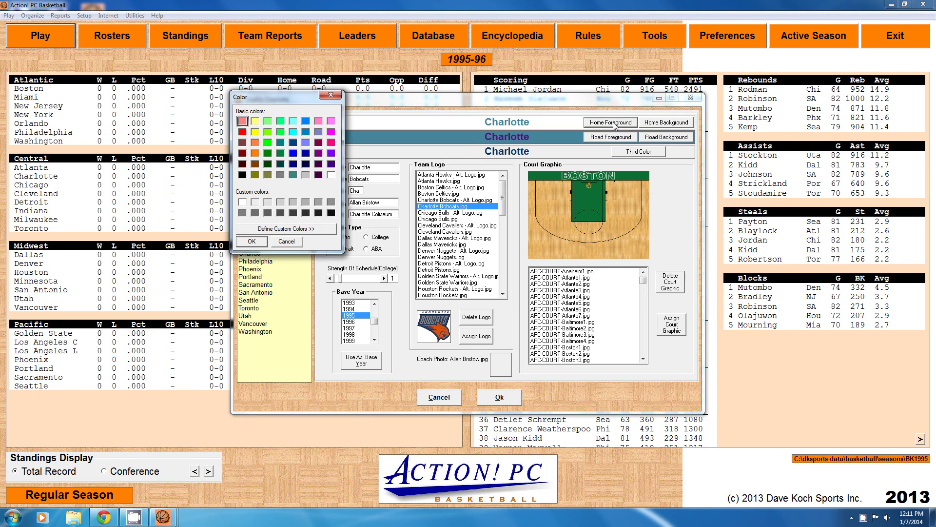
pyautogui.click(286, 242)
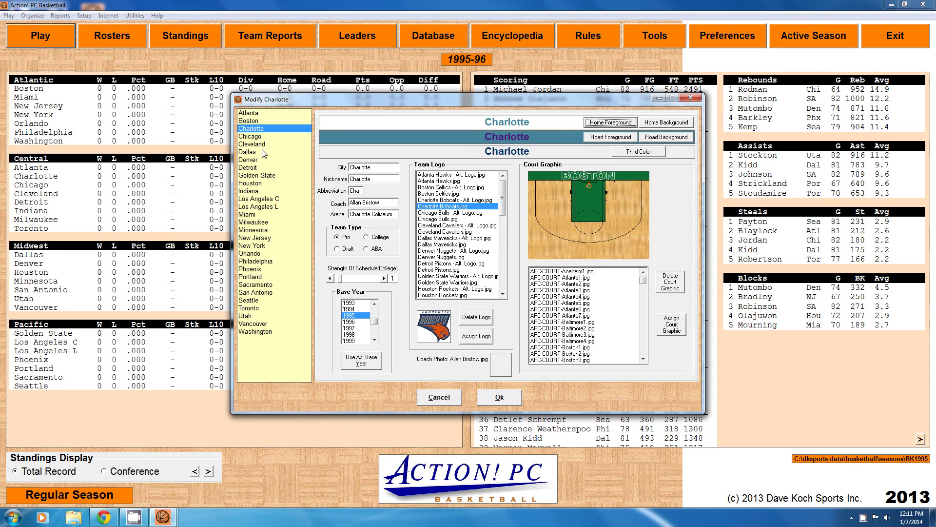
# - Assign Chicago Bulls.jpg as the team logo for Chicago
pyautogui.click(254, 137)
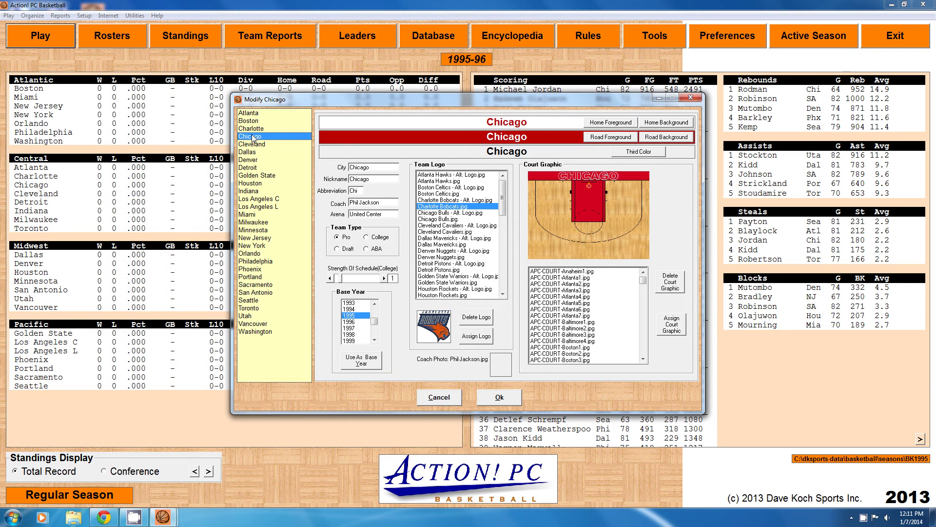
pyautogui.click(438, 220)
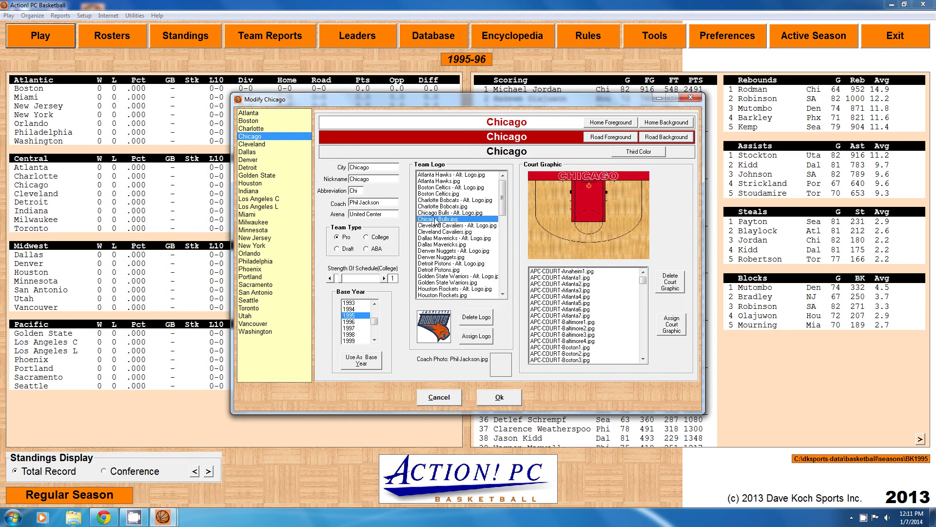
pyautogui.click(474, 337)
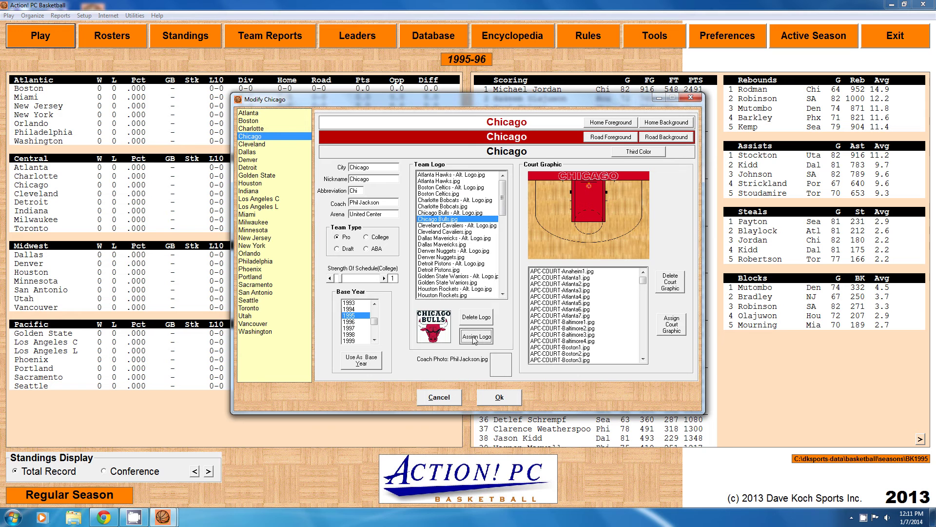
# - Replace Chicago's nickname and accept the team information changes
pyautogui.click(376, 180)
pyautogui.press('BackSpace')
pyautogui.press('BackSpace')
pyautogui.press('BackSpace')
pyautogui.press('BackSpace')
pyautogui.press('BackSpace')
pyautogui.press('BackSpace')
pyautogui.click(497, 399)
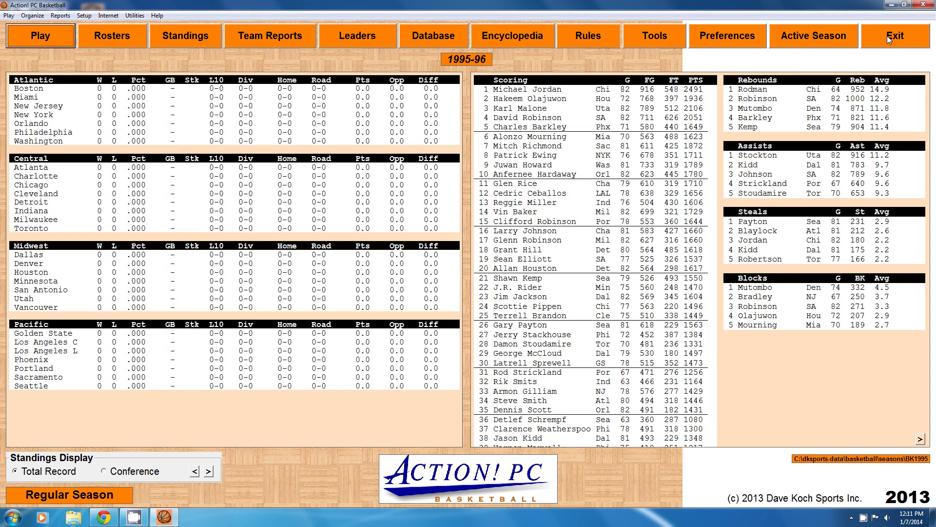
# - Restart Basketball 2013, check the team logo and name on the Boston roster, and close the roster
pyautogui.click(888, 36)
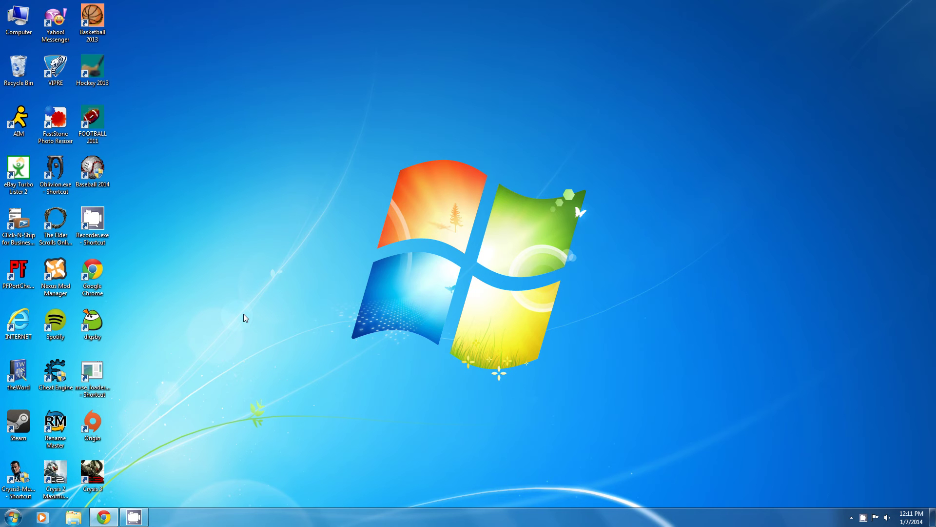
pyautogui.doubleClick(94, 20)
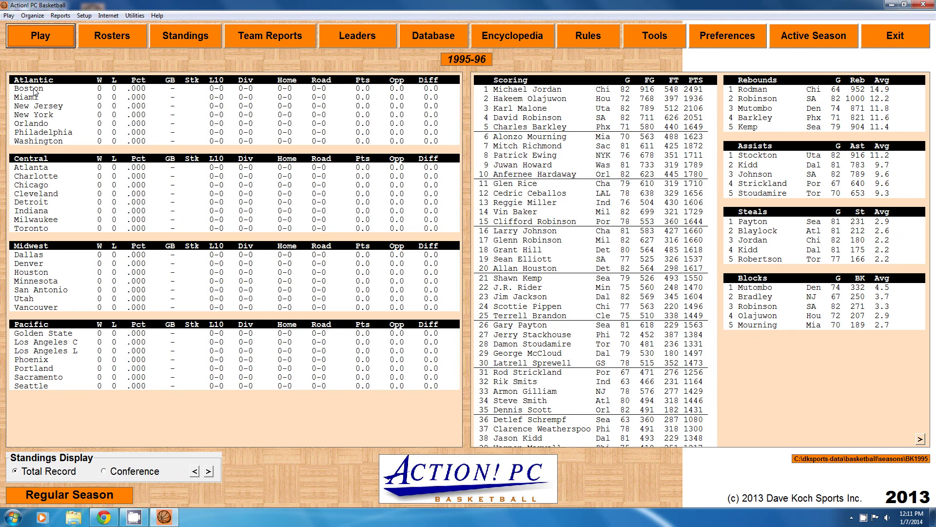
pyautogui.doubleClick(35, 90)
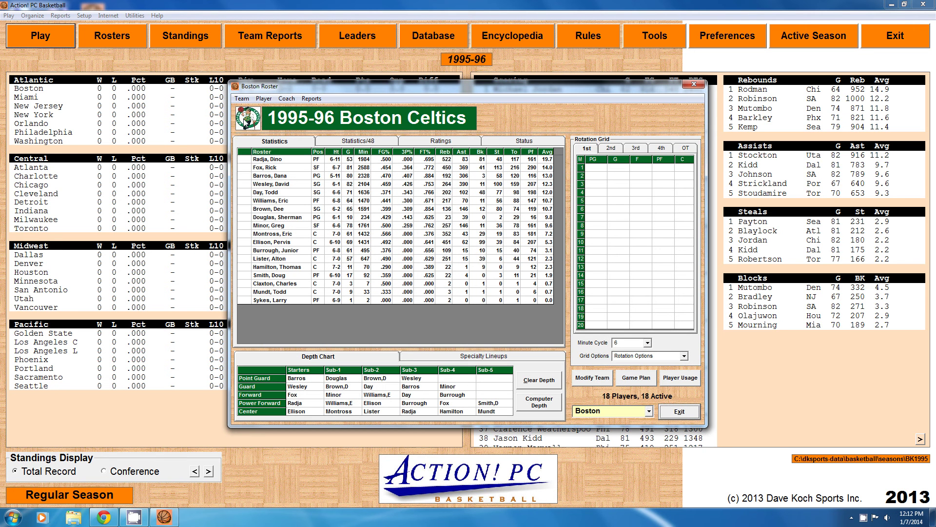
pyautogui.click(664, 409)
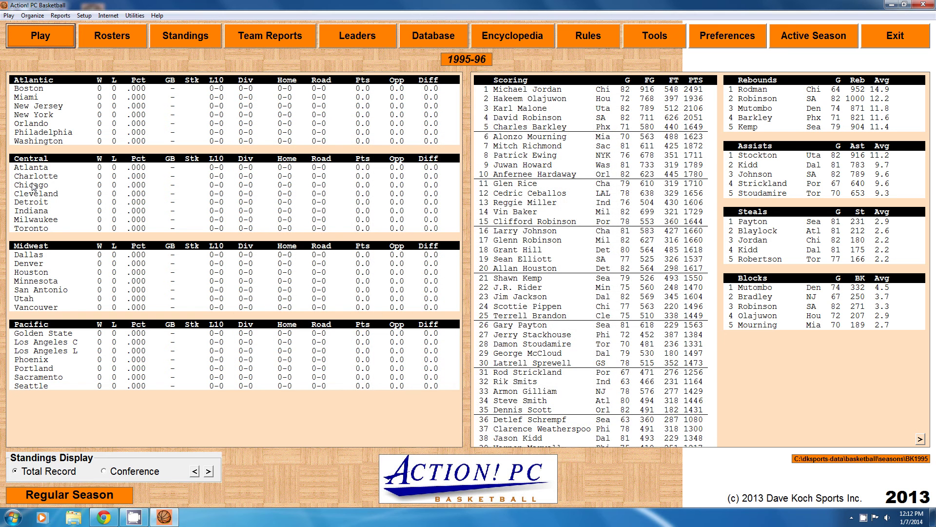
# - Check the team logo and nickname on the Chicago roster, close the roster and exit the basketball game
pyautogui.doubleClick(33, 188)
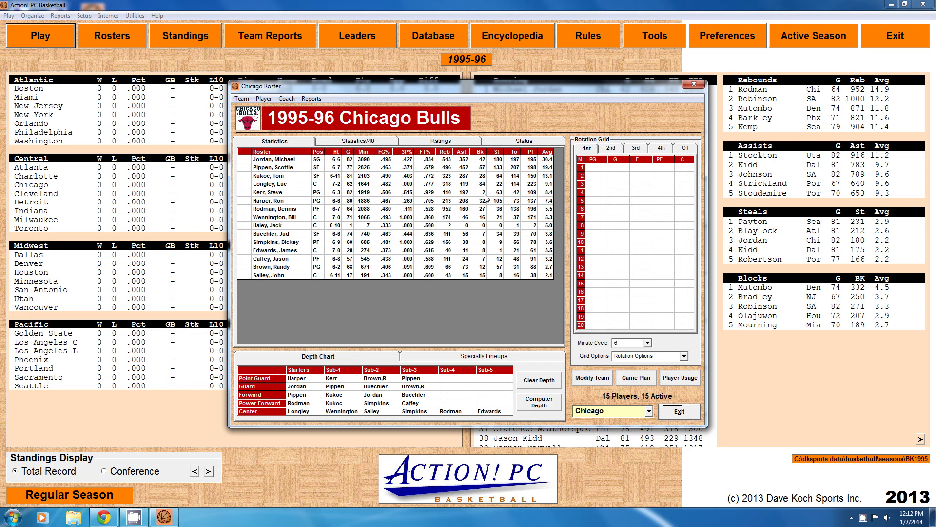
pyautogui.click(677, 412)
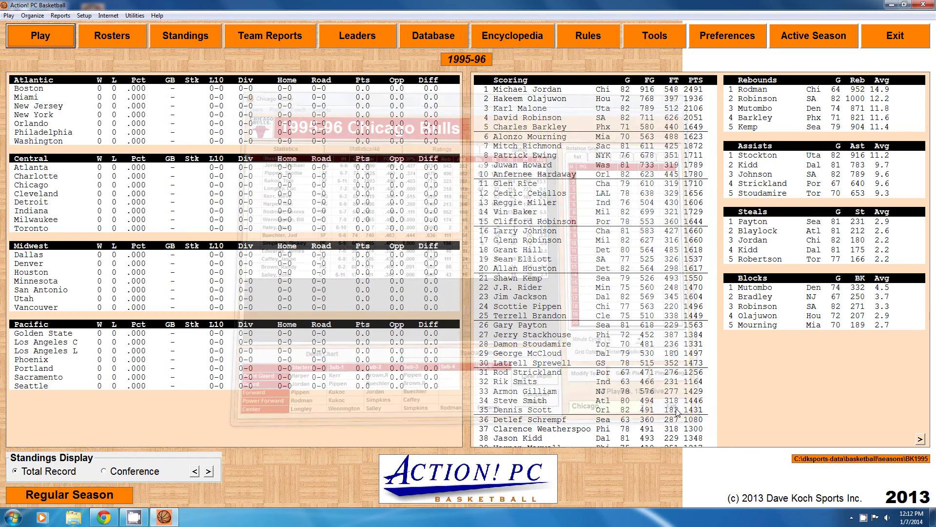
pyautogui.click(895, 37)
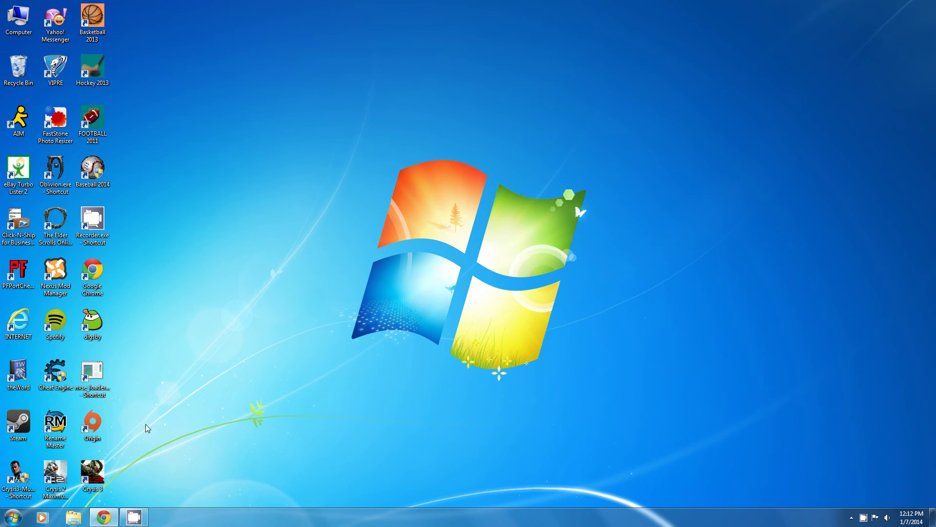
# - Switch to Chrome, find the 30 NBA 2010-11 courts link on the PC Ballpark basketball page and open its download page
pyautogui.click(109, 515)
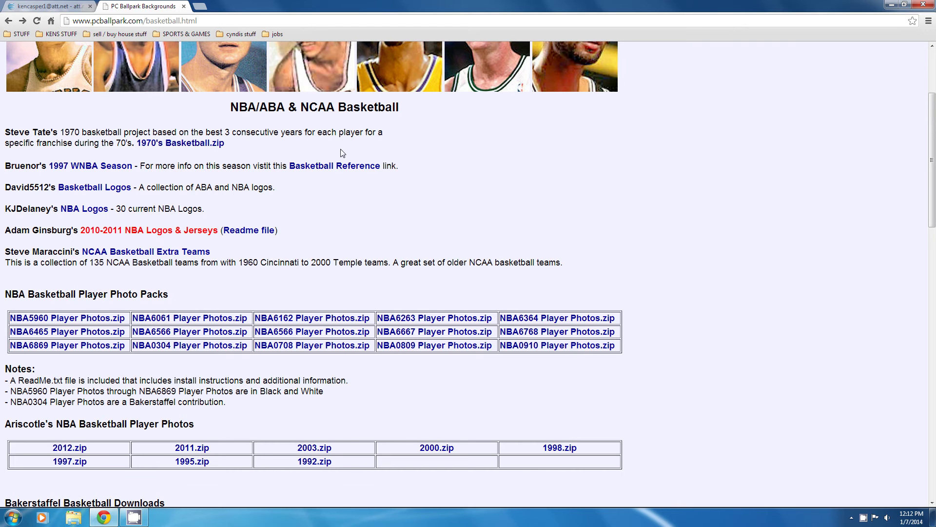
pyautogui.scroll(-5, 343, 154)
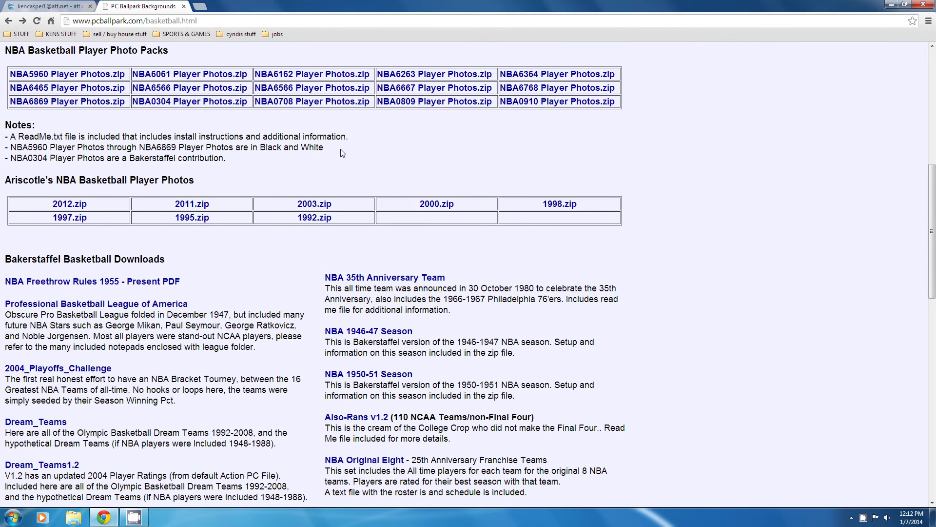
pyautogui.scroll(2, 343, 153)
pyautogui.scroll(2, 343, 154)
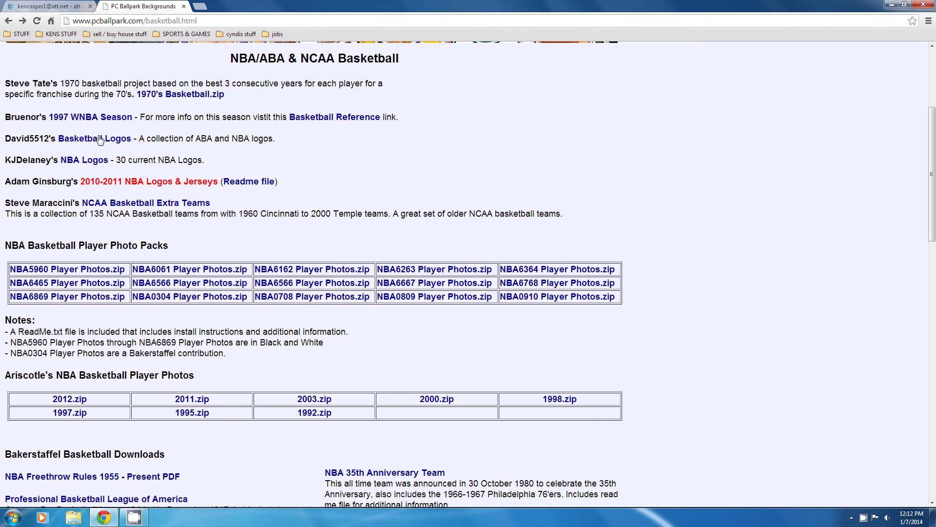
pyautogui.click(105, 182)
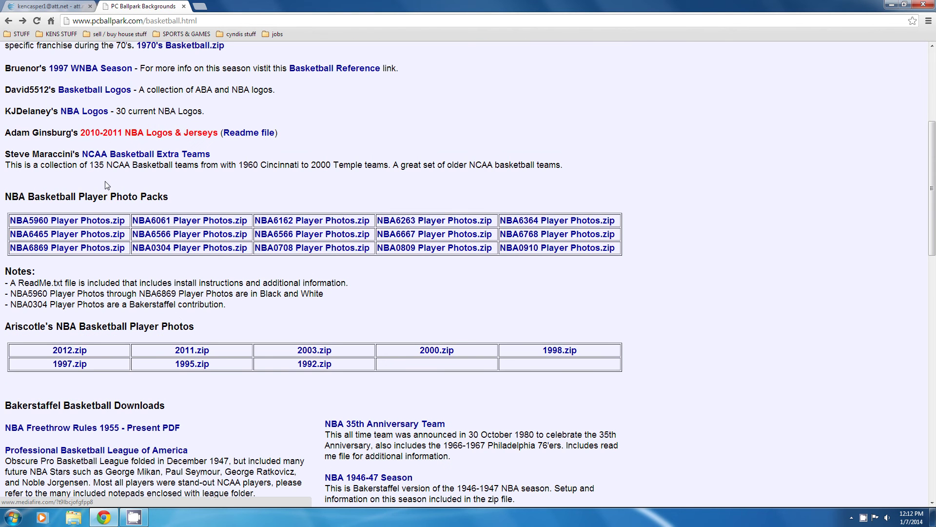
pyautogui.scroll(-1, 106, 182)
pyautogui.scroll(-2, 107, 185)
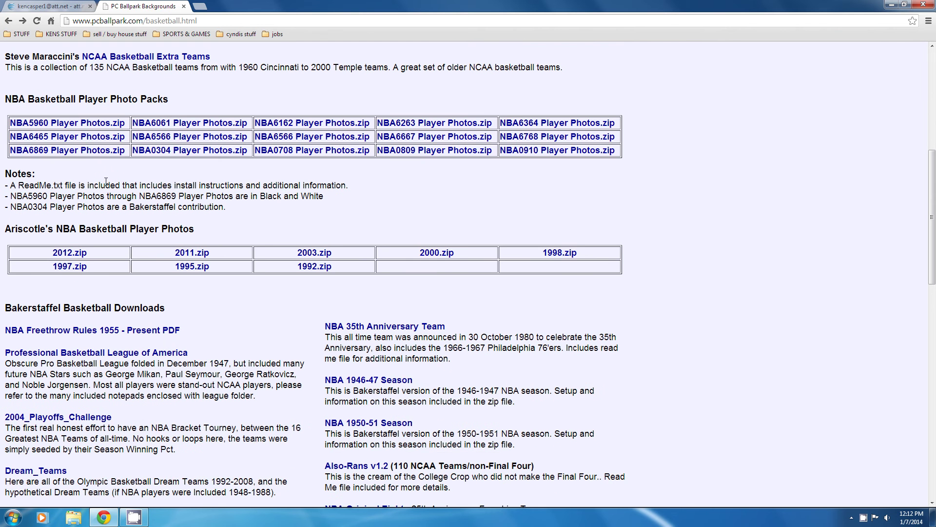
pyautogui.scroll(1, 106, 181)
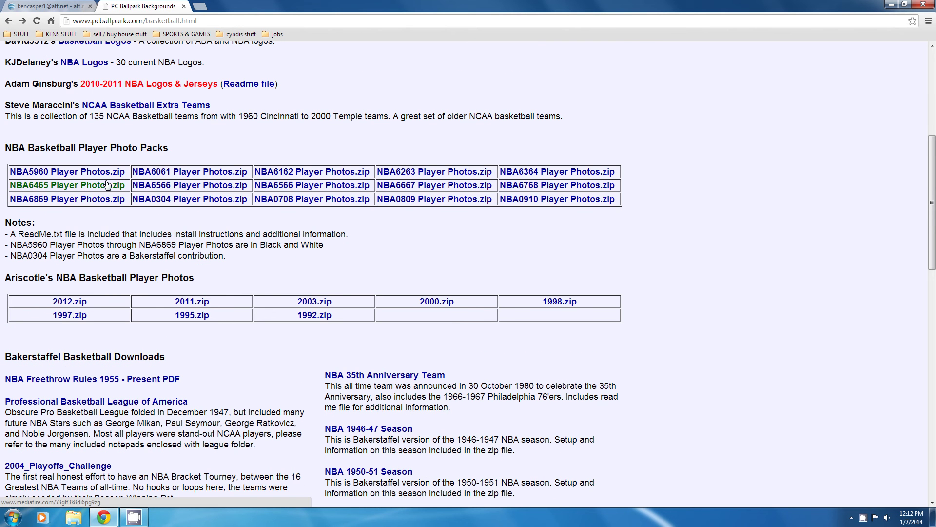
pyautogui.scroll(-12, 107, 184)
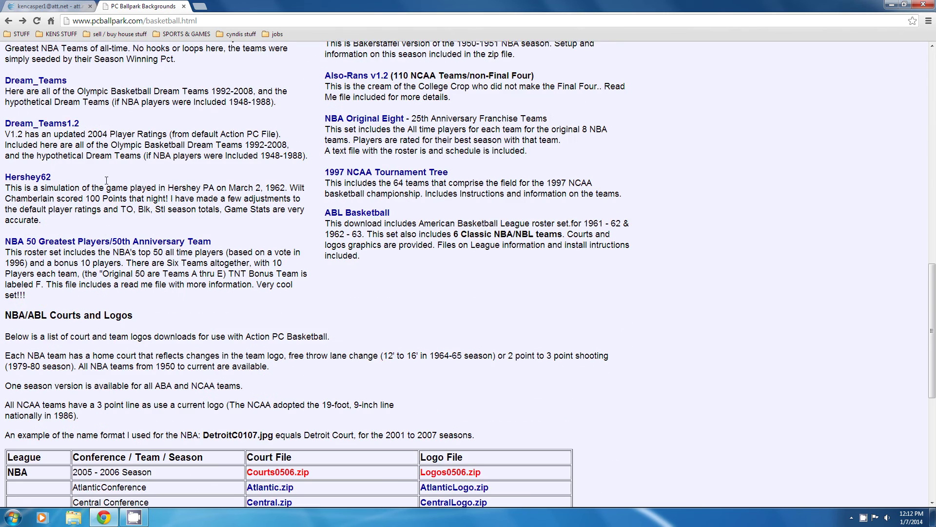
pyautogui.scroll(-3, 106, 184)
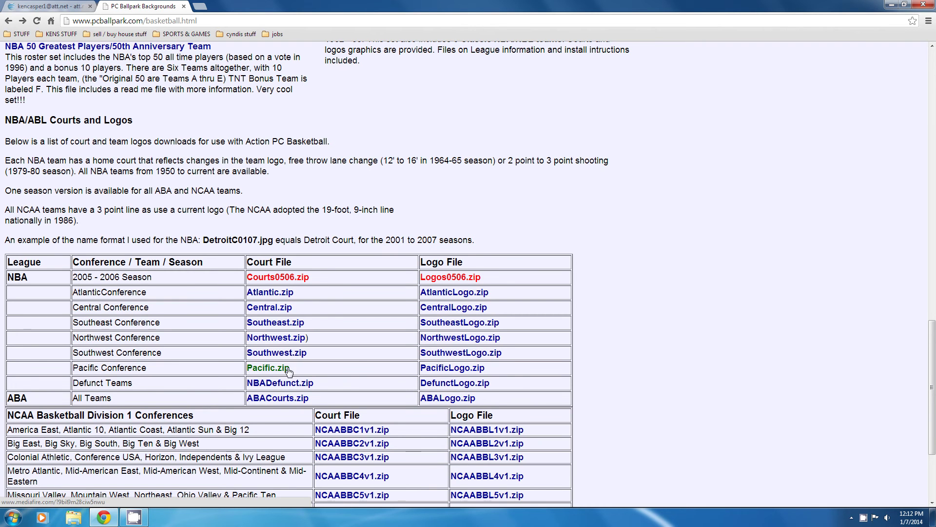
pyautogui.scroll(-3, 210, 331)
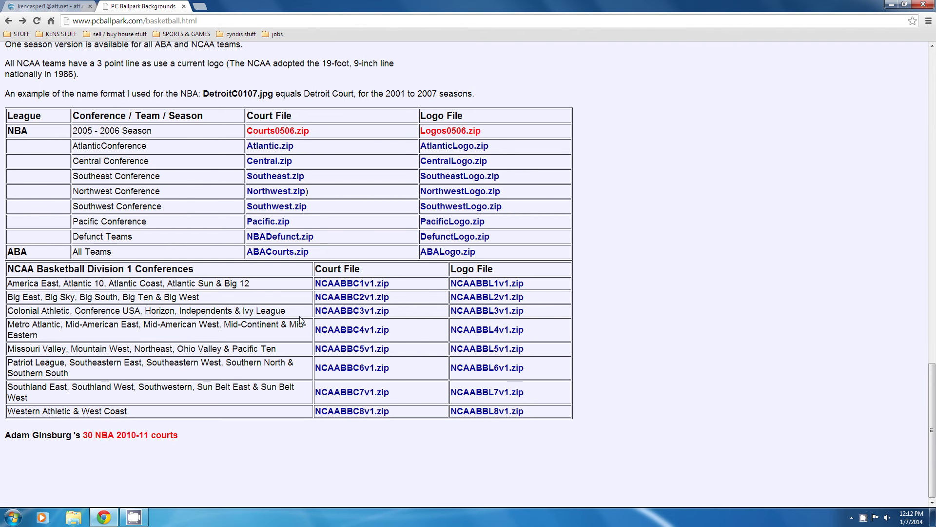
pyautogui.scroll(-1, 172, 322)
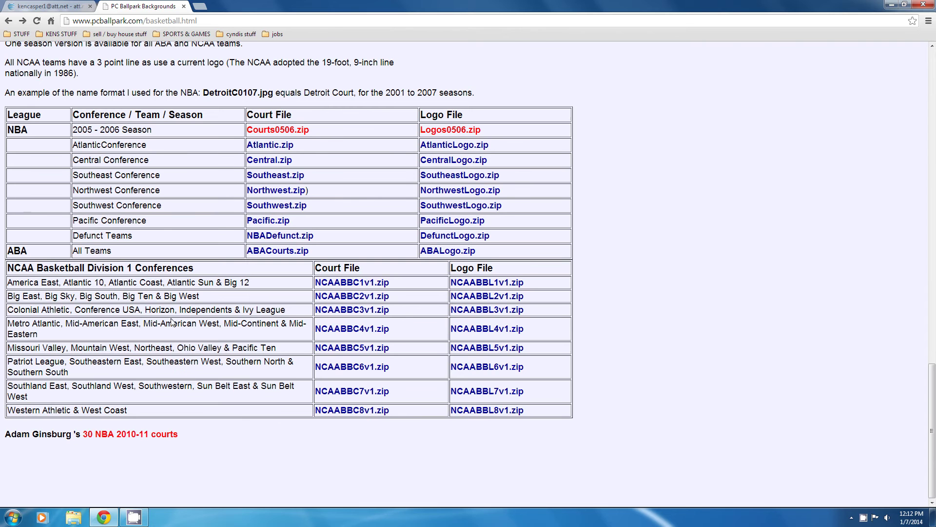
pyautogui.click(111, 435)
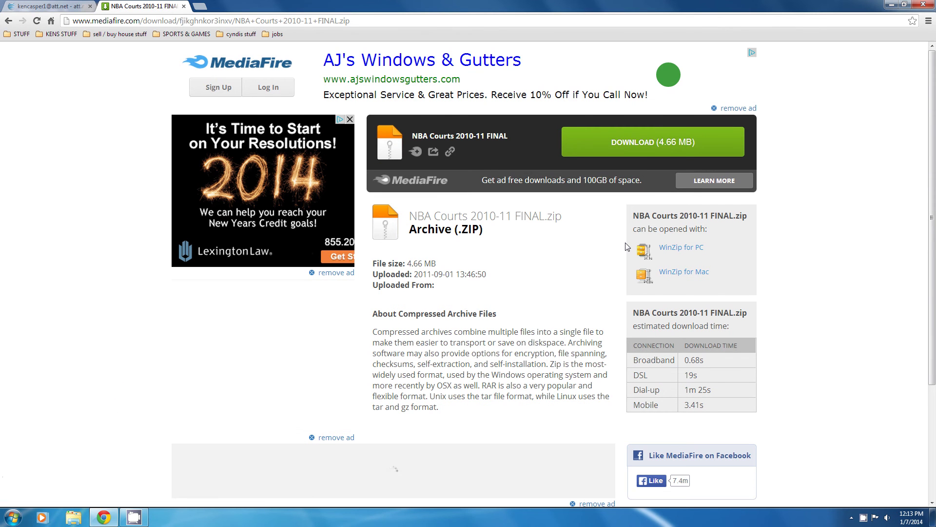
# - Start downloading NBA Courts 2010-11 FINAL.zip, check the Action Basketball folder in Documents for the file, and cancel the save
pyautogui.click(634, 144)
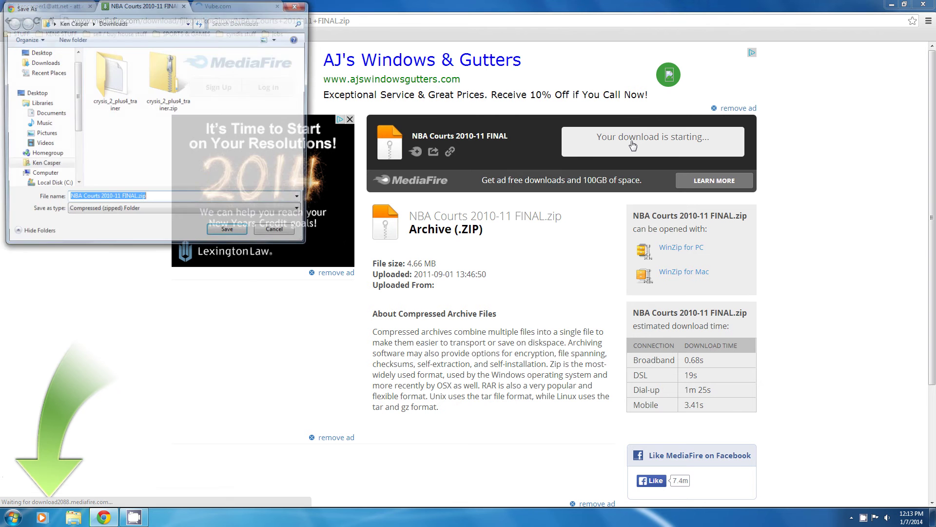
pyautogui.click(48, 114)
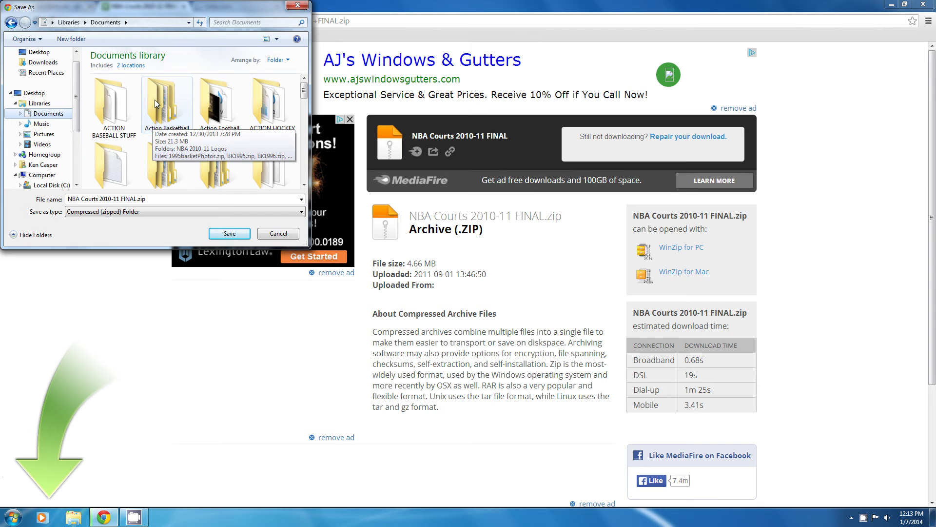
pyautogui.doubleClick(157, 105)
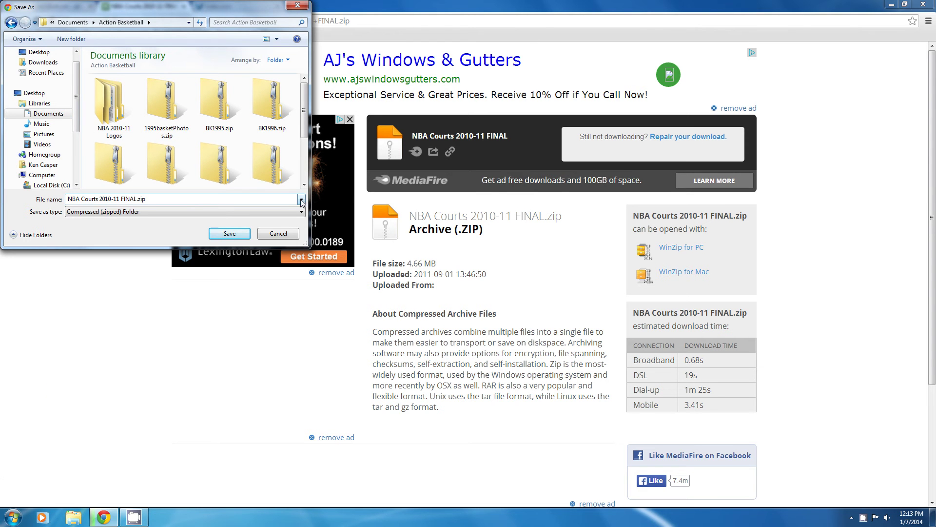
pyautogui.click(304, 185)
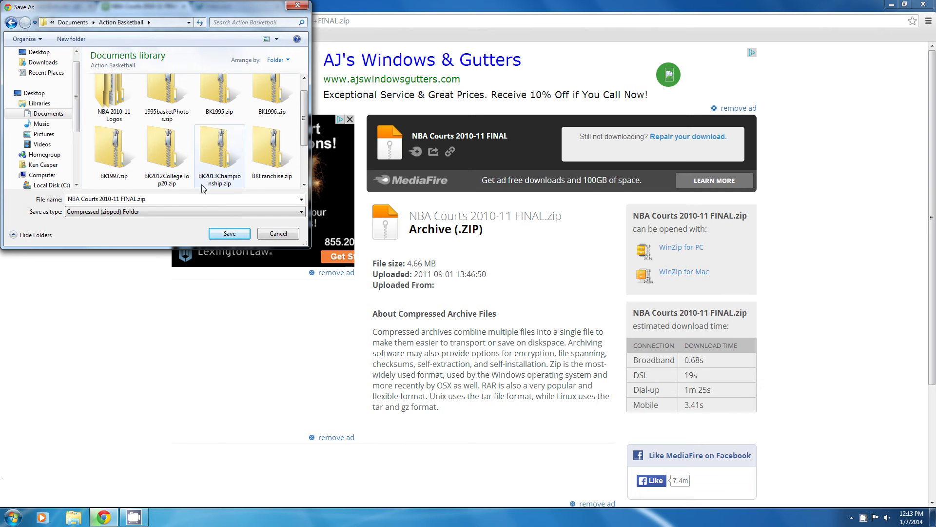
pyautogui.click(304, 185)
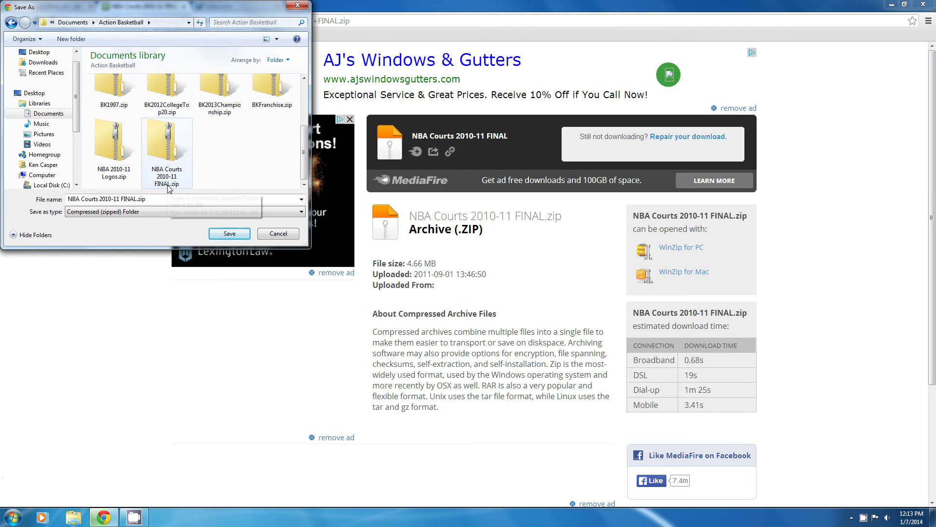
pyautogui.click(276, 235)
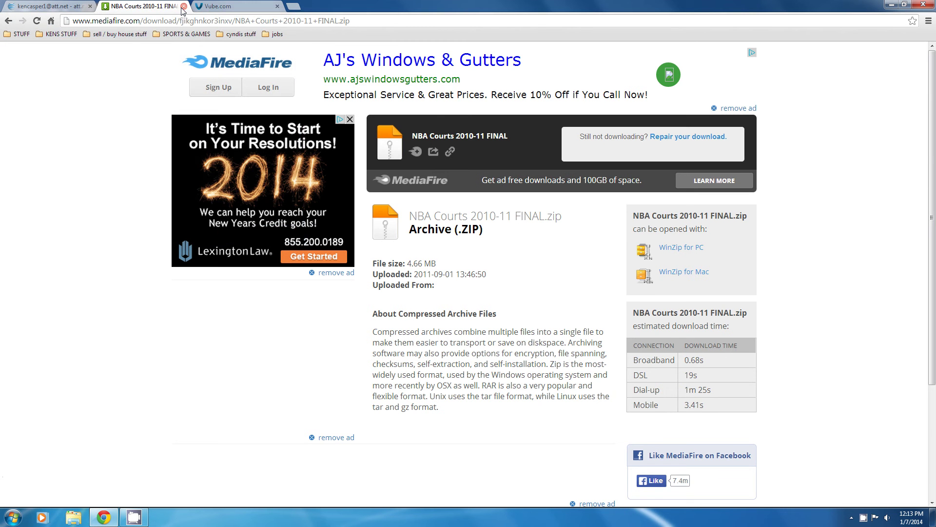
# - Close the Vube.com pop-up page, return to the PC Ballpark home page and minimize the browser
pyautogui.click(277, 6)
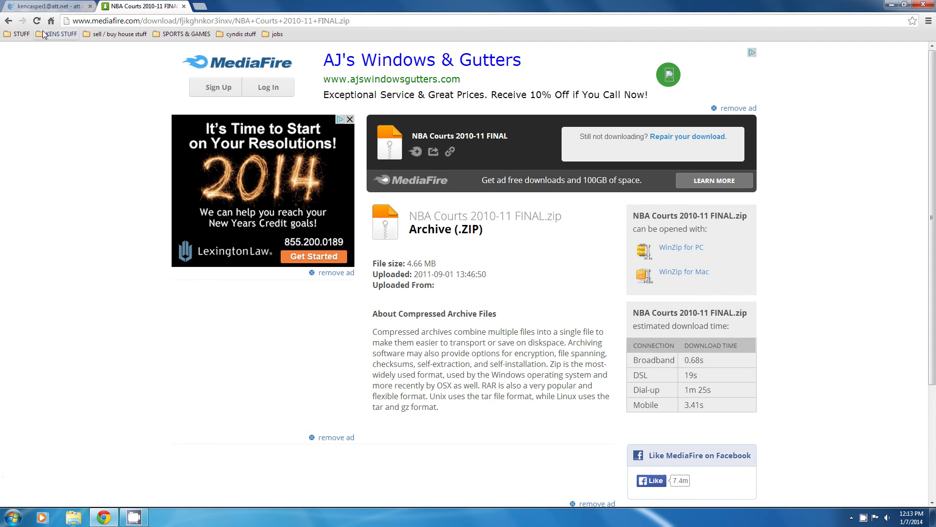
pyautogui.click(9, 21)
pyautogui.click(9, 21)
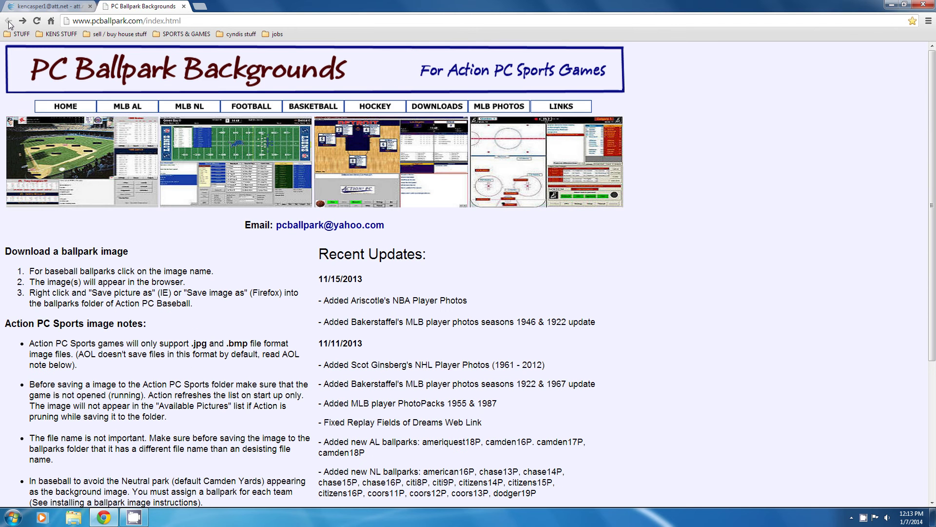
pyautogui.click(890, 5)
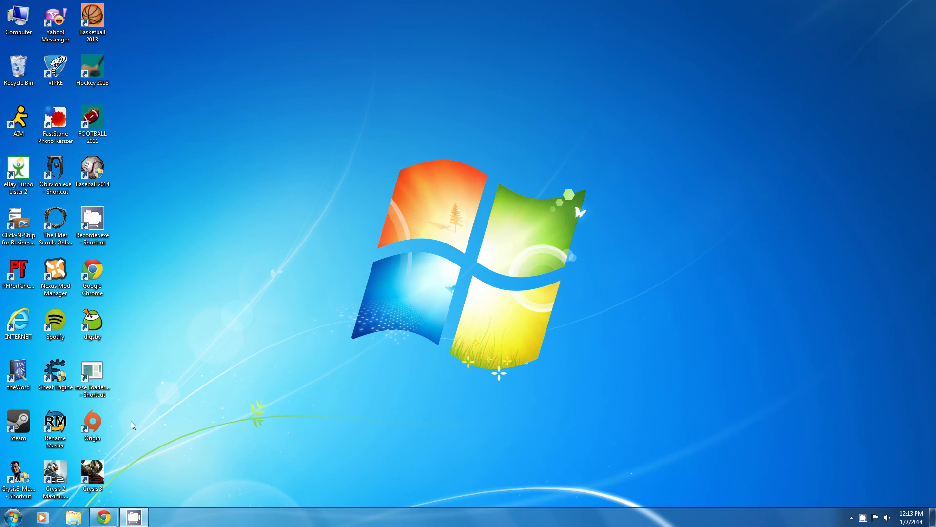
# - Open the Action Basketball folder in the Documents library
pyautogui.click(74, 516)
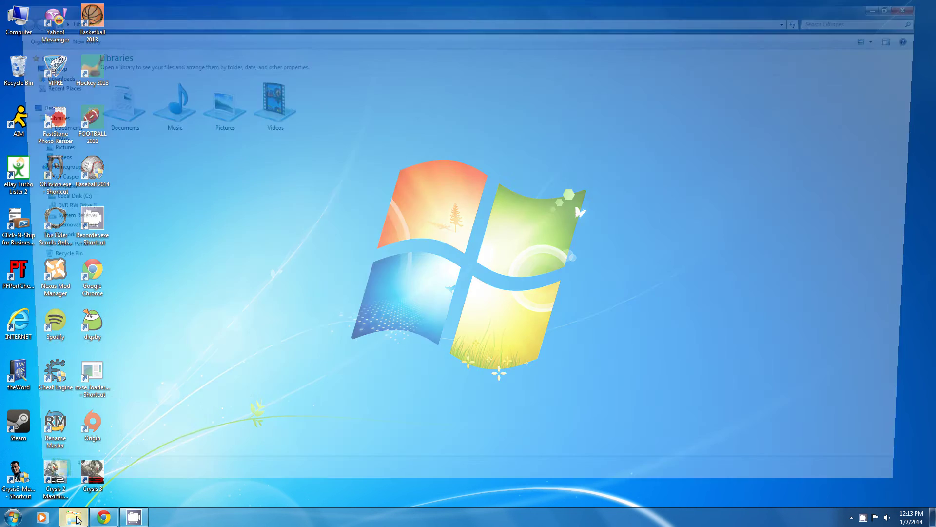
pyautogui.click(97, 113)
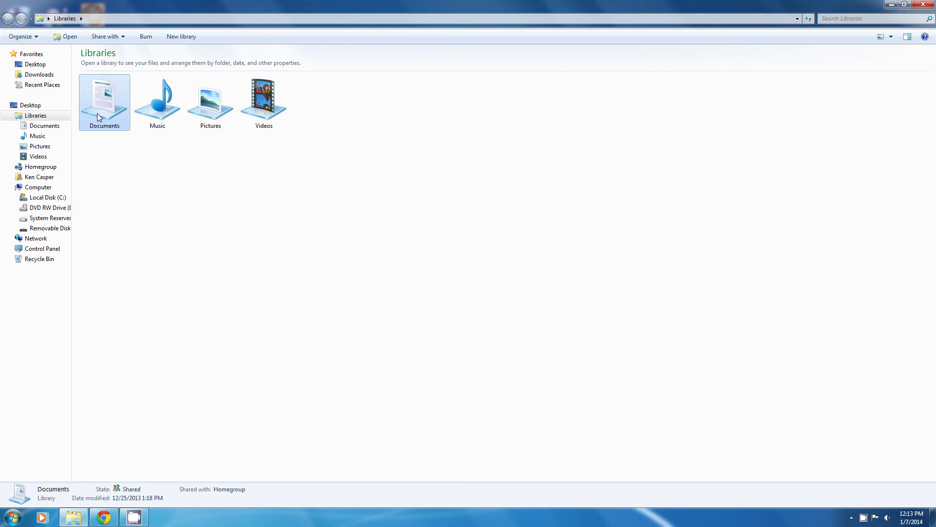
pyautogui.doubleClick(98, 113)
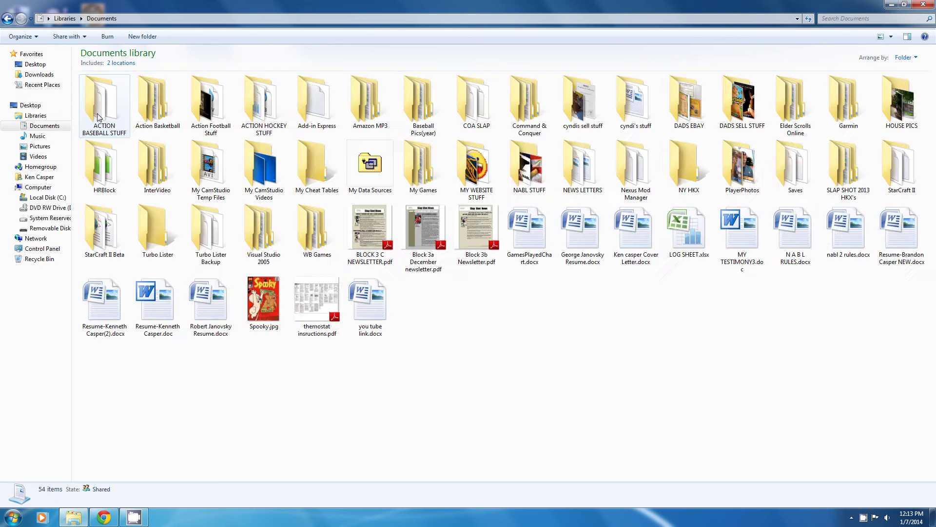
pyautogui.doubleClick(153, 103)
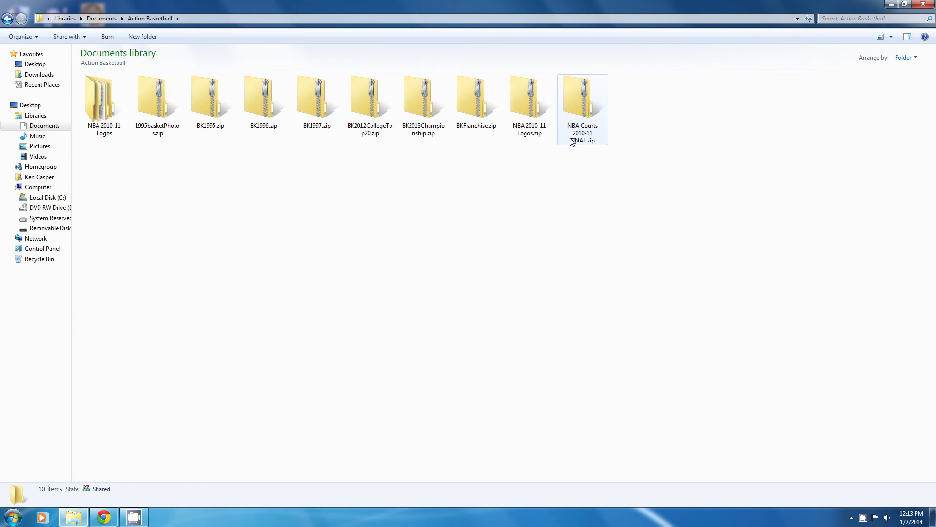
# - Extract all files from NBA Courts 2010-11 FINAL.zip into the suggested NBA Courts 2010-11 FINAL folder
pyautogui.moveTo(584, 145)
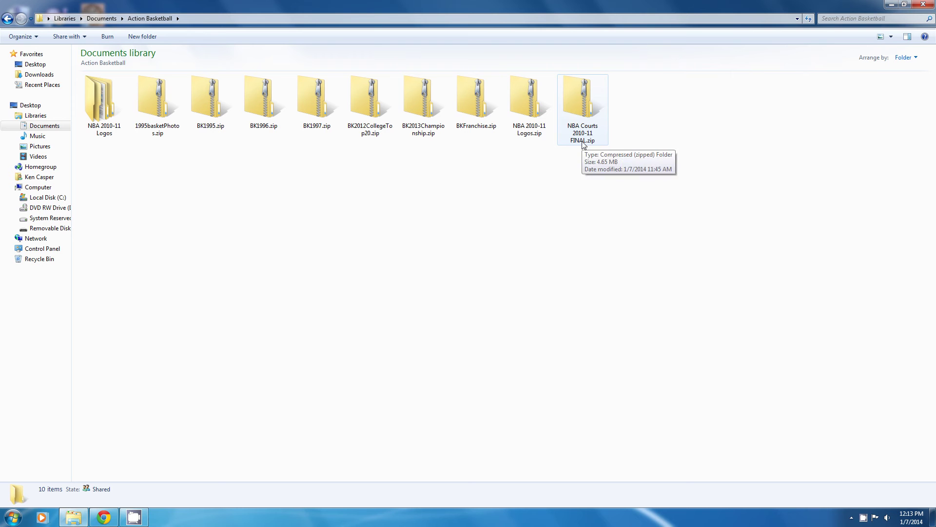
pyautogui.click(579, 96)
pyautogui.rightClick(580, 96)
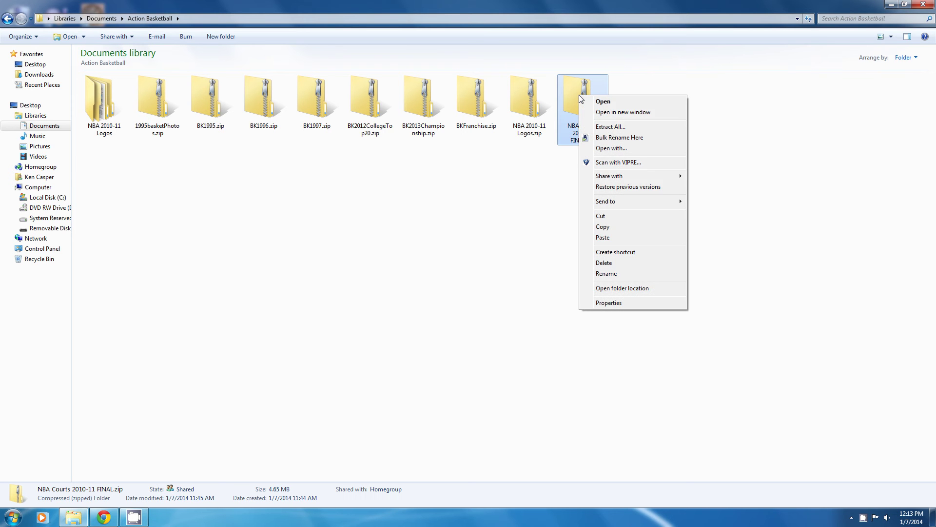
pyautogui.click(613, 128)
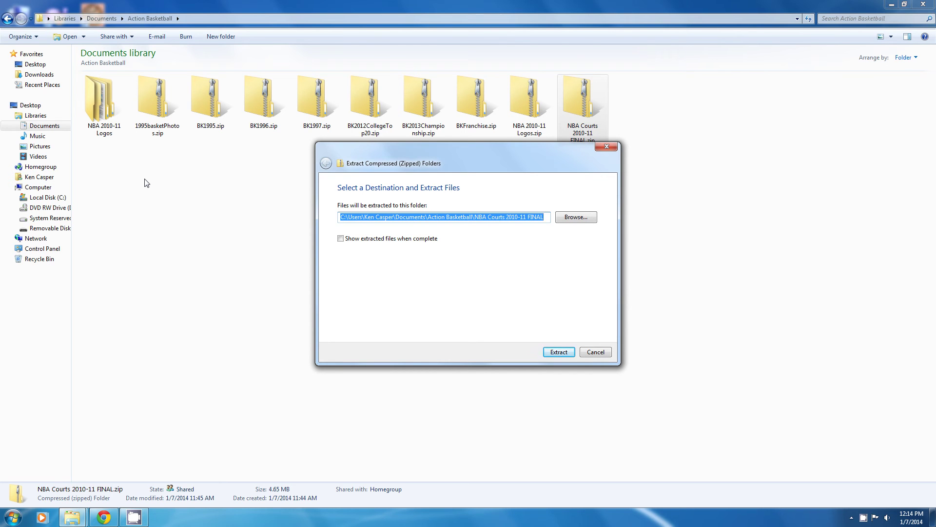
pyautogui.click(565, 352)
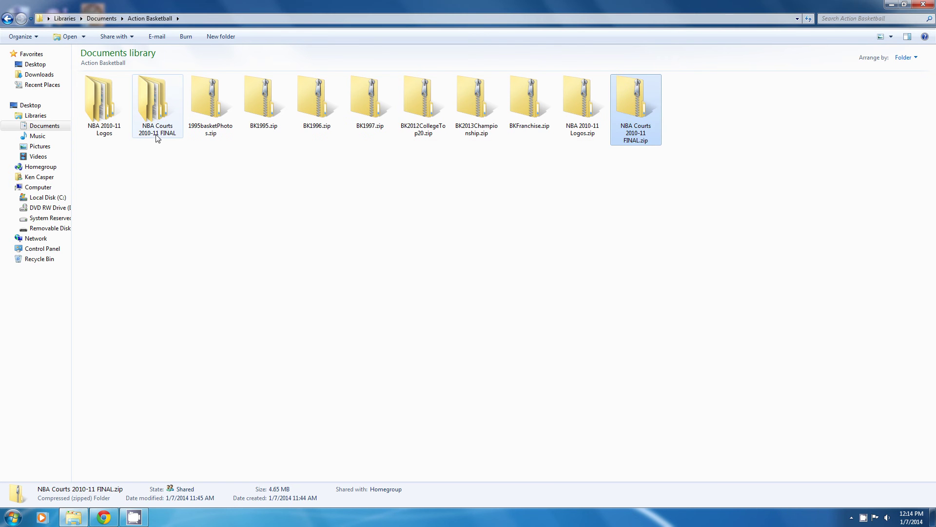
# - Open the extracted NBA Courts 2010-11 FINAL folder and its inner folder of the same name
pyautogui.moveTo(156, 138)
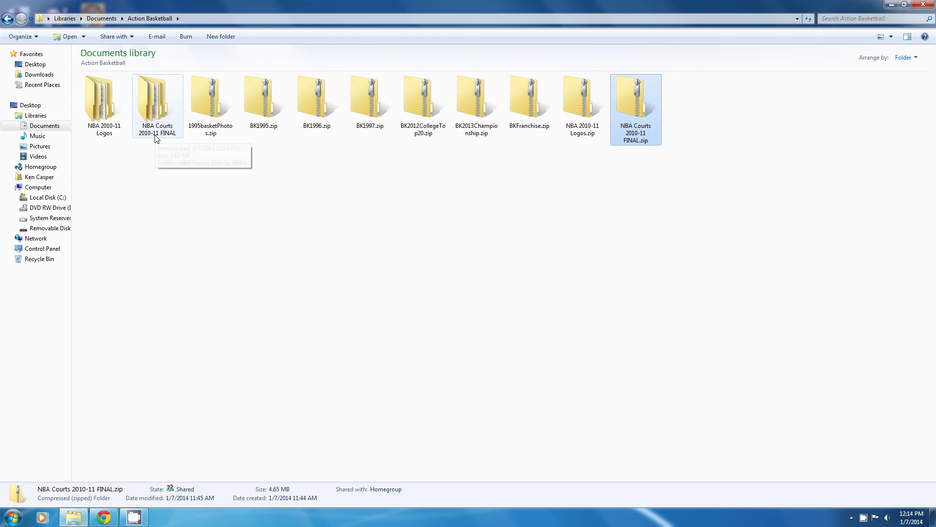
pyautogui.doubleClick(151, 93)
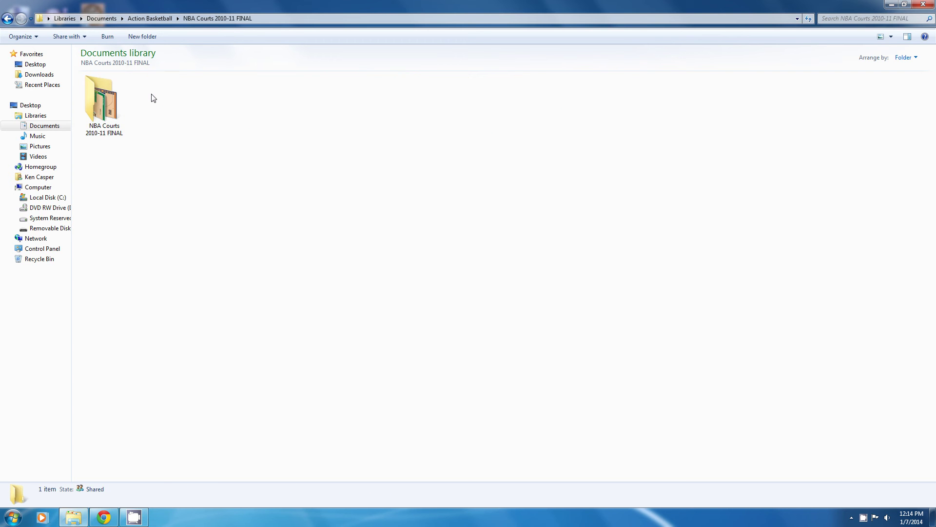
pyautogui.doubleClick(102, 112)
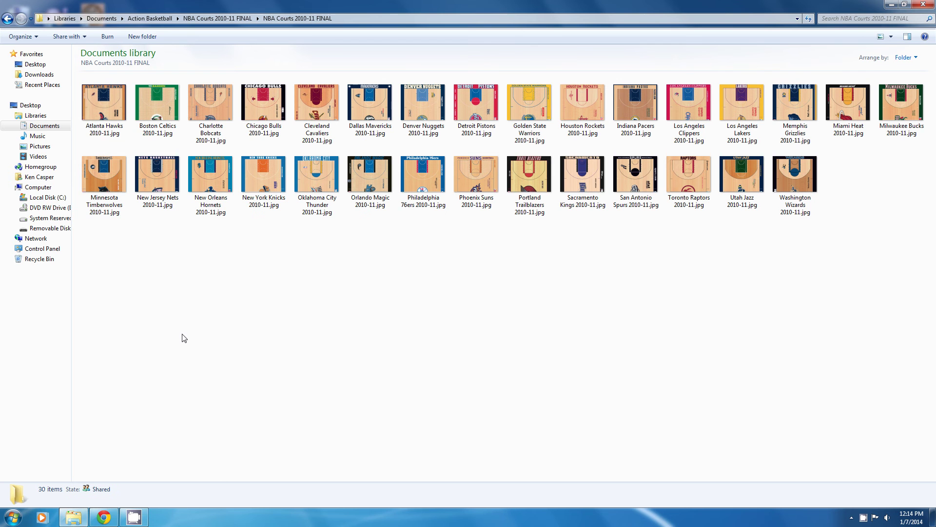
# - Copy all the court images in the extracted NBA Courts 2010-11 FINAL folder
pyautogui.click(21, 41)
pyautogui.click(33, 107)
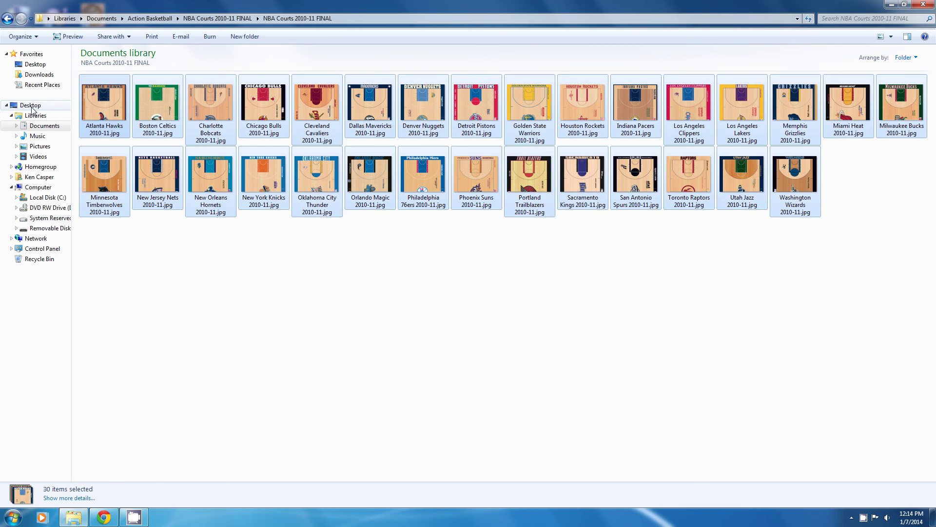
pyautogui.click(16, 39)
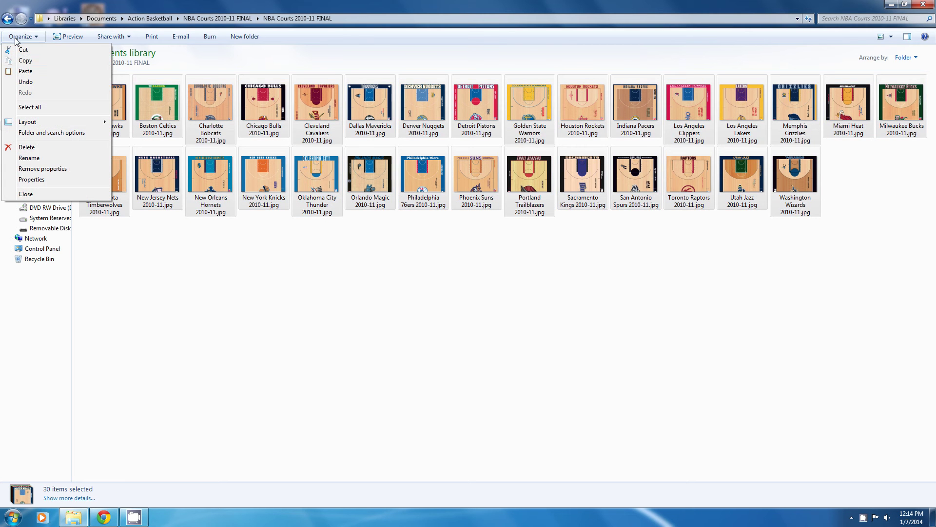
pyautogui.click(28, 64)
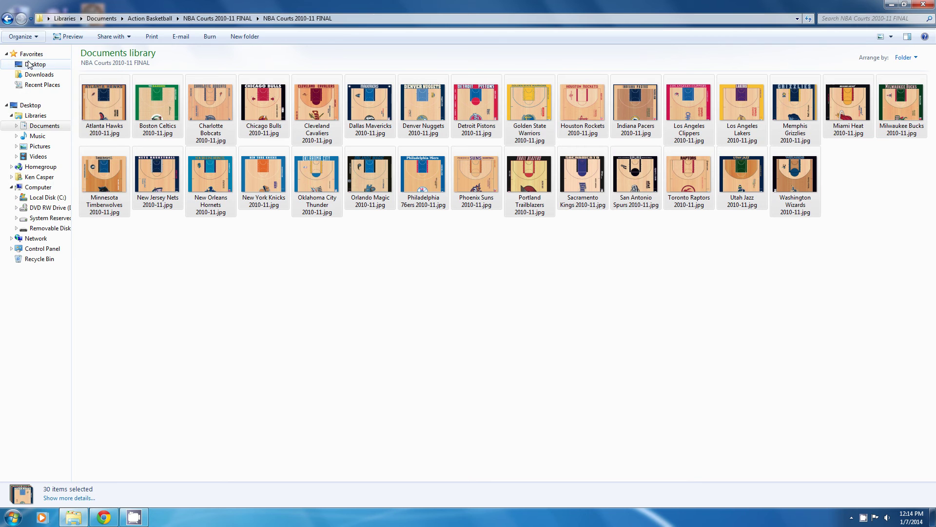
# - Open the courts folder under dksports-data\basketball on Local Disk (C:) and look over its existing court images
pyautogui.click(48, 199)
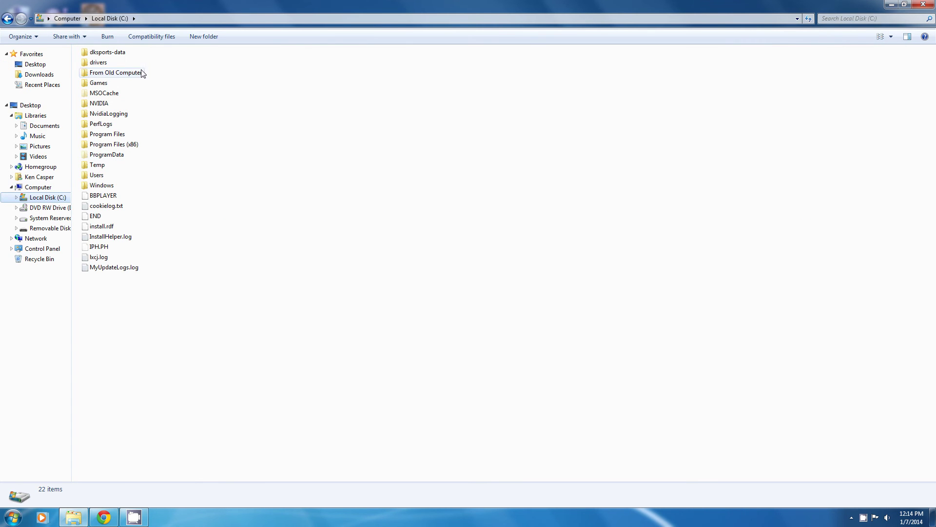
pyautogui.doubleClick(109, 55)
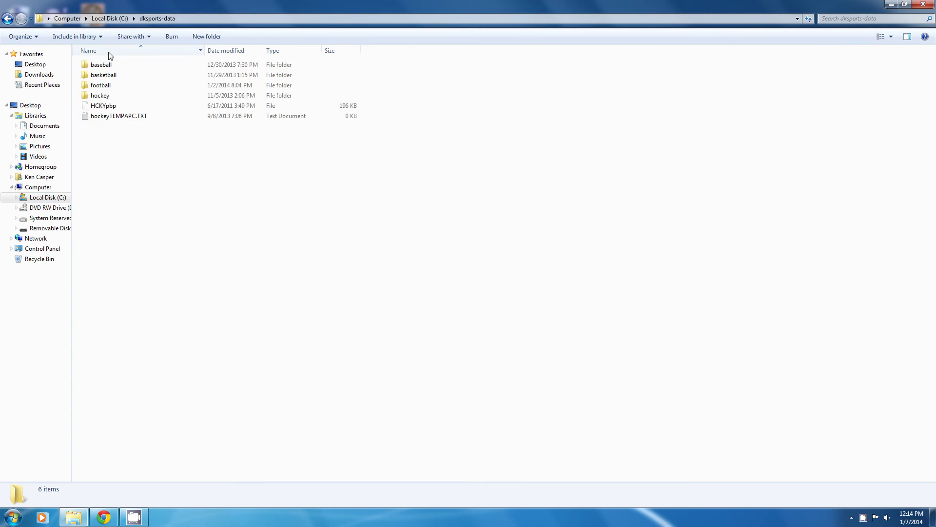
pyautogui.doubleClick(108, 75)
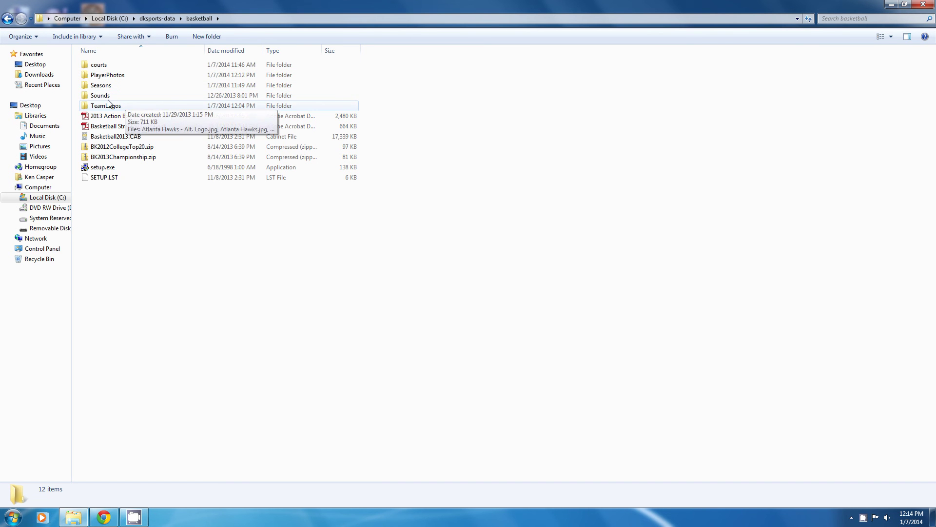
pyautogui.doubleClick(102, 66)
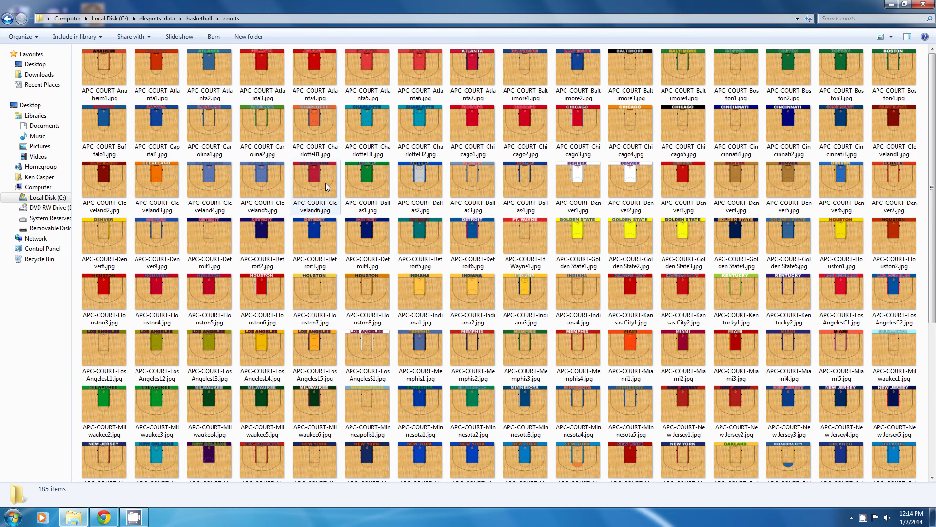
pyautogui.scroll(-5, 325, 183)
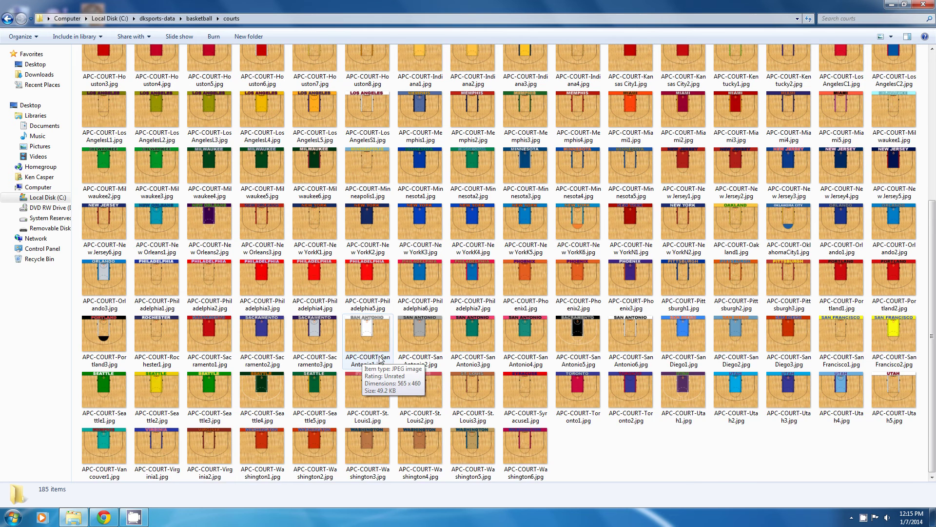
pyautogui.scroll(5, 380, 359)
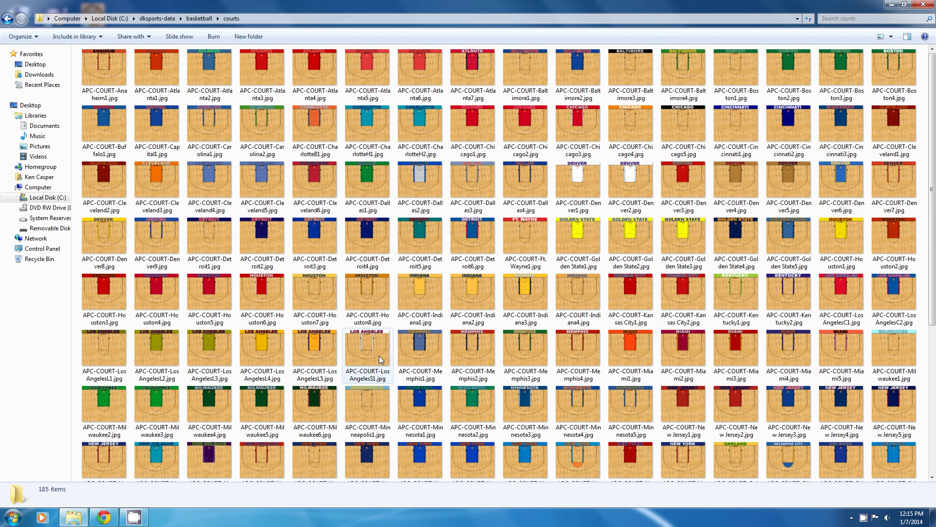
# - Paste the copied 2010-11 court images into the courts folder and close the folder window
pyautogui.click(20, 37)
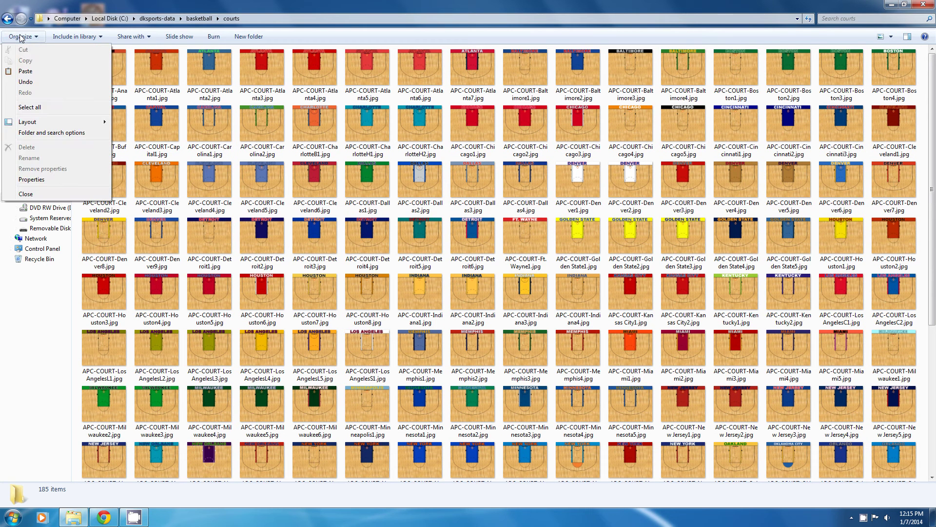
pyautogui.click(26, 71)
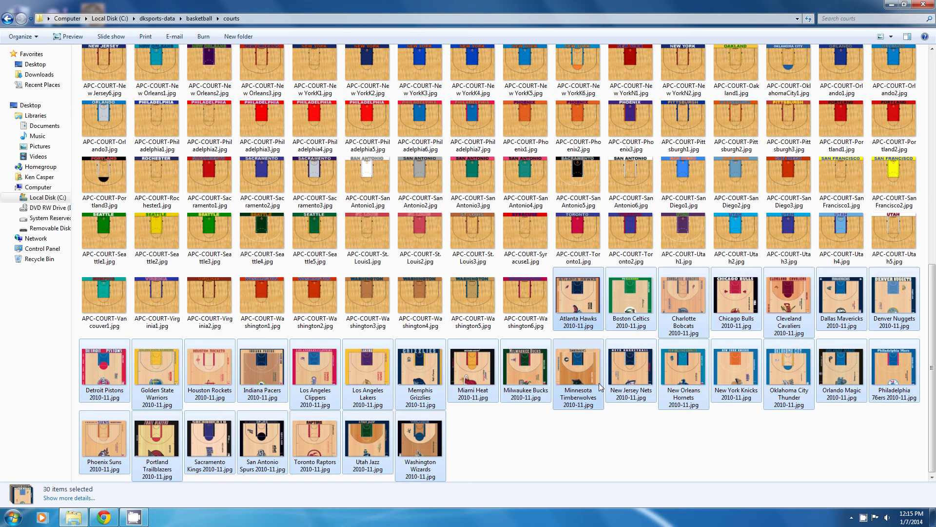
pyautogui.click(587, 441)
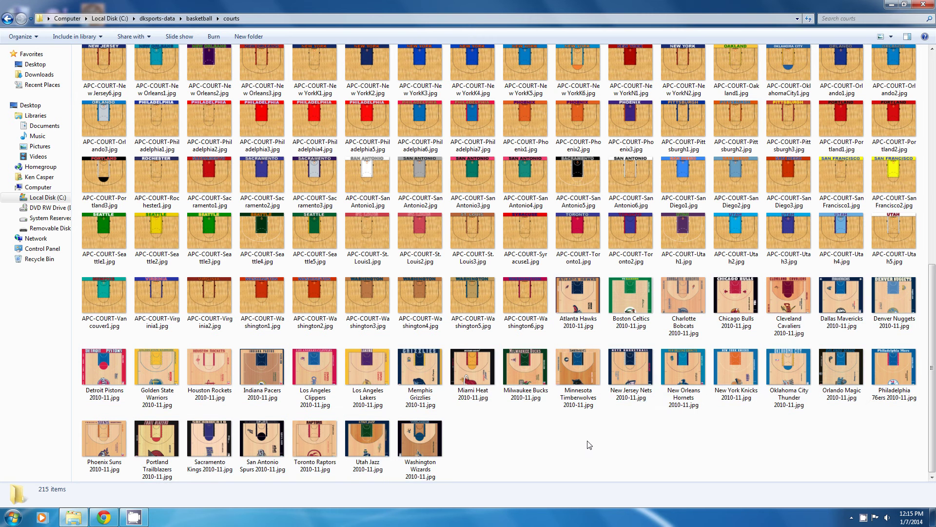
pyautogui.click(923, 6)
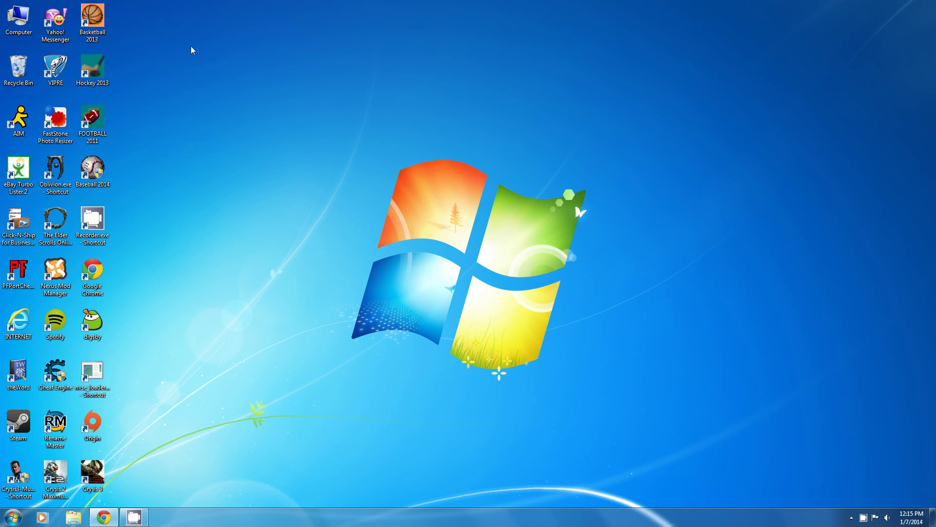
# - Launch Action! PC Basketball from the desktop and open the team information editor
pyautogui.click(92, 20)
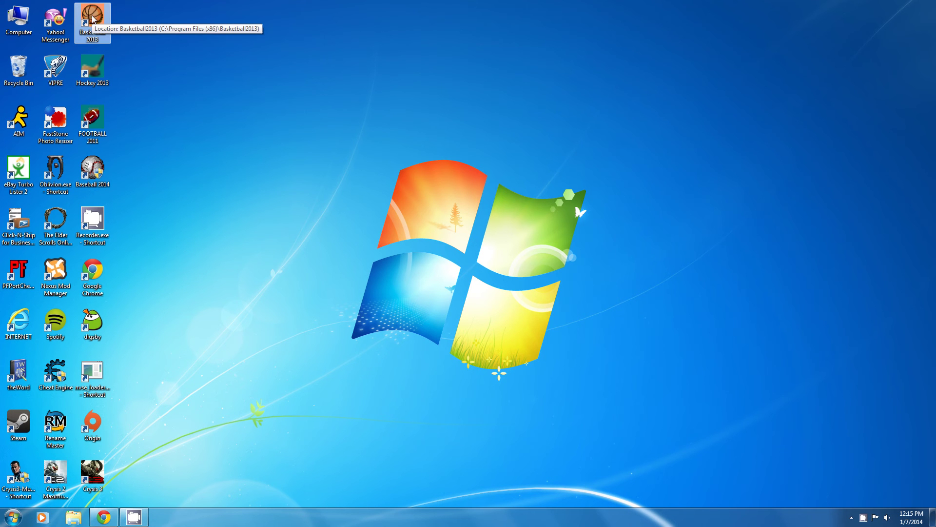
pyautogui.rightClick(93, 19)
pyautogui.click(122, 21)
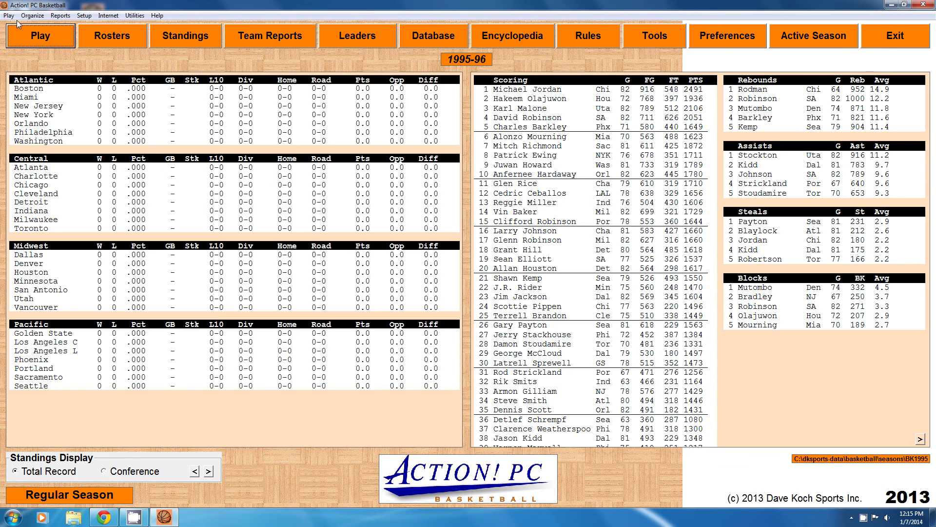
pyautogui.click(33, 16)
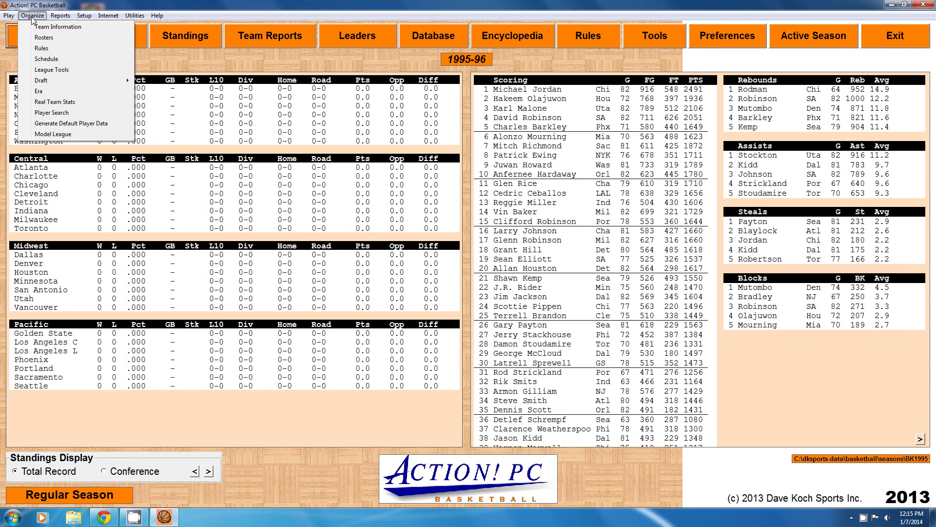
pyautogui.click(62, 27)
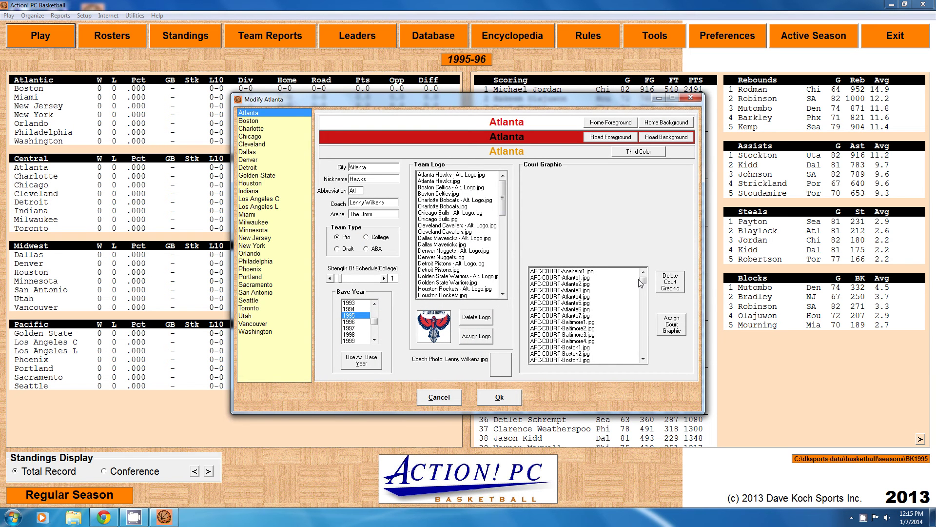
# - Assign Atlanta Hawks 2010-11.jpg as Atlanta's court graphic
pyautogui.moveTo(642, 280); pyautogui.dragTo(647, 346)
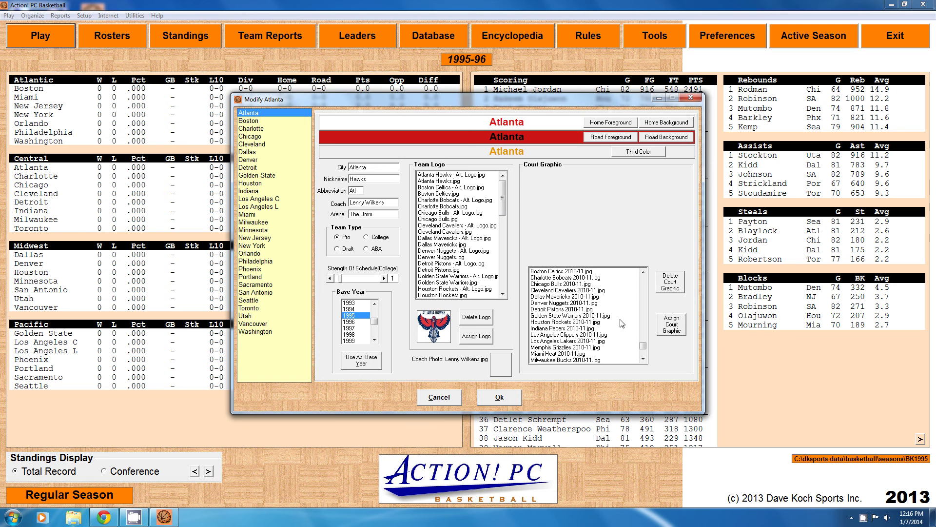
pyautogui.click(643, 272)
pyautogui.click(643, 272)
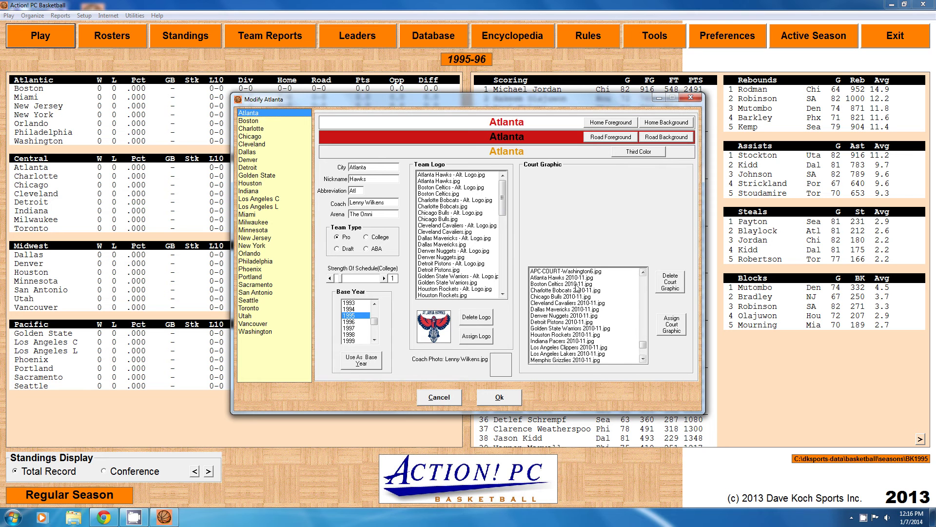
pyautogui.click(561, 279)
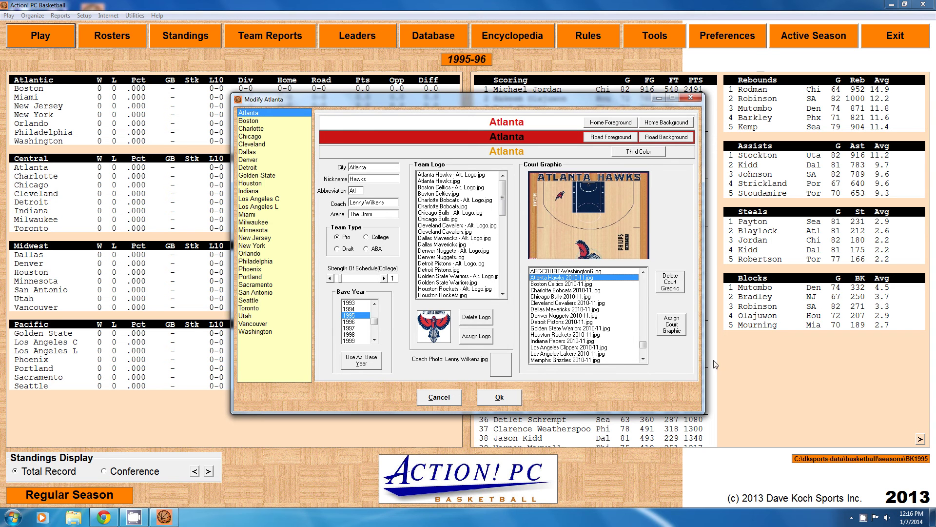
pyautogui.click(673, 324)
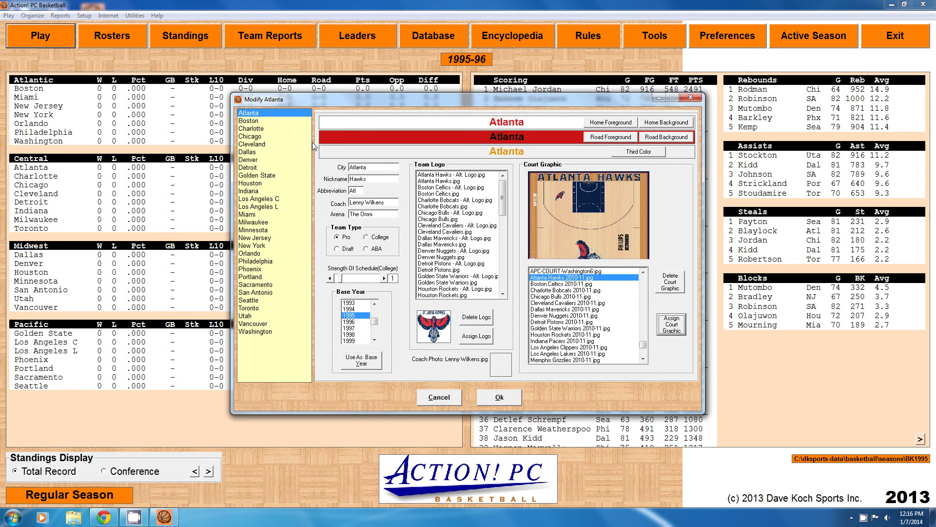
# - Assign Boston Celtics 2010-11.jpg as Boston's court graphic and Charlotte Bobcats 2010-11.jpg as Charlotte's
pyautogui.click(248, 121)
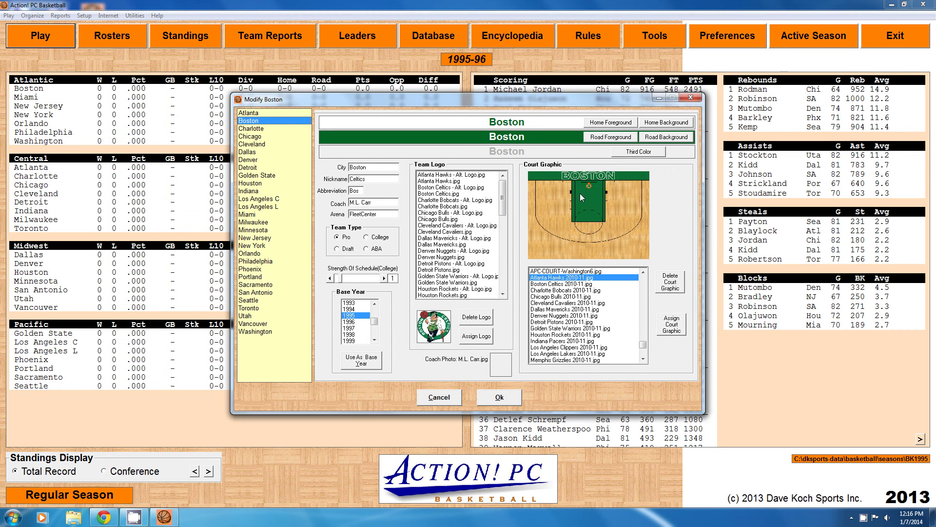
pyautogui.click(573, 284)
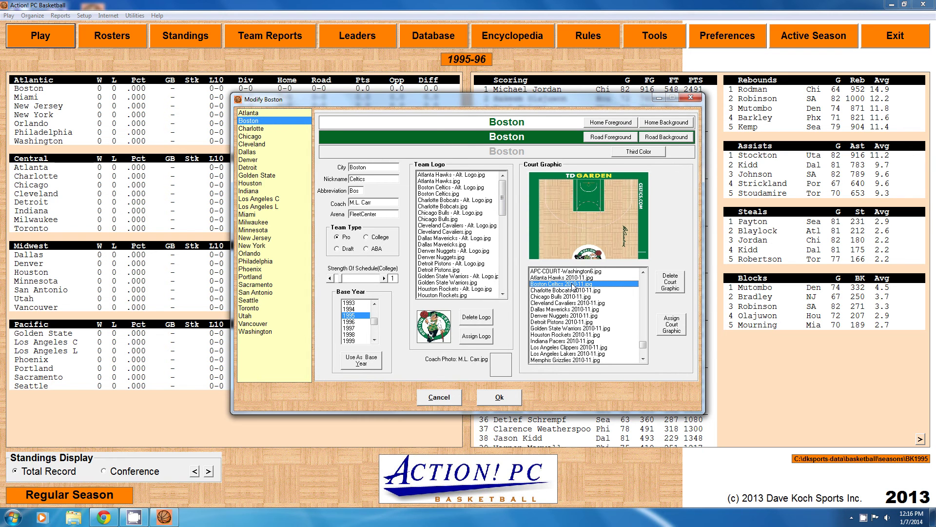
pyautogui.click(677, 328)
pyautogui.click(255, 128)
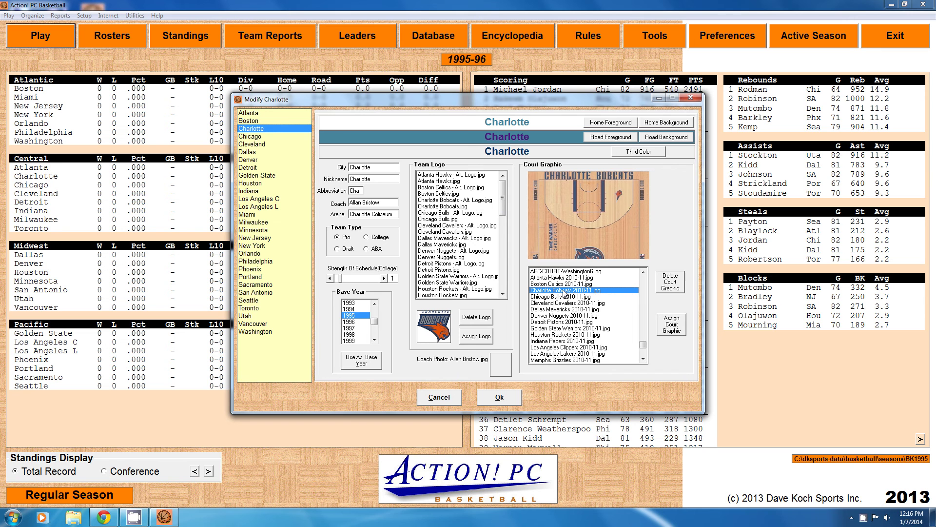
pyautogui.click(675, 329)
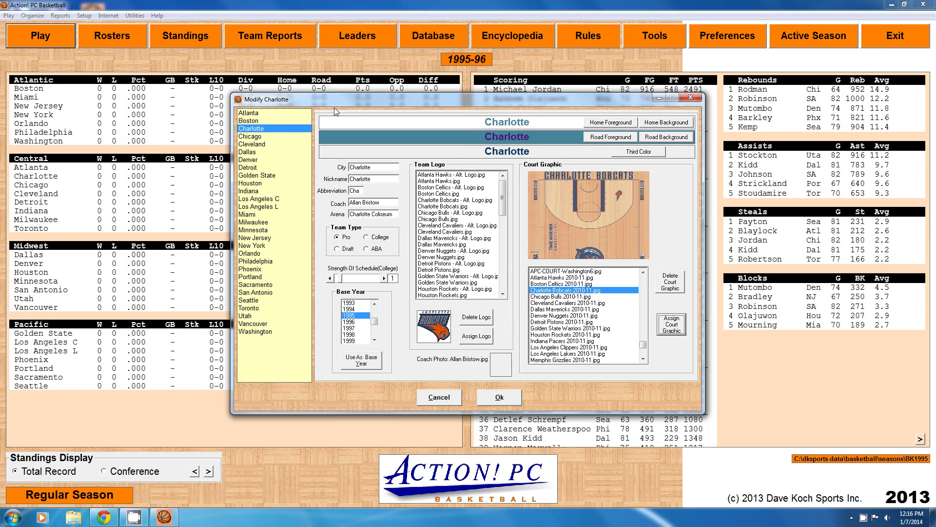
# - Assign Chicago Bulls 2010-11.jpg as Chicago's court graphic and save the team information changes
pyautogui.click(250, 137)
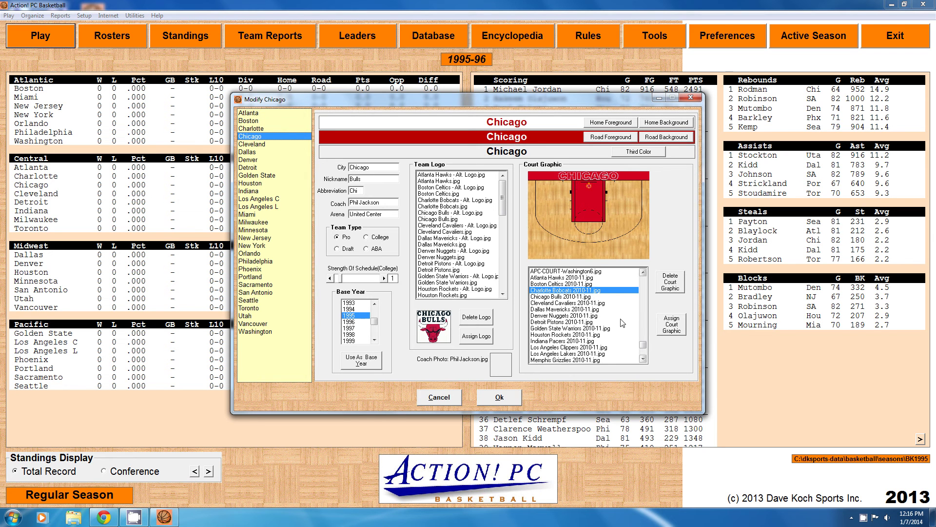
pyautogui.click(574, 297)
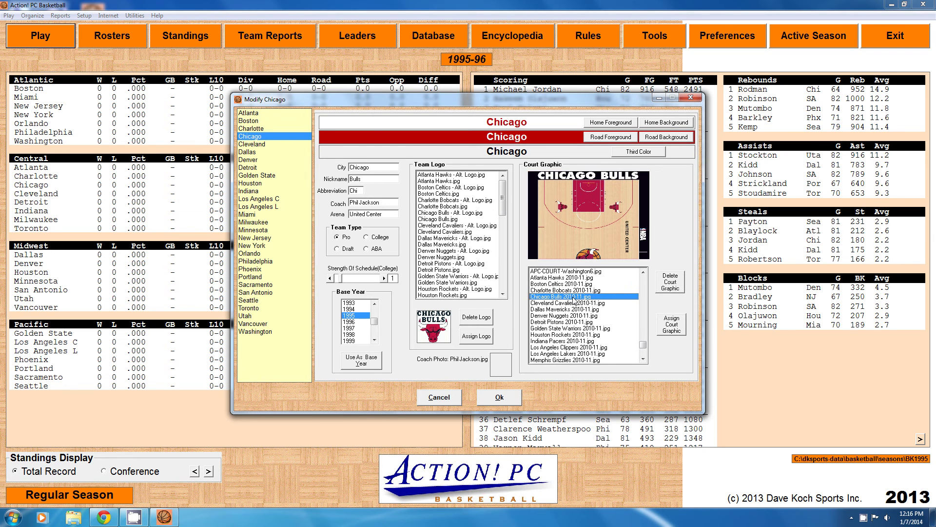
pyautogui.click(668, 325)
pyautogui.click(500, 399)
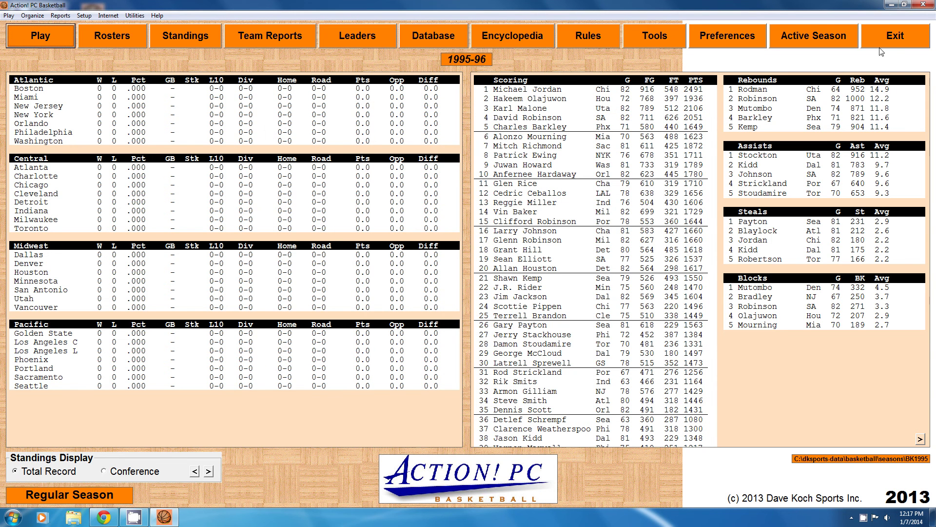
# - Restart Action! PC Basketball and set up an exhibition game with Boston as the visiting team and Chicago as the home team
pyautogui.click(891, 39)
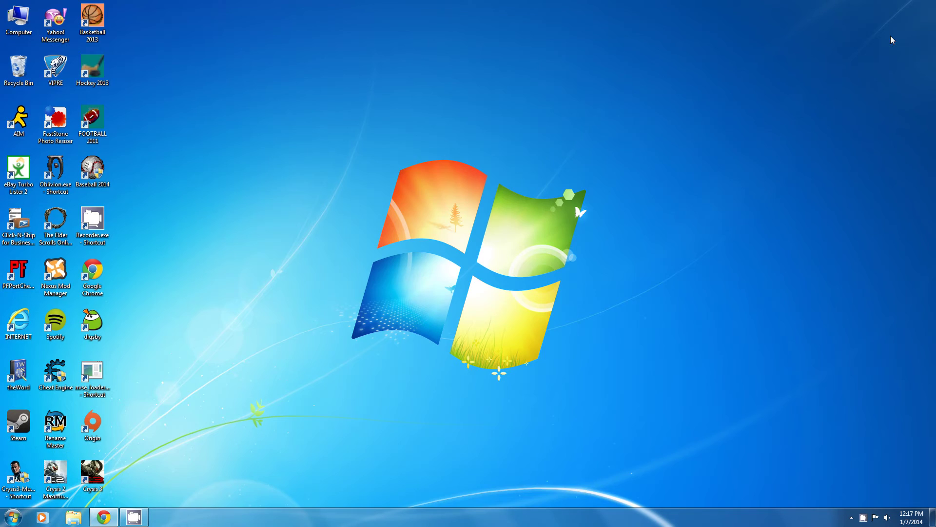
pyautogui.doubleClick(94, 18)
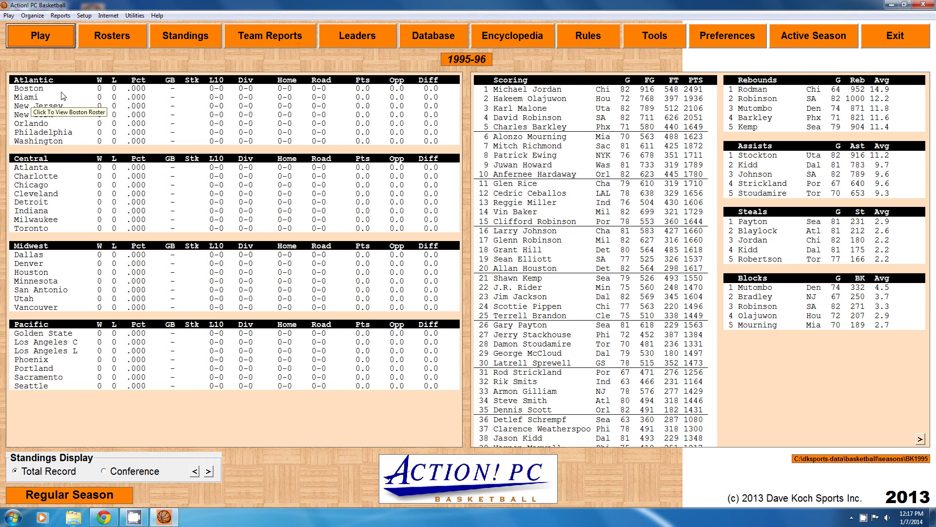
pyautogui.click(10, 16)
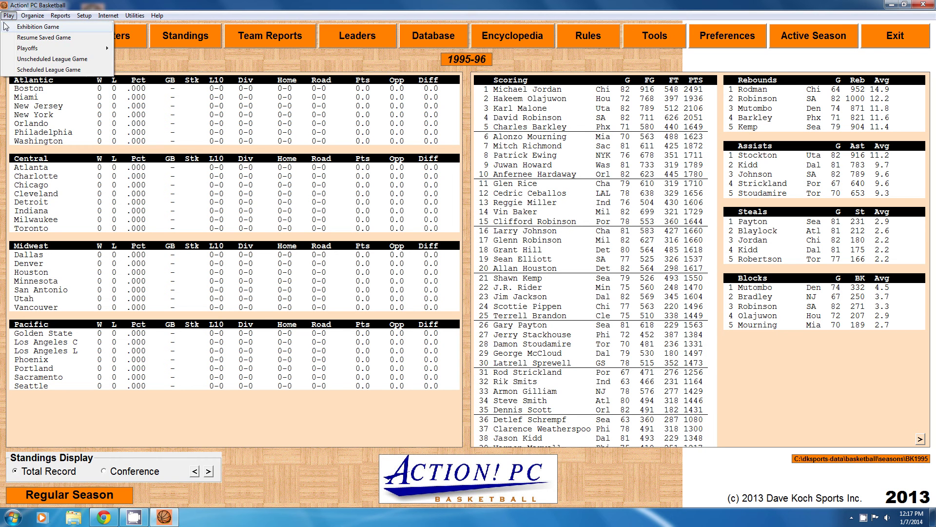
pyautogui.click(7, 27)
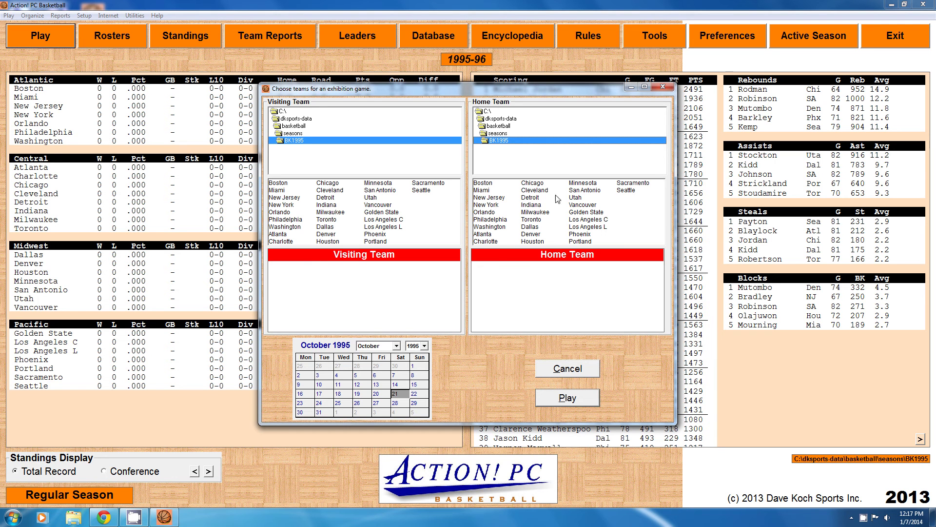
pyautogui.click(541, 184)
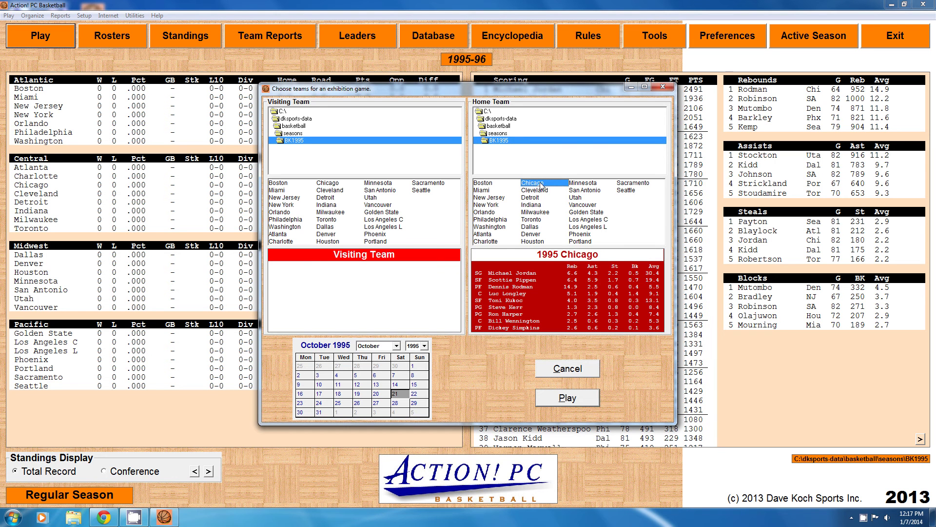
pyautogui.click(281, 185)
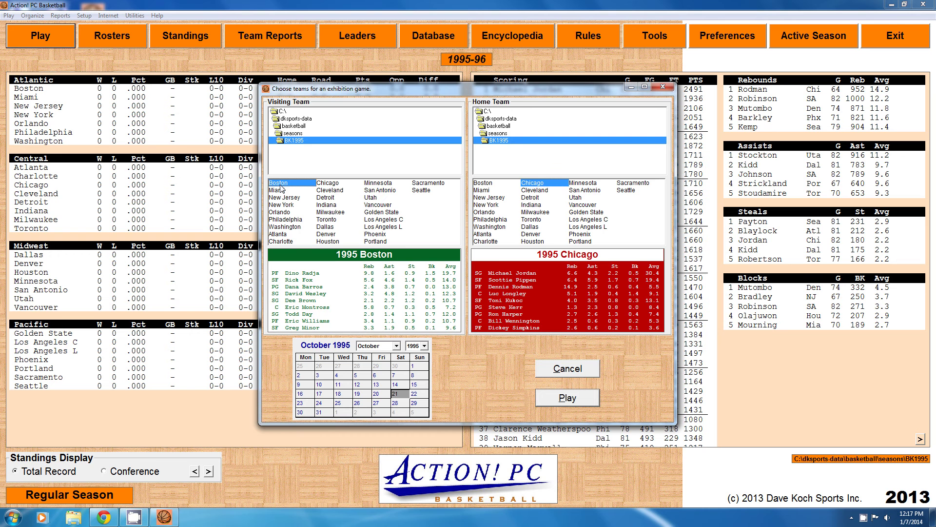
pyautogui.click(567, 398)
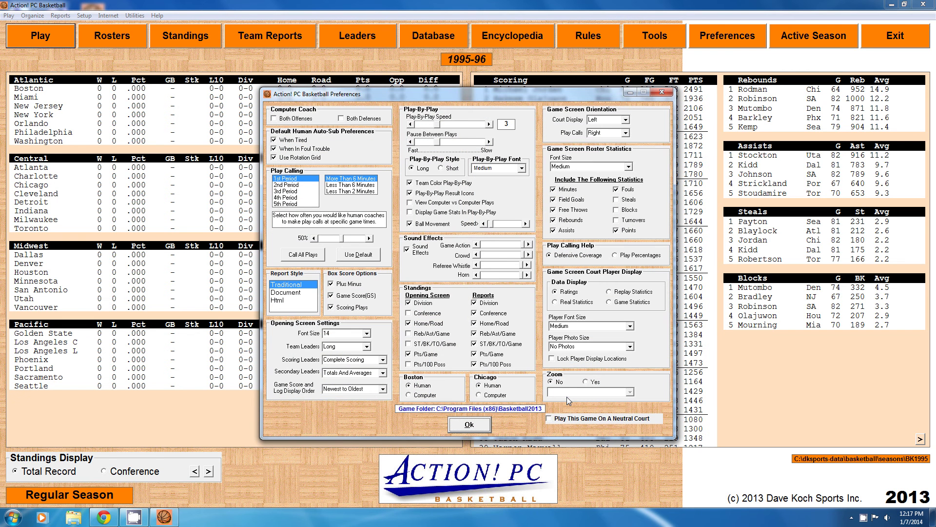
# - Start the exhibition game and close the Celtics bench window to check Chicago's court graphic and the team logos
pyautogui.click(467, 423)
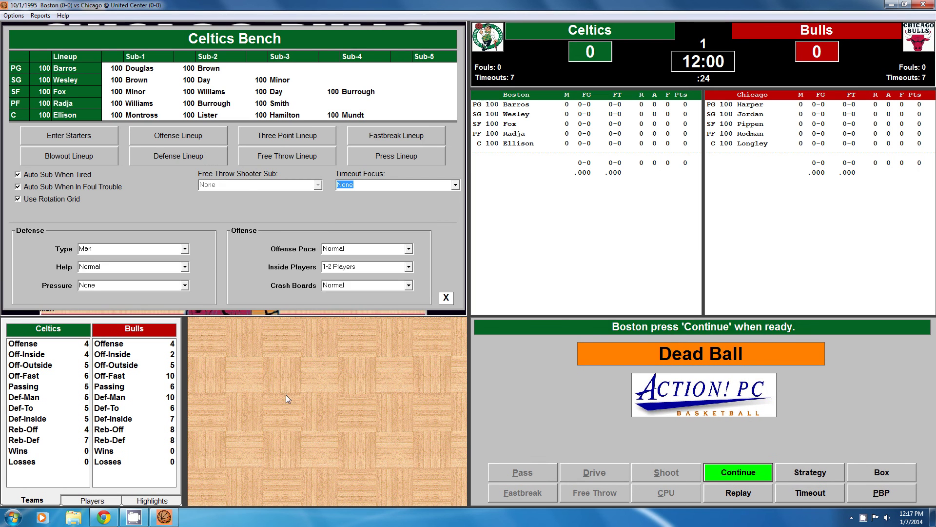
pyautogui.click(445, 298)
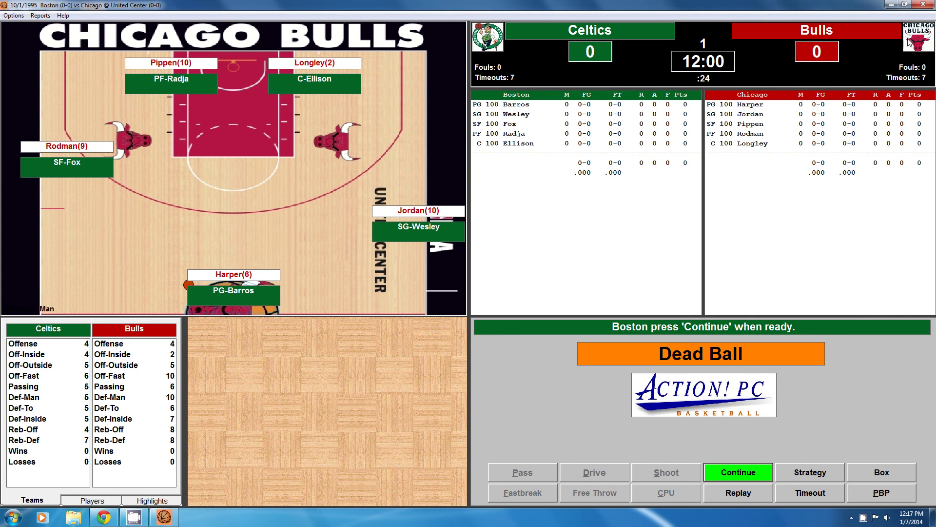
pyautogui.hotkey('alt', 'b')
pyautogui.click(563, 50)
# - End the game in progress without playing it and exit Action! PC Basketball
pyautogui.click(923, 4)
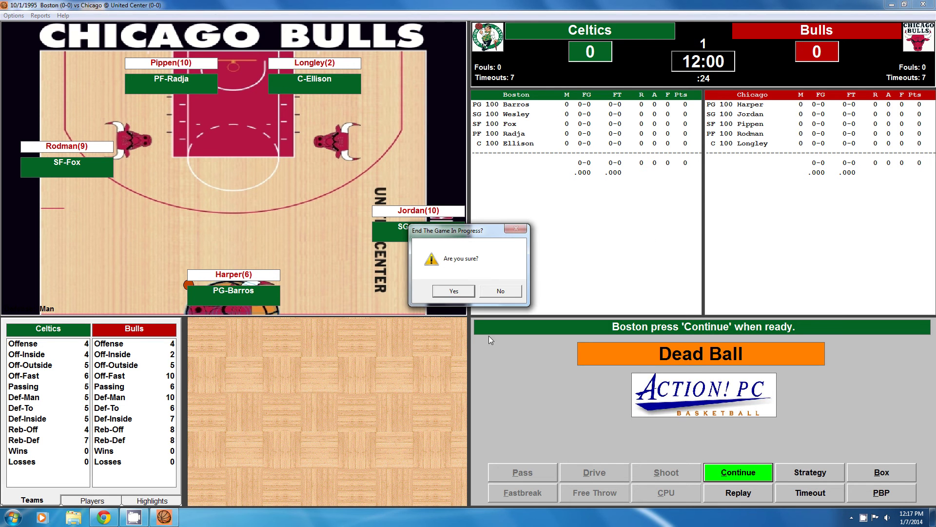
pyautogui.click(464, 291)
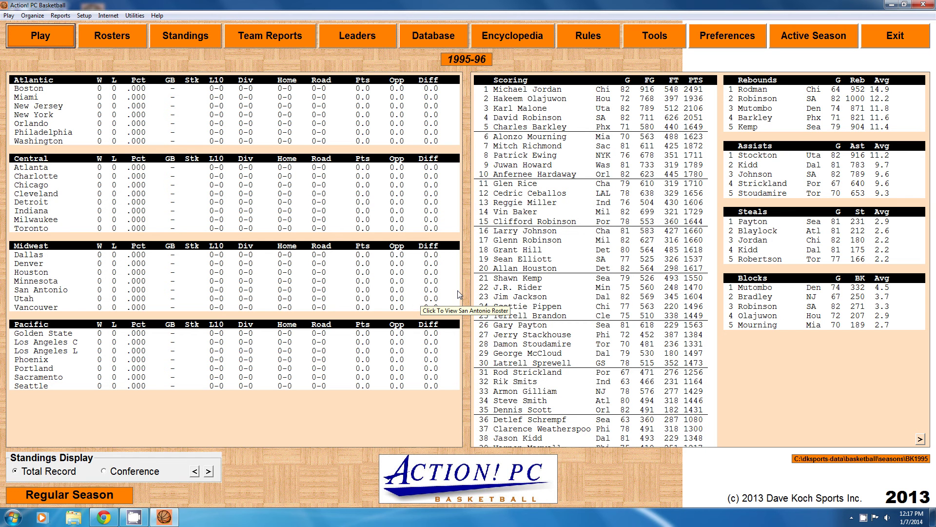
pyautogui.click(899, 34)
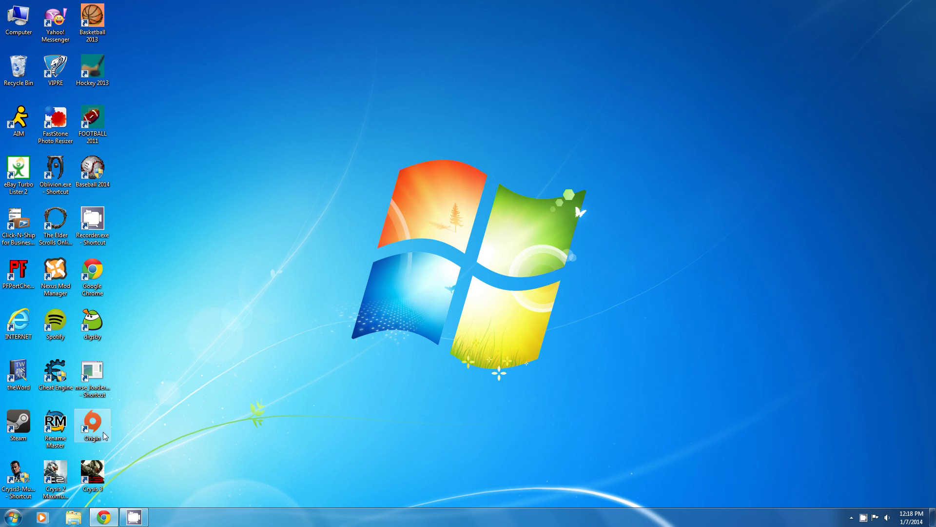
# - Switch to Chrome and open the 1995.zip download from Ariscotle's NBA Basketball Player Photos on the PC Ballpark basketball page
pyautogui.click(103, 517)
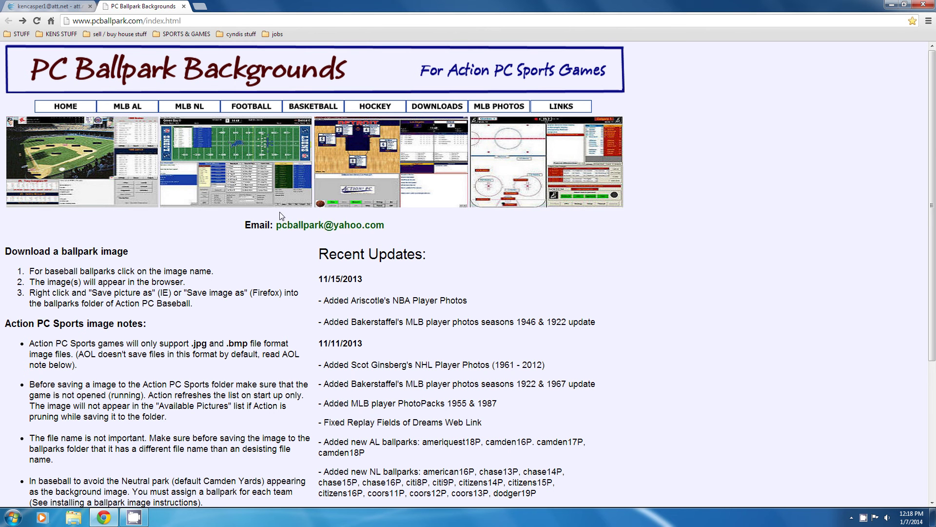
pyautogui.click(314, 108)
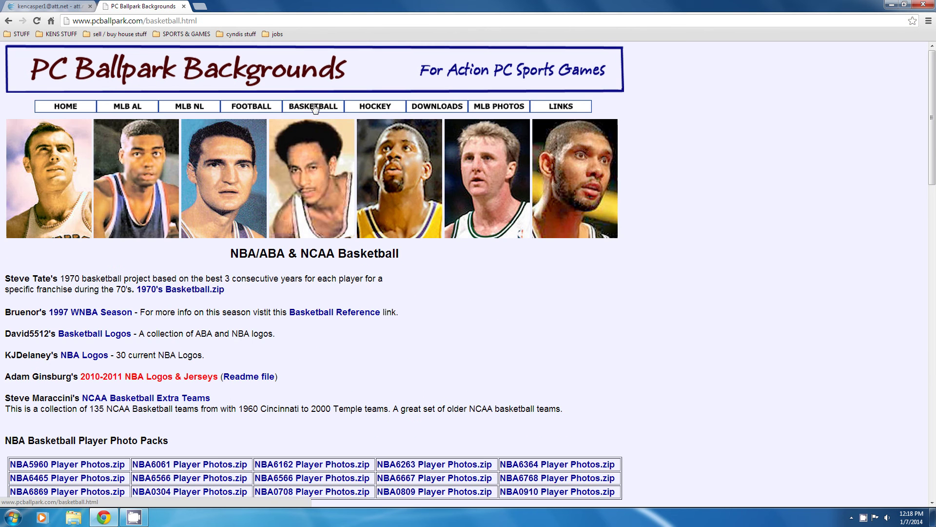
pyautogui.scroll(-3, 761, 313)
pyautogui.scroll(-3, 762, 312)
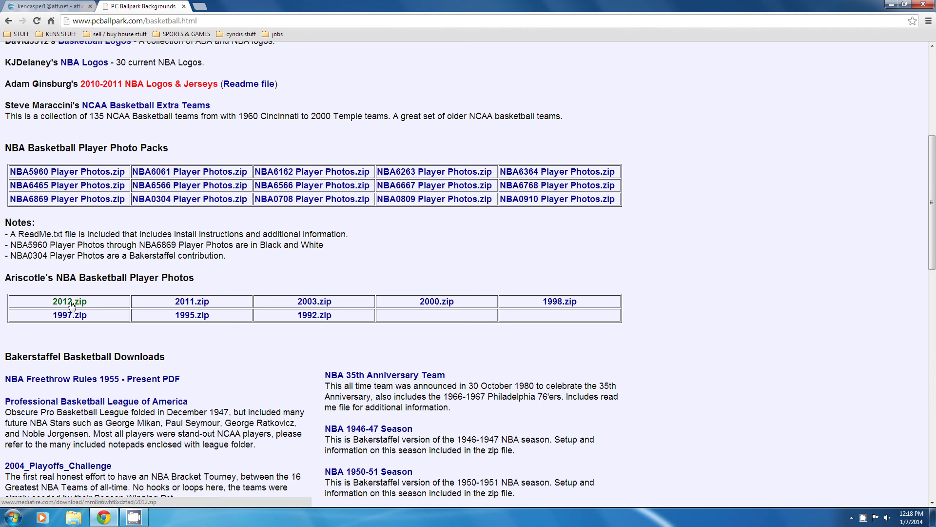
pyautogui.click(193, 317)
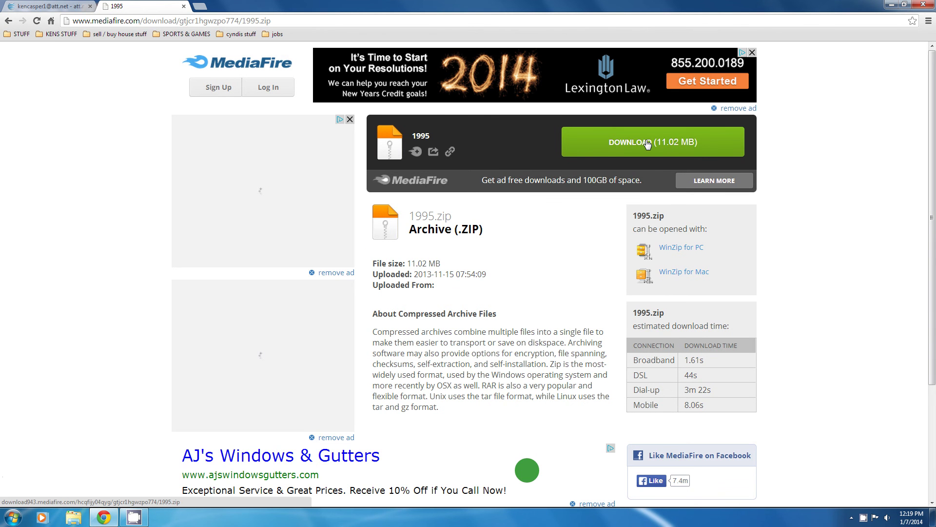
# - Start downloading 1995.zip, browse to the Action Basketball folder in Documents as the save location, and cancel the save
pyautogui.click(647, 143)
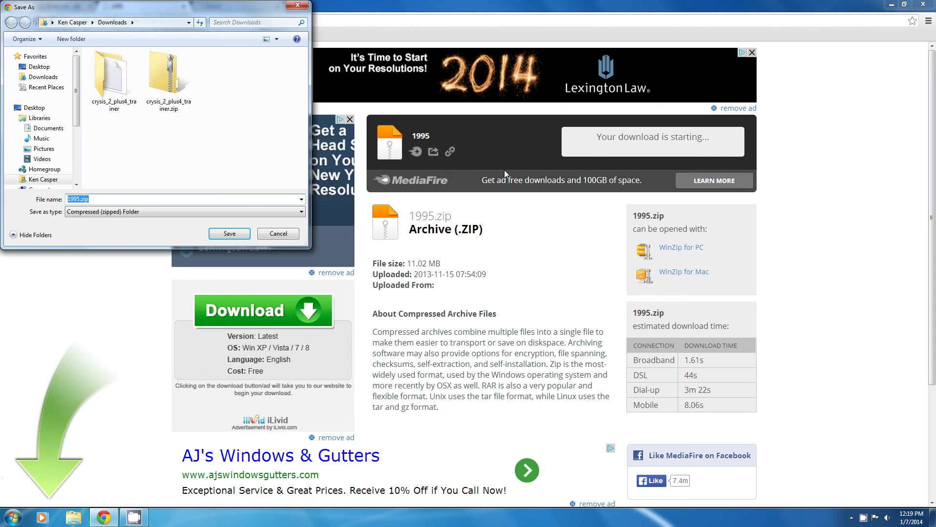
pyautogui.click(48, 129)
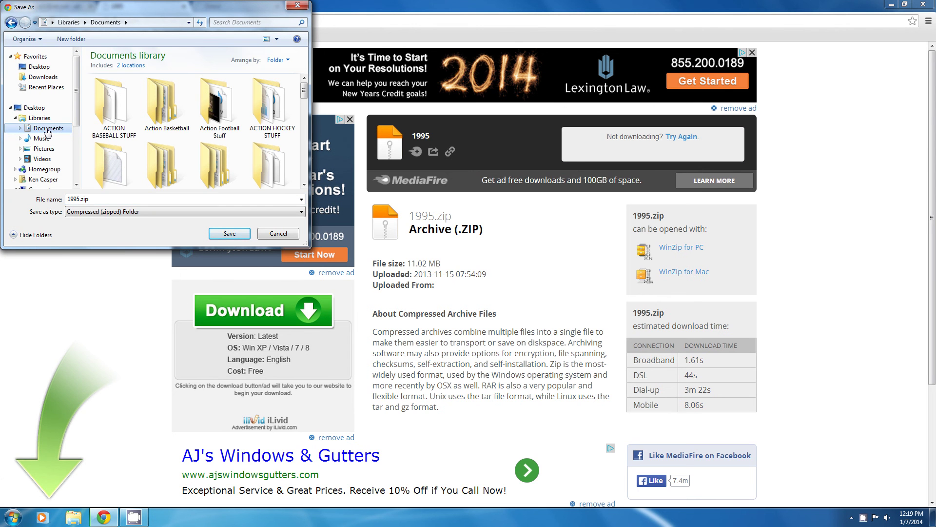
pyautogui.doubleClick(161, 110)
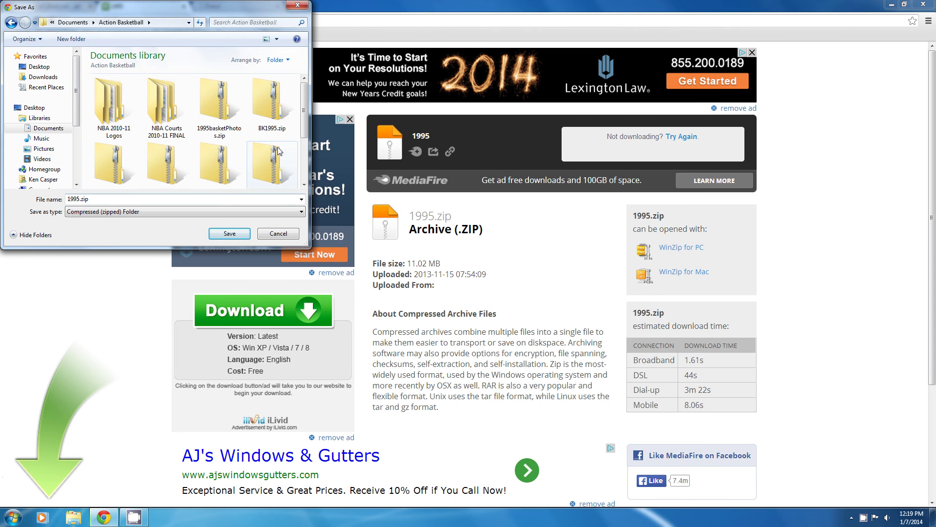
pyautogui.click(304, 185)
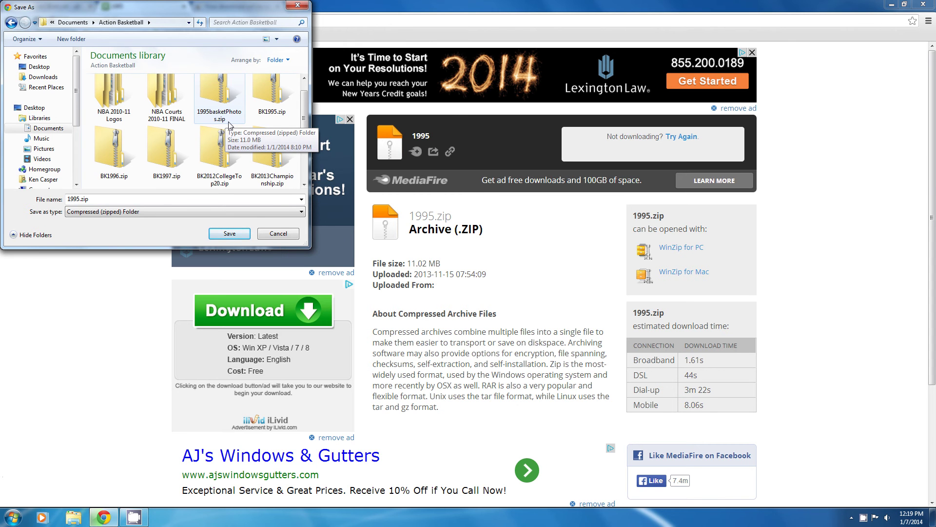
pyautogui.click(273, 233)
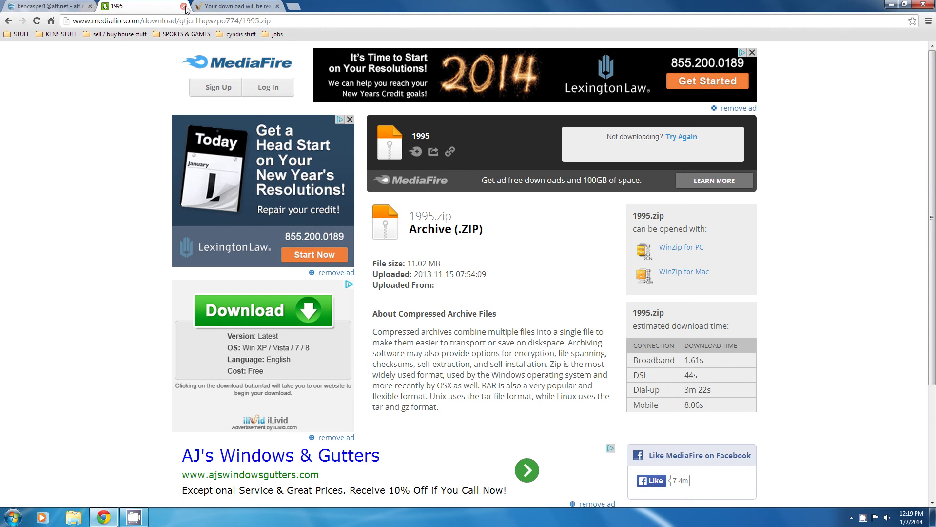
# - Close the pop-up ad tab and return to the PC Ballpark basketball page before closing the browser
pyautogui.click(277, 7)
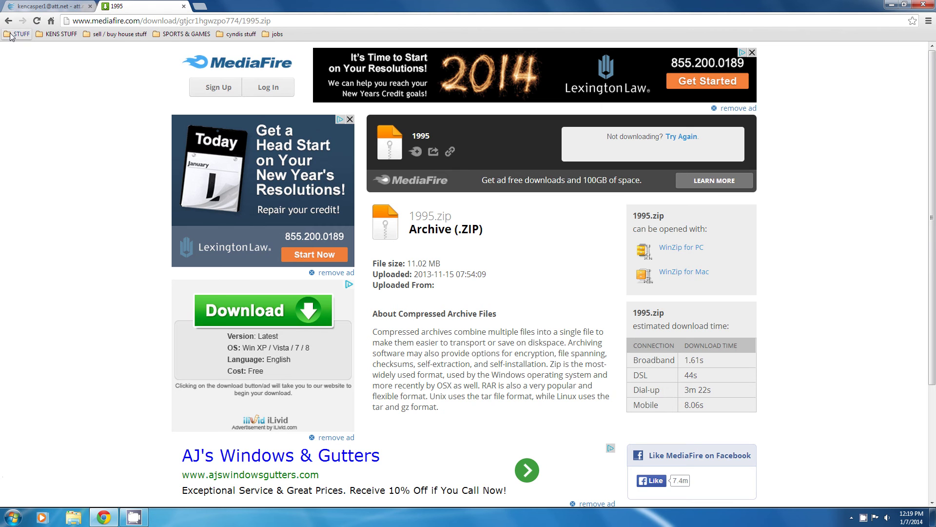
pyautogui.click(8, 21)
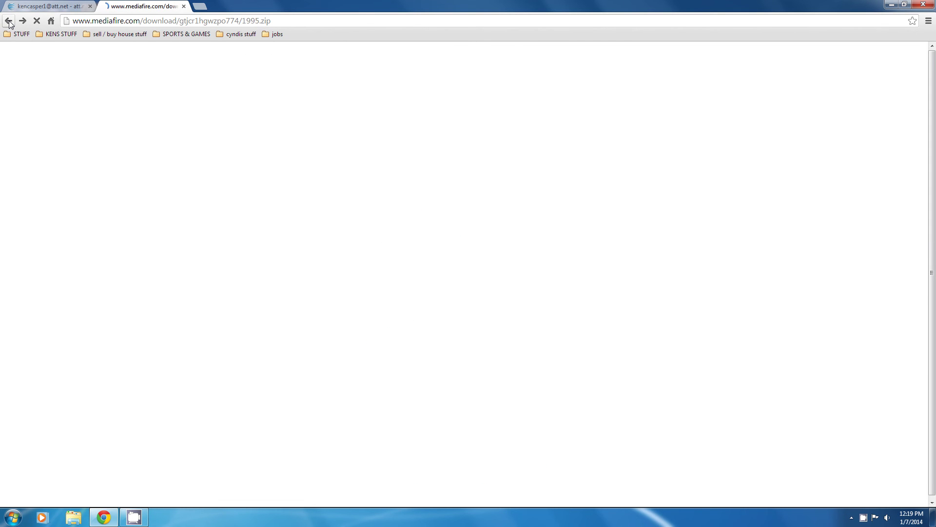
pyautogui.click(8, 22)
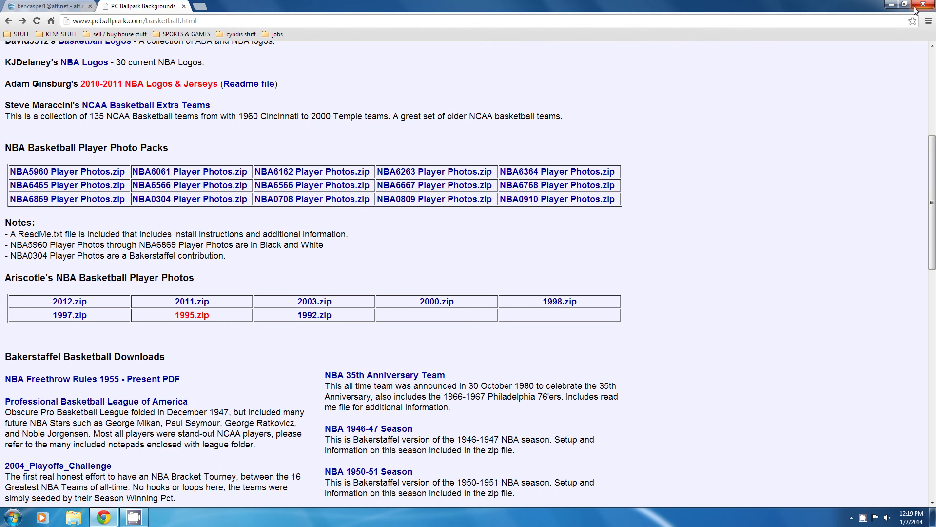
pyautogui.click(914, 7)
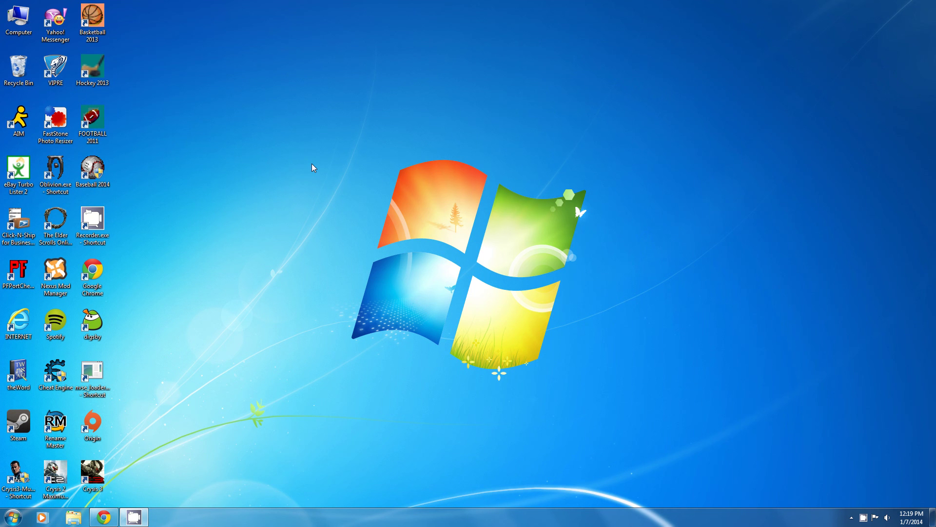
# - Open the Action Basketball folder in Documents in Windows Explorer to locate 1995basketPhotos.zip
pyautogui.click(74, 518)
pyautogui.doubleClick(102, 118)
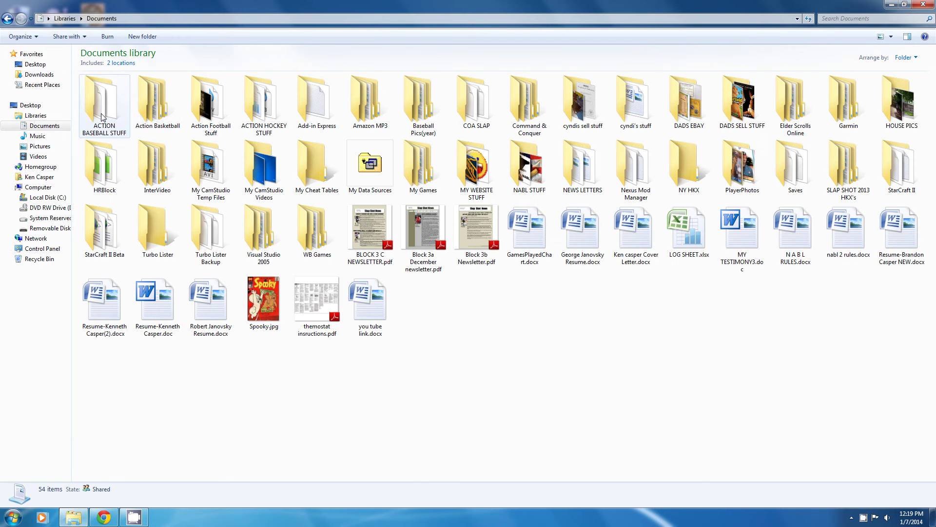
pyautogui.doubleClick(156, 95)
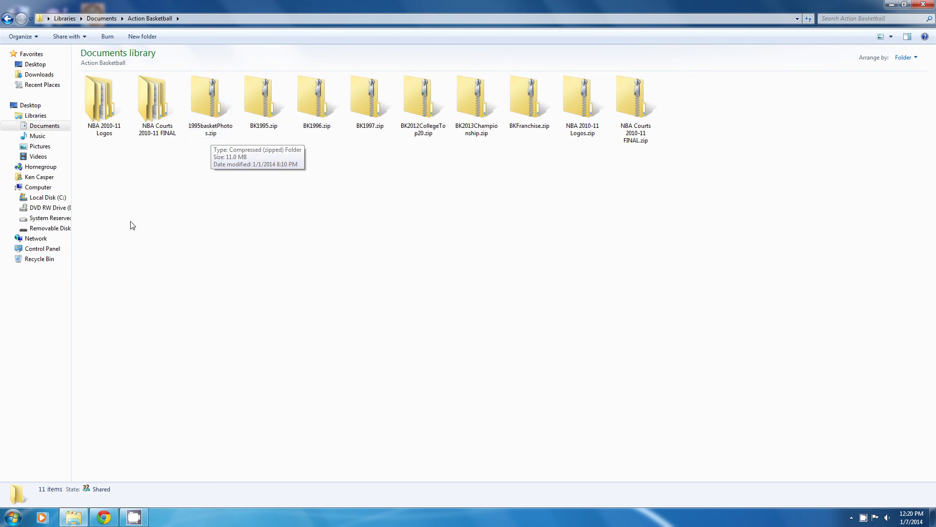
# - Open C:\dksports-data\basketball\PlayerPhotos and examine the player photo files stored there
pyautogui.click(48, 199)
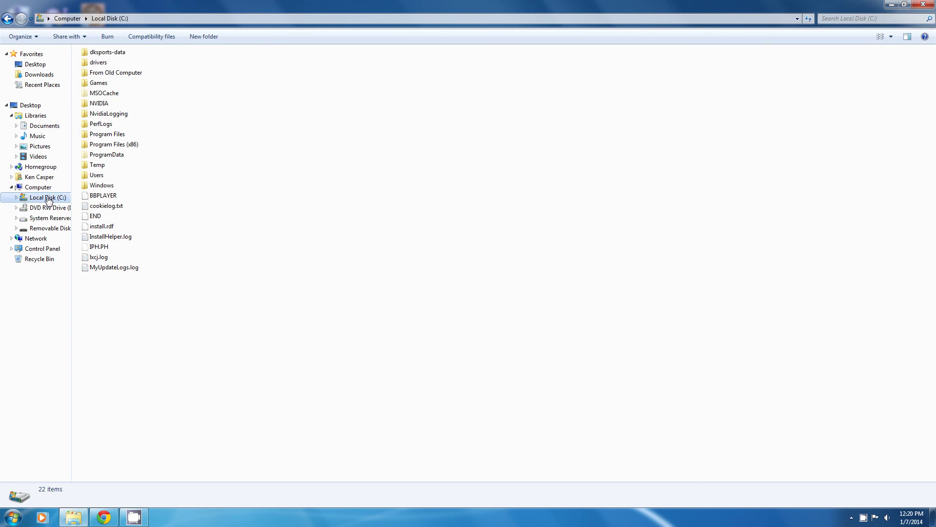
pyautogui.doubleClick(108, 53)
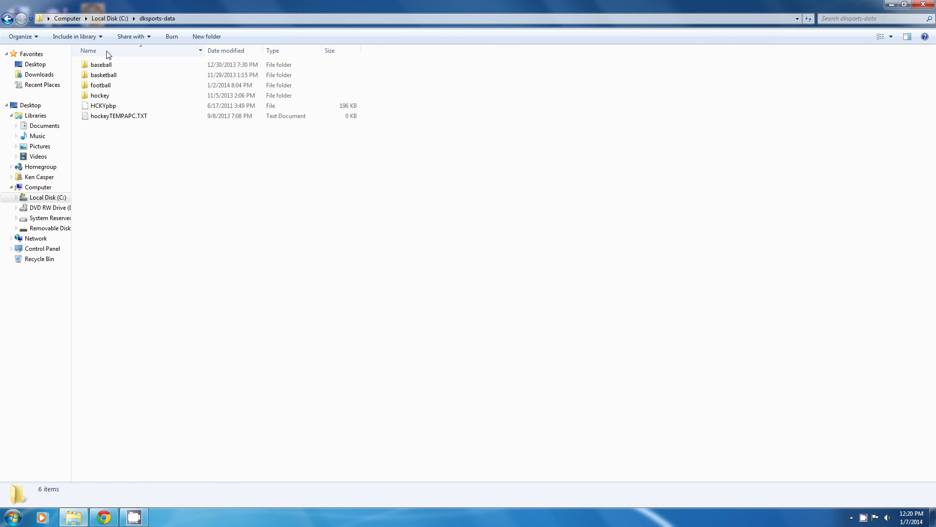
pyautogui.click(108, 77)
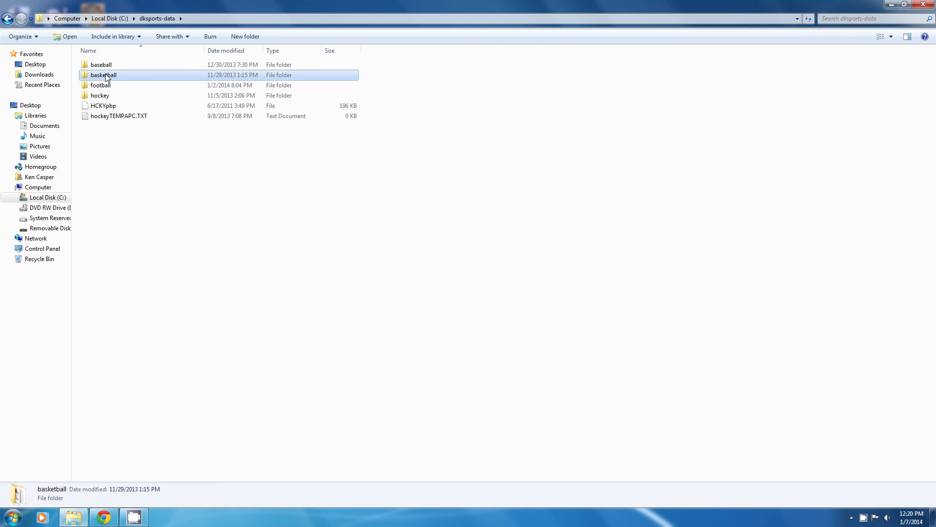
pyautogui.click(107, 77)
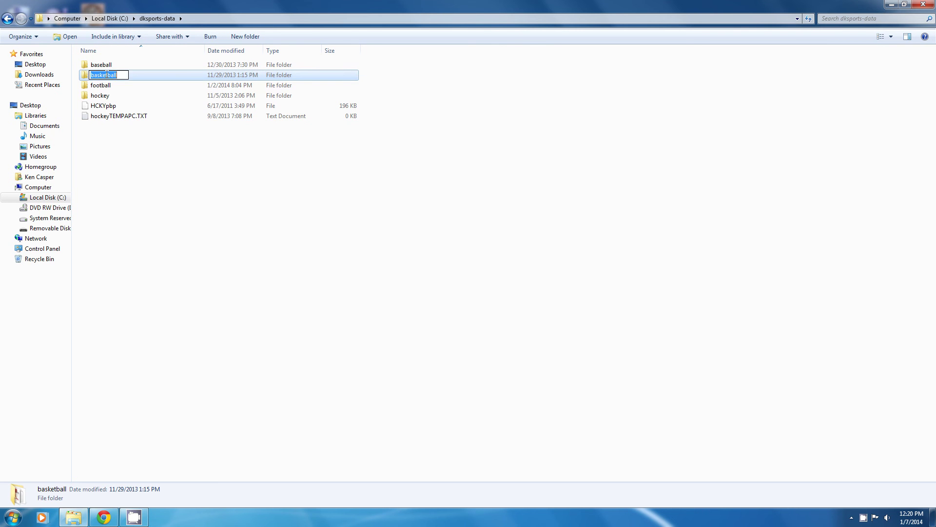
pyautogui.doubleClick(134, 76)
pyautogui.click(134, 76)
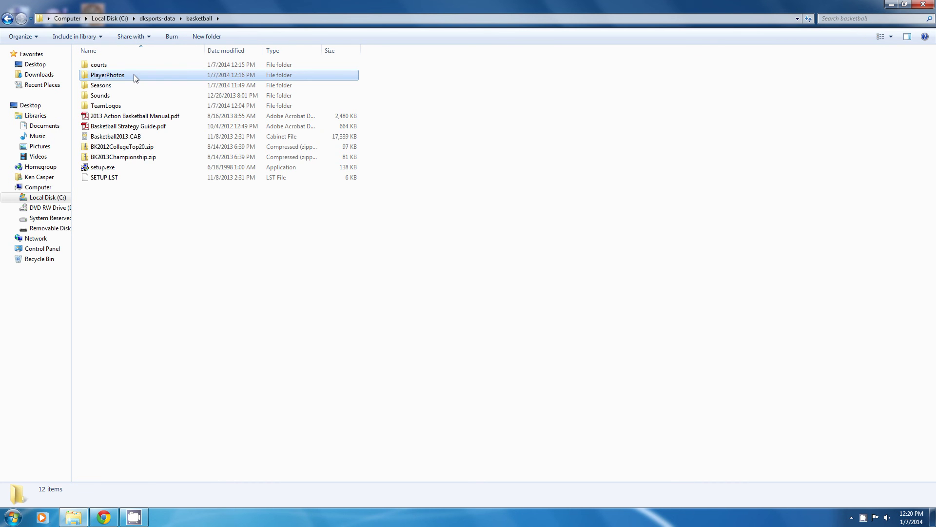
pyautogui.doubleClick(134, 75)
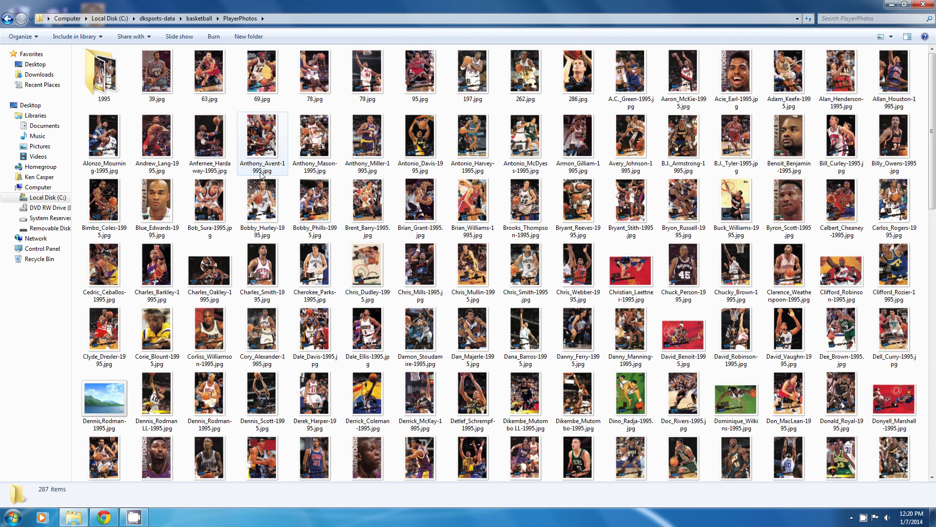
pyautogui.moveTo(262, 176)
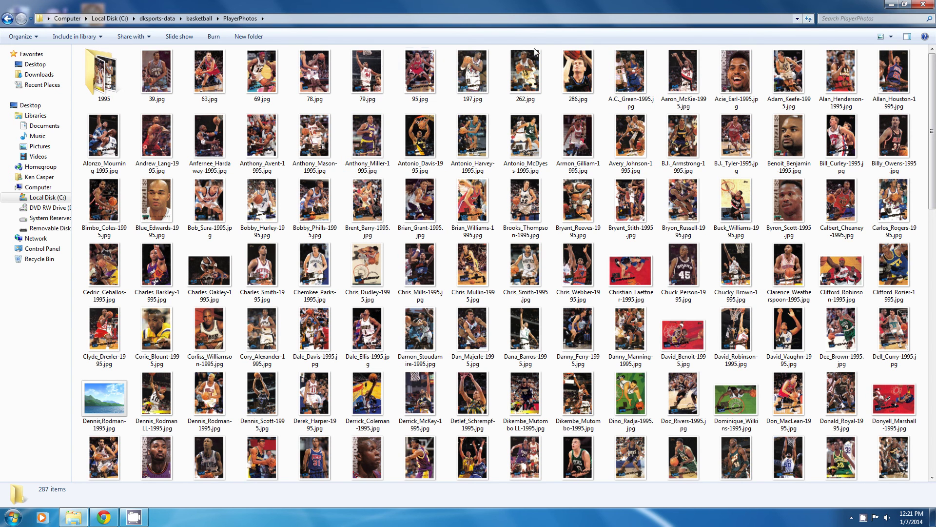
# - Inspect the 1995 folder inside 1995basketPhotos.zip in Documents\Action Basketball, and return to the Action Basketball folder
pyautogui.click(58, 128)
pyautogui.click(148, 92)
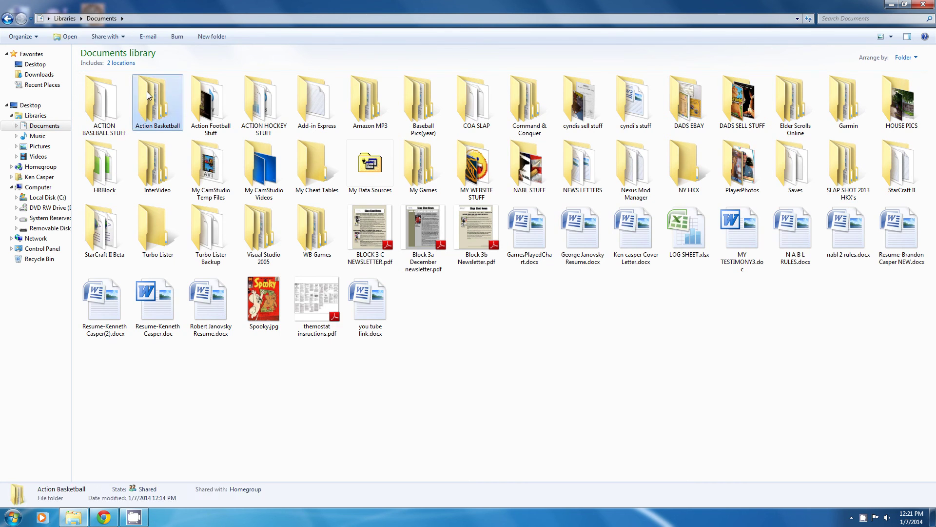
pyautogui.doubleClick(147, 91)
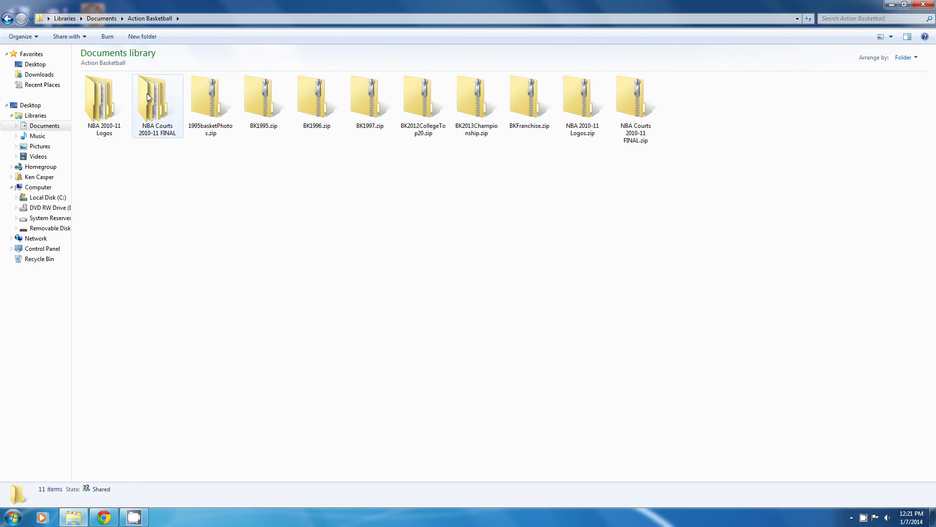
pyautogui.doubleClick(261, 98)
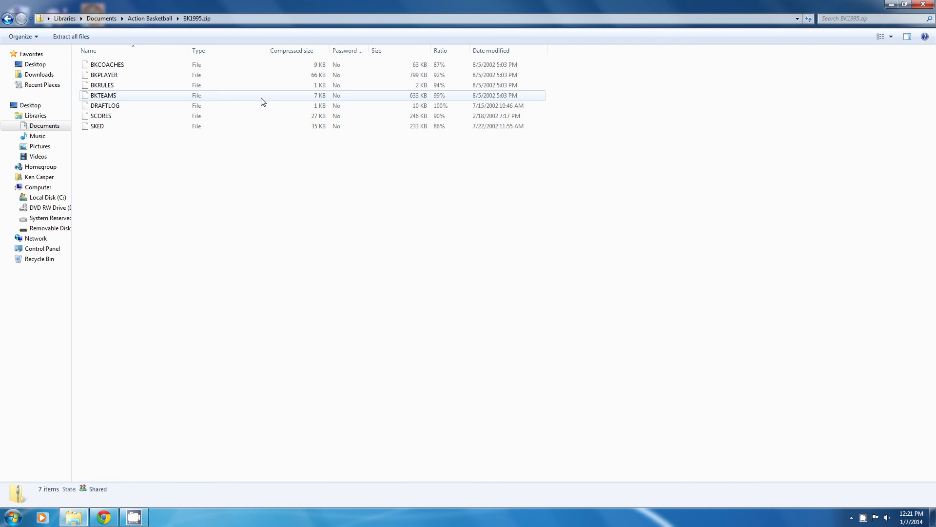
pyautogui.click(9, 19)
pyautogui.doubleClick(218, 101)
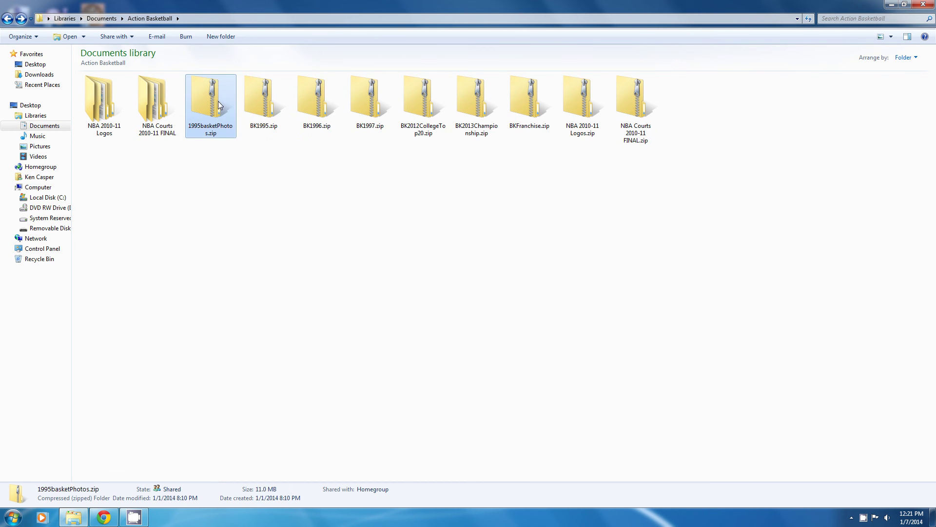
pyautogui.doubleClick(94, 67)
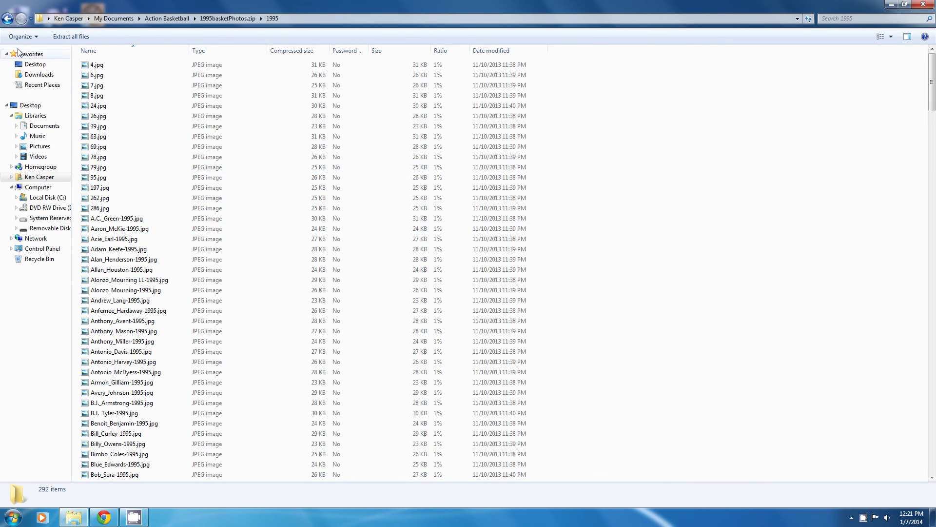
pyautogui.click(7, 19)
pyautogui.click(7, 19)
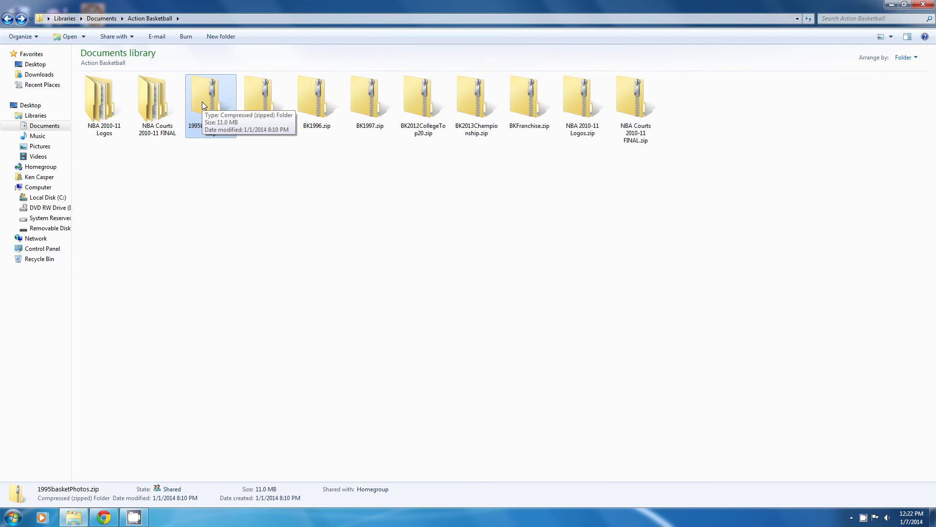
# - Open the 1995 folder inside C:\dksports-data\basketball\PlayerPhotos
pyautogui.click(45, 198)
pyautogui.doubleClick(108, 54)
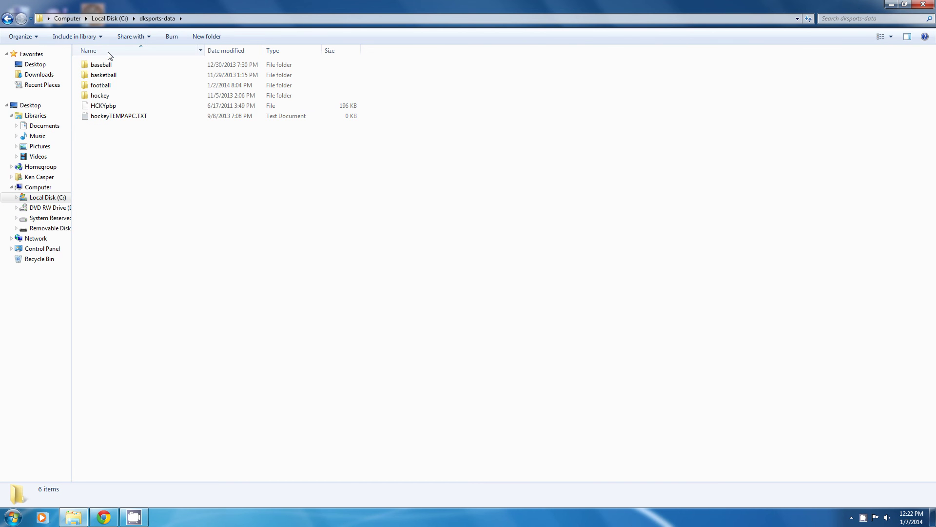
pyautogui.doubleClick(124, 76)
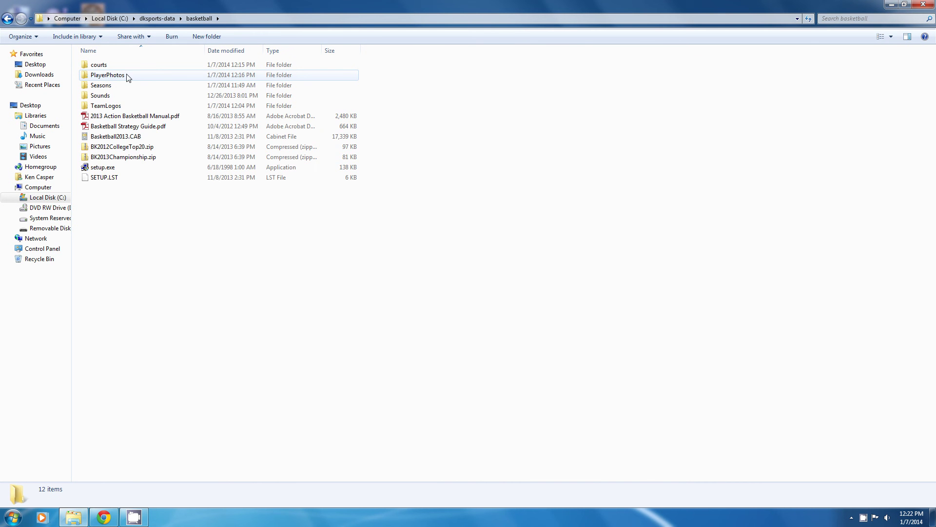
pyautogui.doubleClick(128, 77)
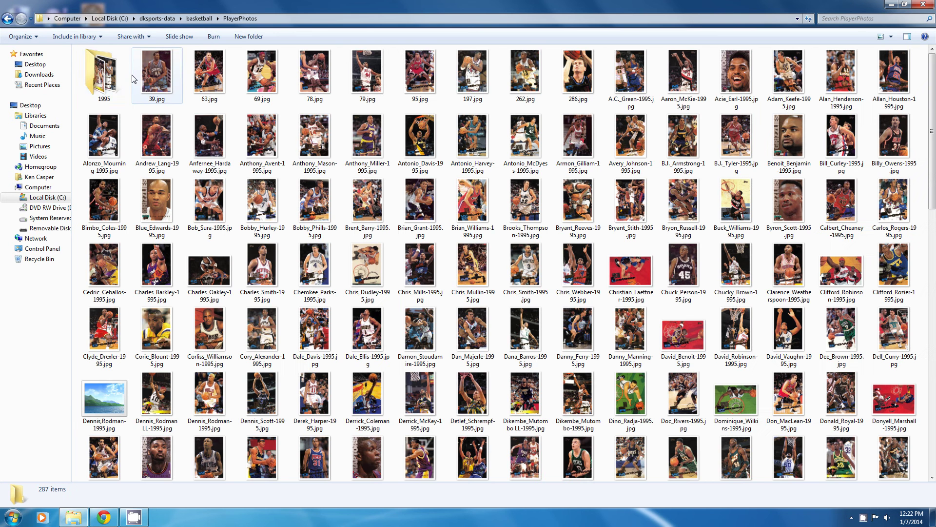
pyautogui.doubleClick(110, 86)
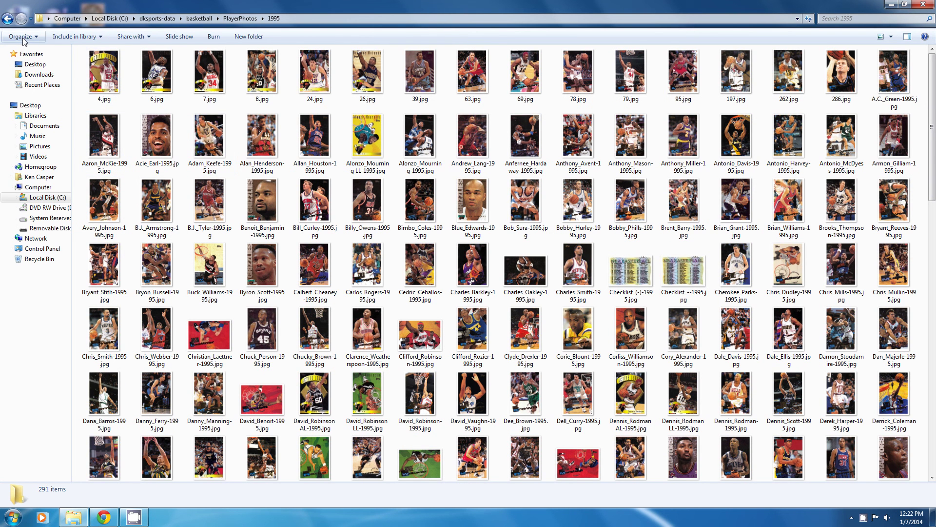
# - Copy all player photos in the 1995 folder, then return to PlayerPhotos and close the Explorer window
pyautogui.click(22, 38)
pyautogui.click(31, 107)
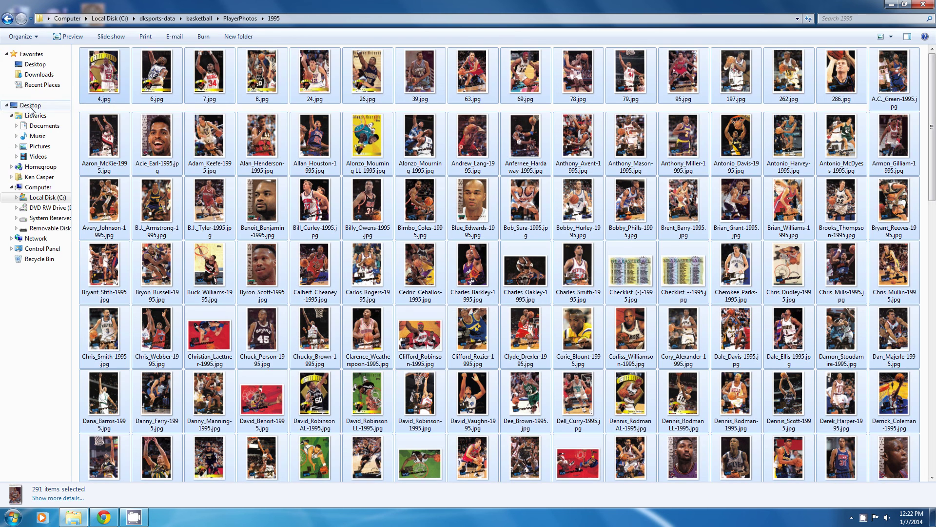
pyautogui.click(22, 36)
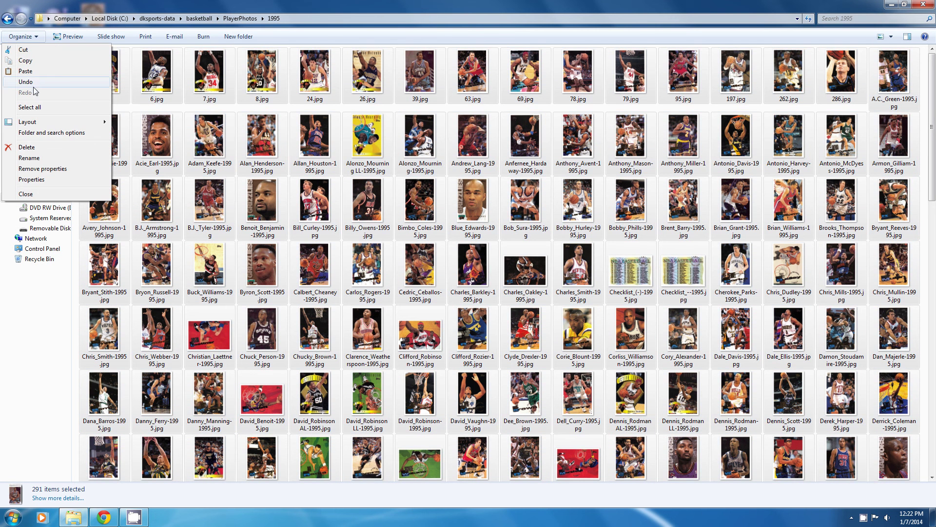
pyautogui.click(33, 60)
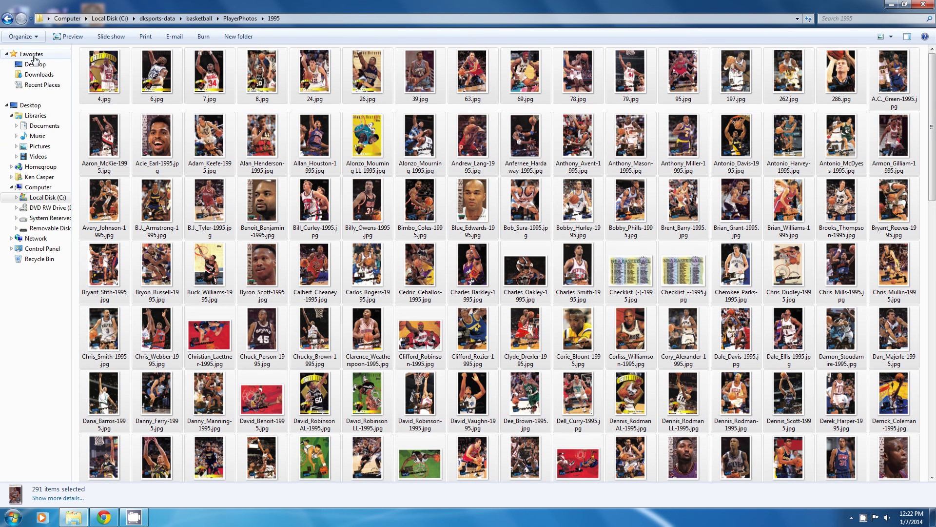
pyautogui.click(8, 21)
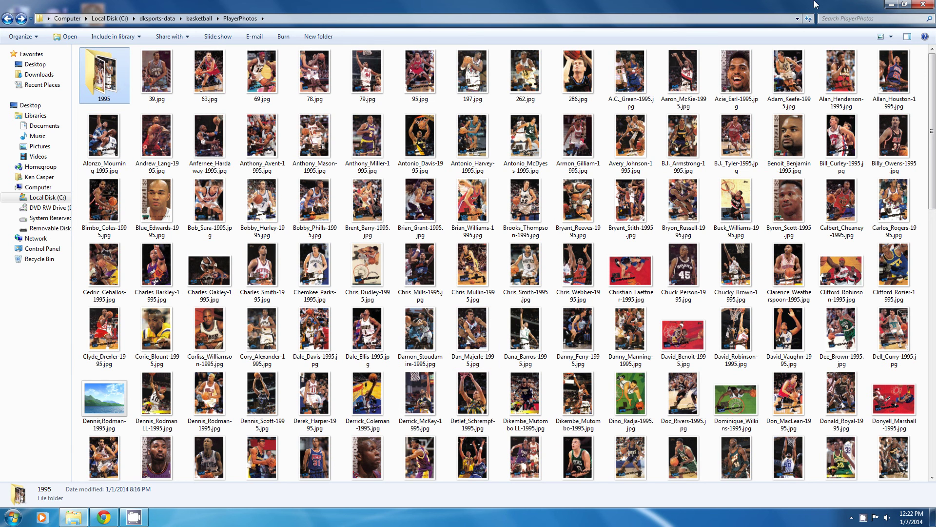
pyautogui.click(923, 4)
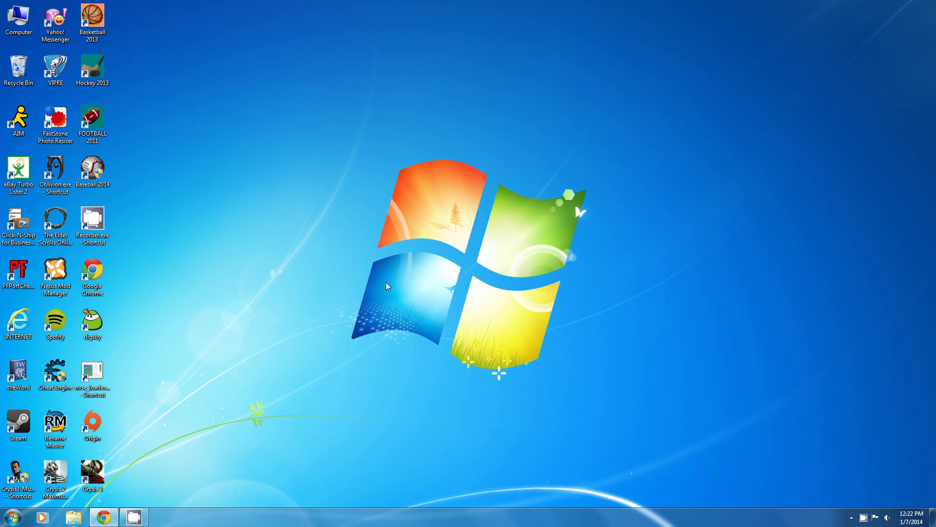
# - Launch Basketball 2013 and use League Tools to assign default jpg photo names in First_Last format with the player year suffix
pyautogui.doubleClick(92, 20)
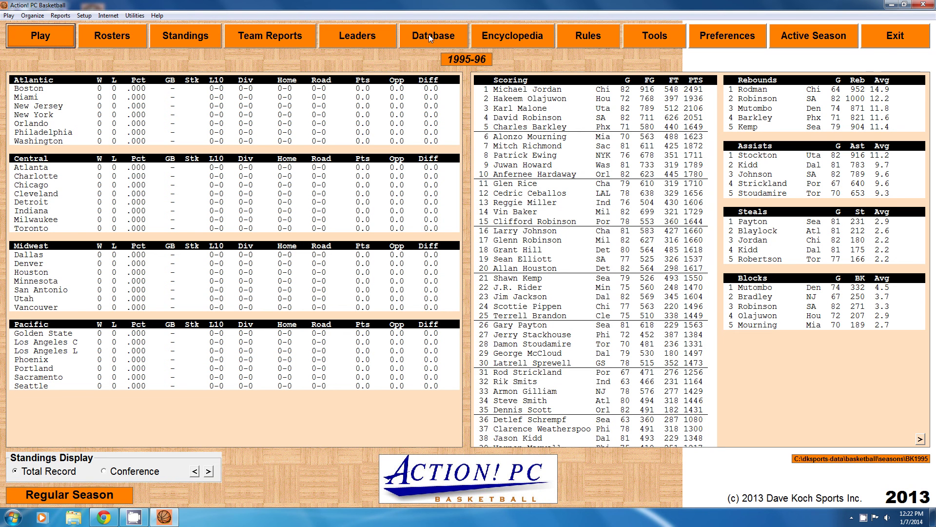
pyautogui.click(32, 16)
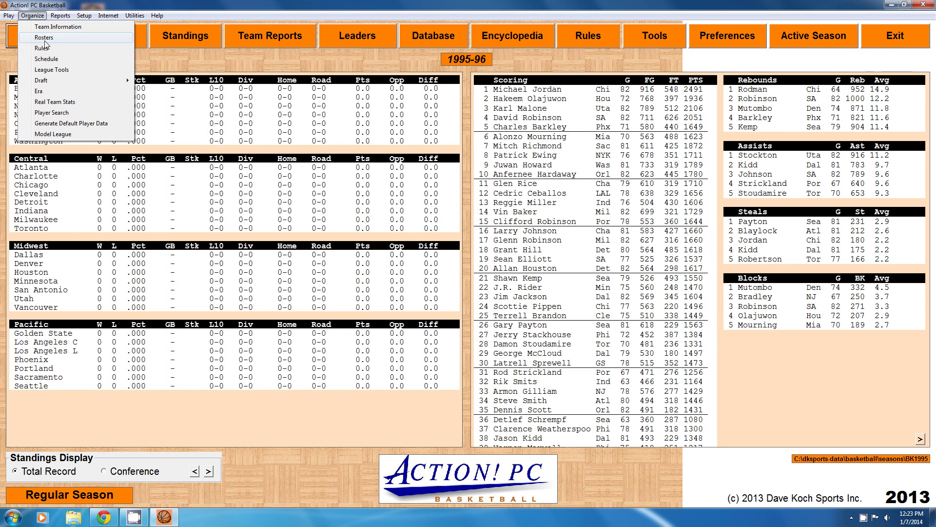
pyautogui.click(51, 70)
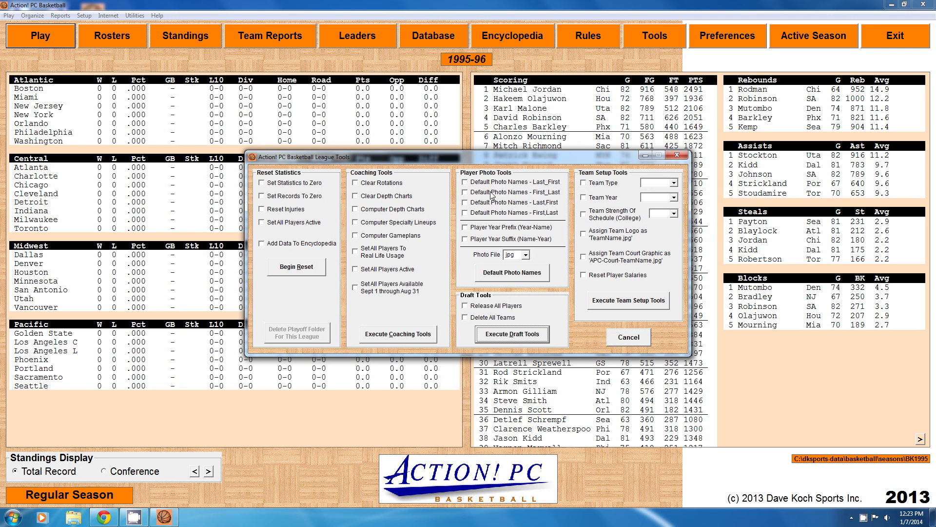
pyautogui.click(466, 194)
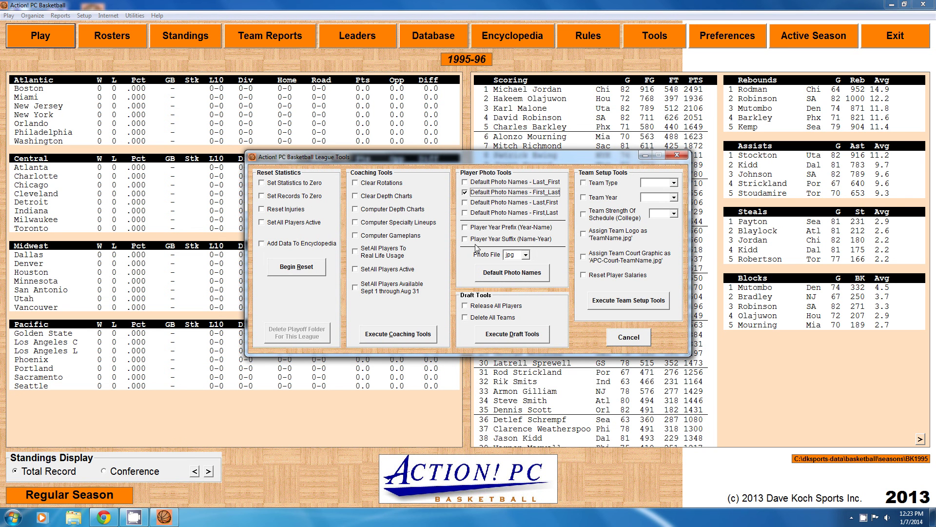
pyautogui.click(466, 240)
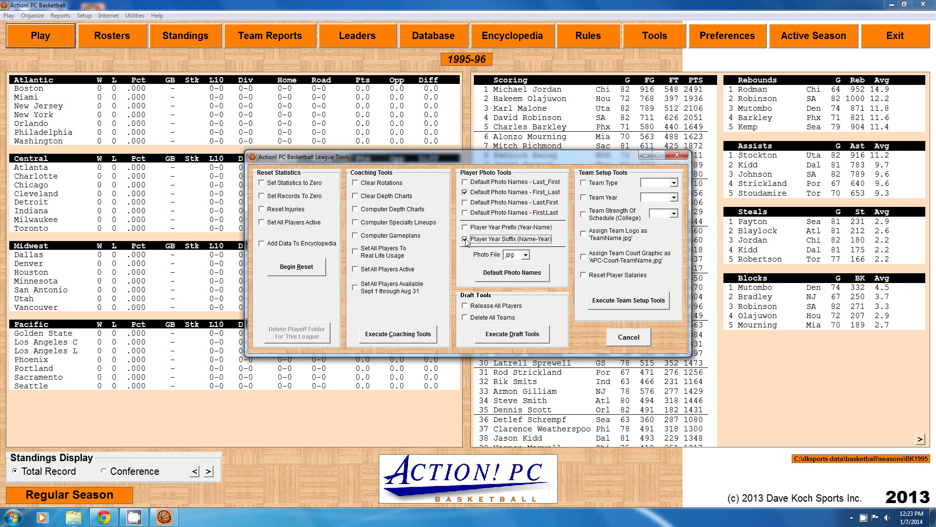
pyautogui.click(512, 272)
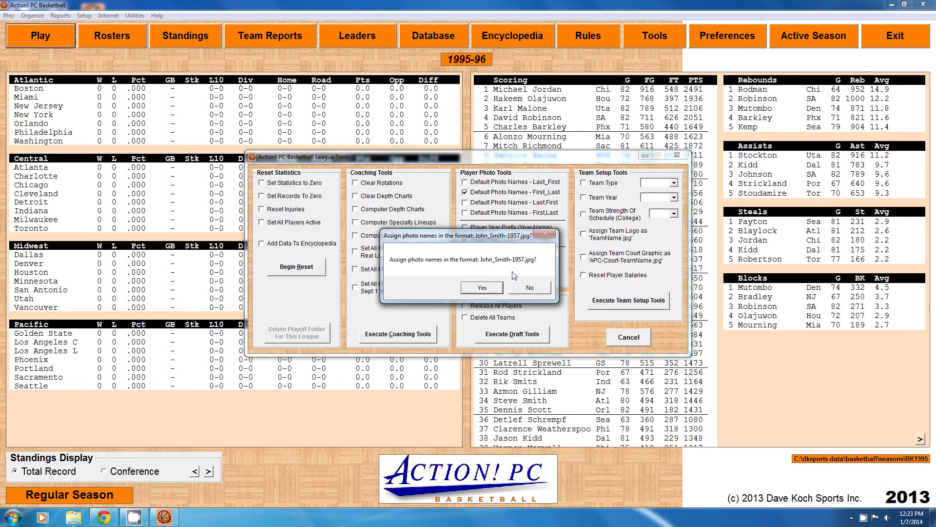
pyautogui.click(485, 288)
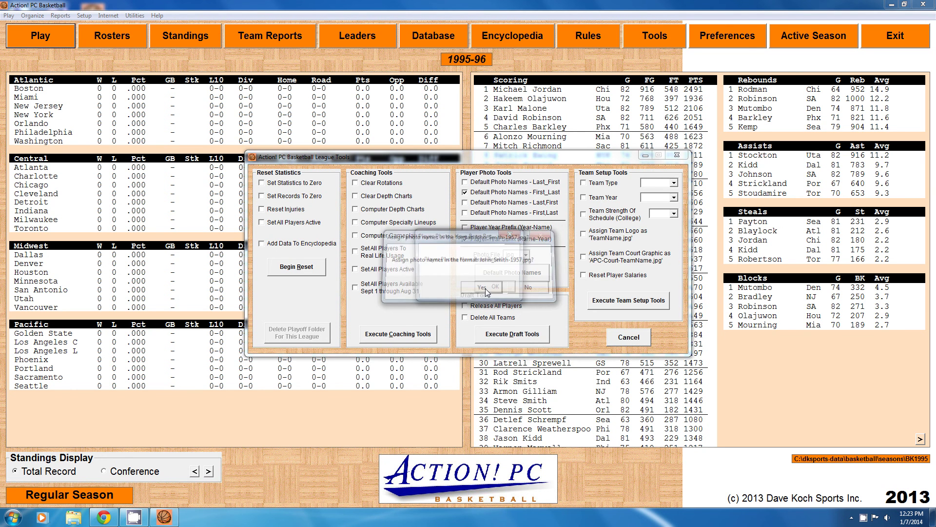
pyautogui.click(481, 292)
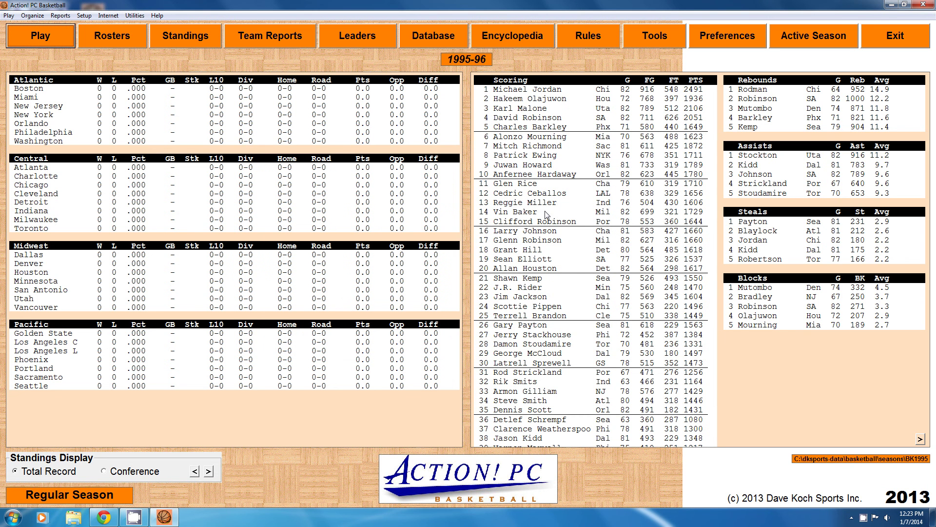
# - Restart Basketball 2013 and check the photo on Michael Jordan's player card from the Chicago Bulls roster
pyautogui.click(899, 35)
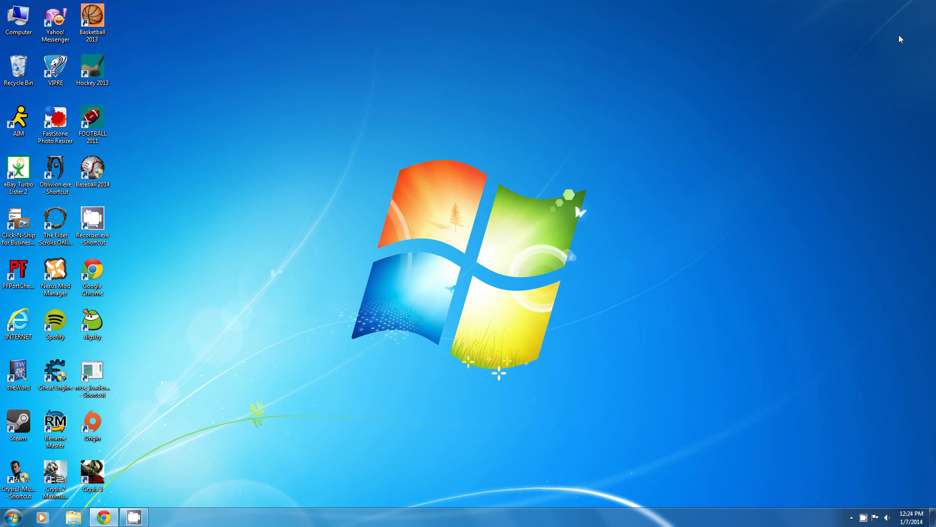
pyautogui.click(86, 21)
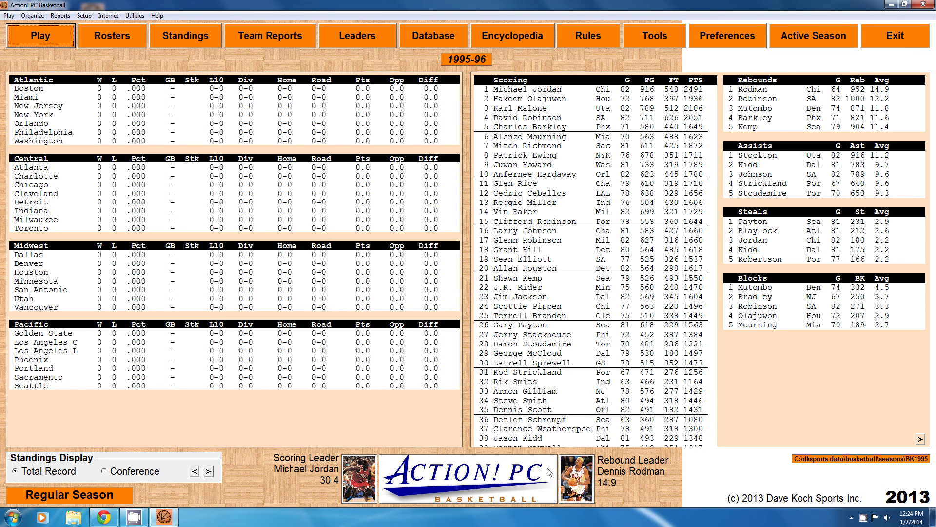
pyautogui.doubleClick(29, 186)
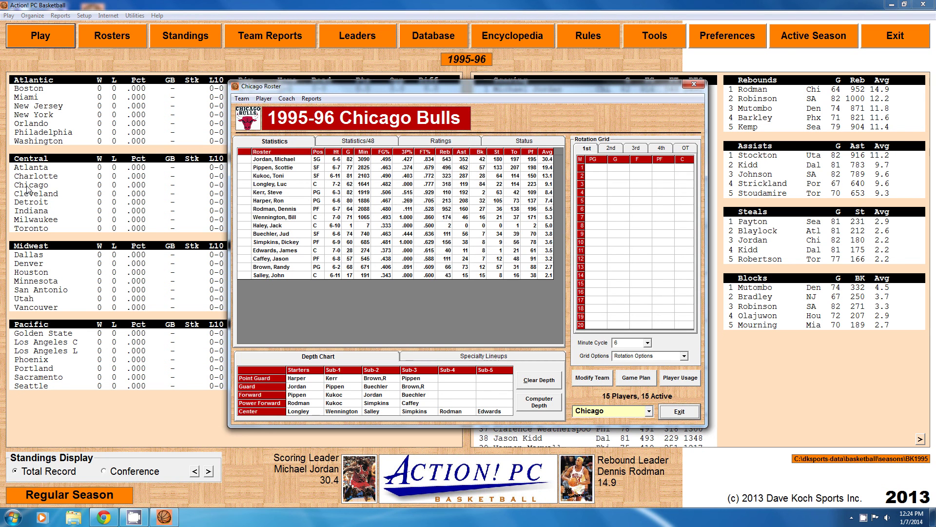
pyautogui.click(289, 162)
pyautogui.doubleClick(289, 161)
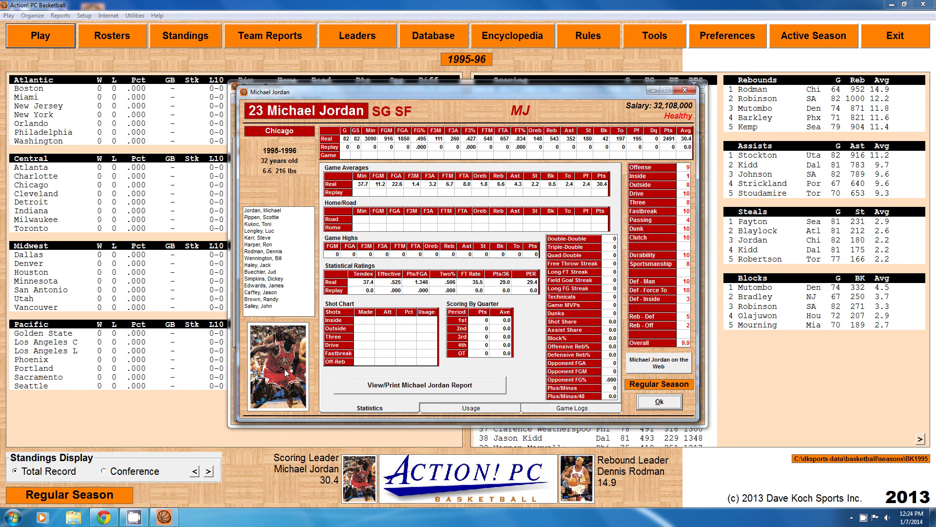
pyautogui.click(661, 403)
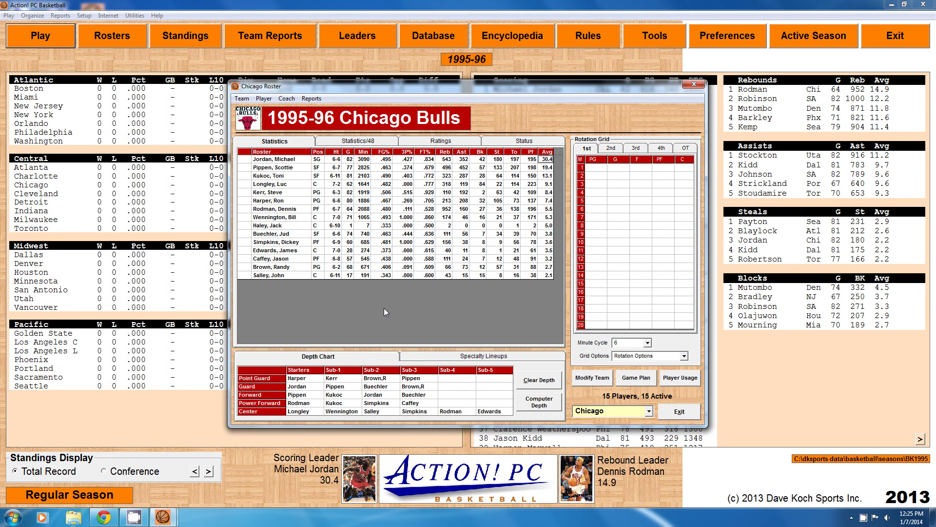
pyautogui.click(680, 412)
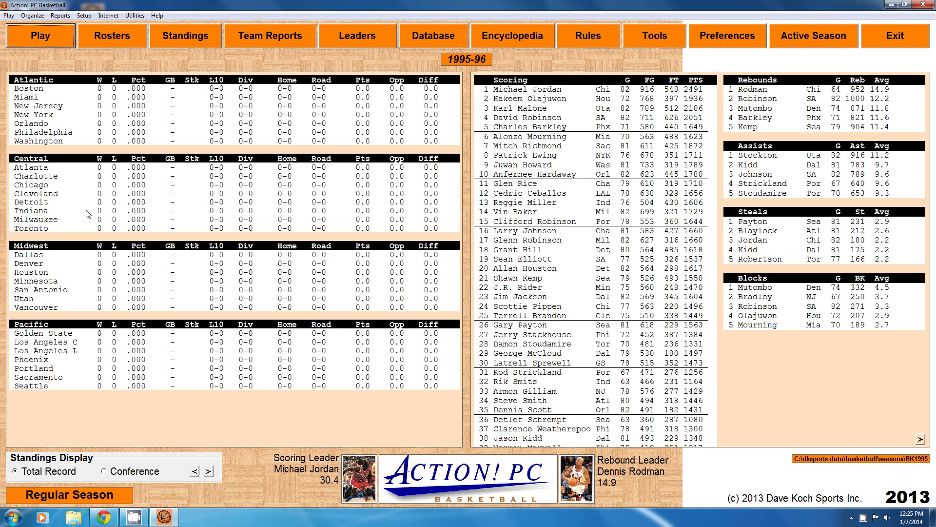
# - Compare the photo areas on Dino Radja's and Rick Fox's player cards from the Boston Celtics roster, then close the roster
pyautogui.doubleClick(30, 90)
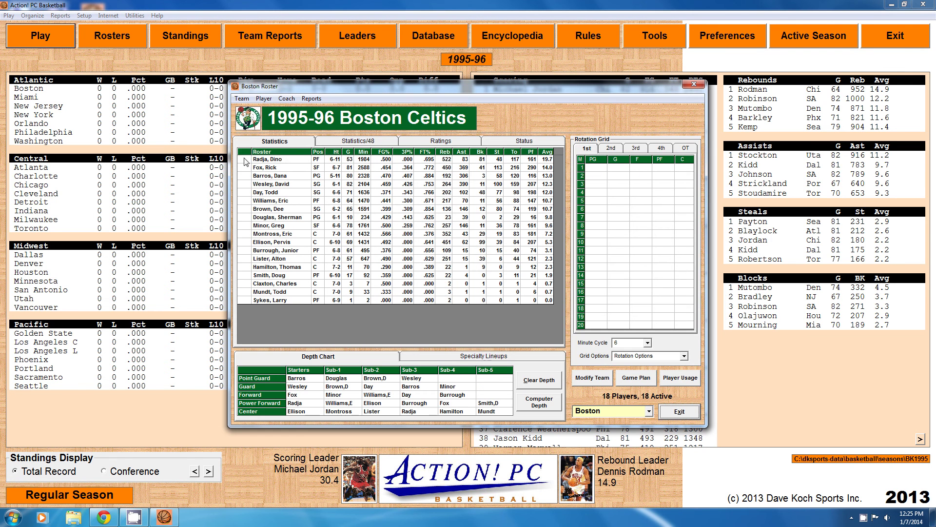
pyautogui.click(279, 161)
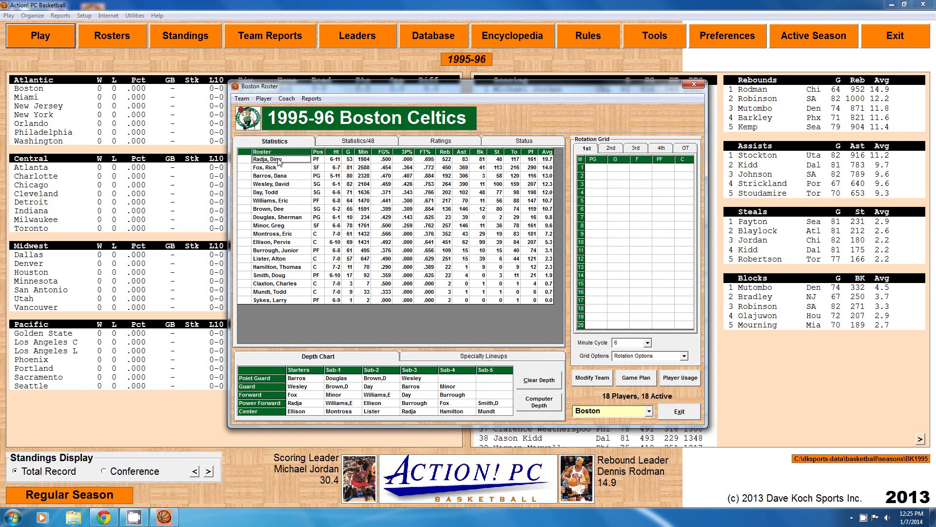
pyautogui.doubleClick(279, 161)
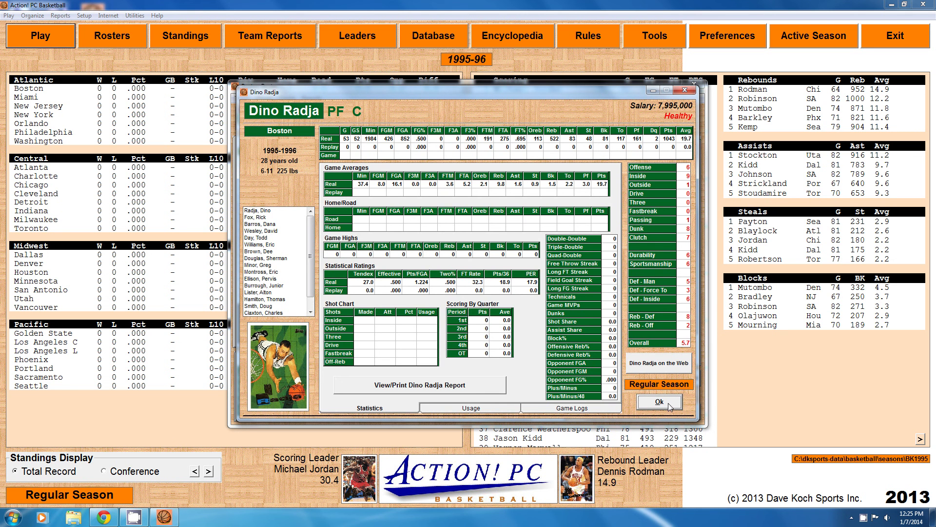
pyautogui.click(659, 401)
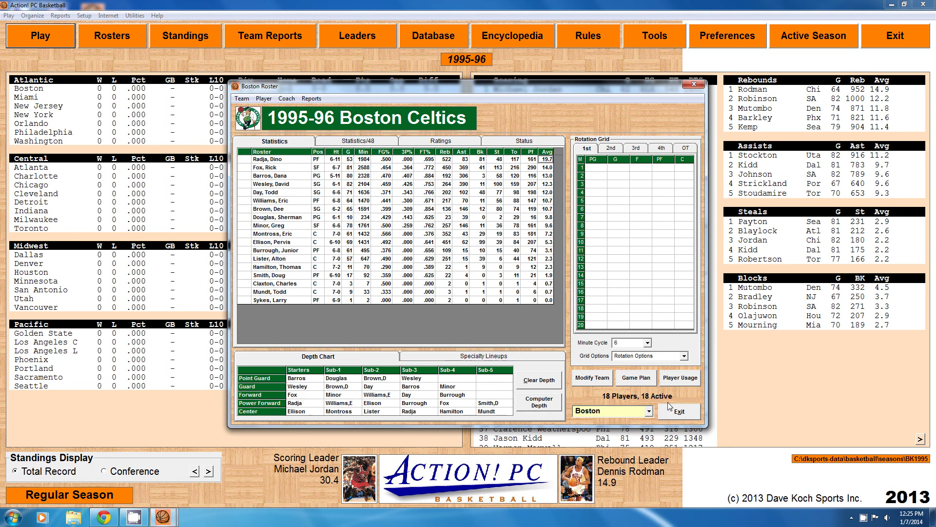
pyautogui.doubleClick(271, 168)
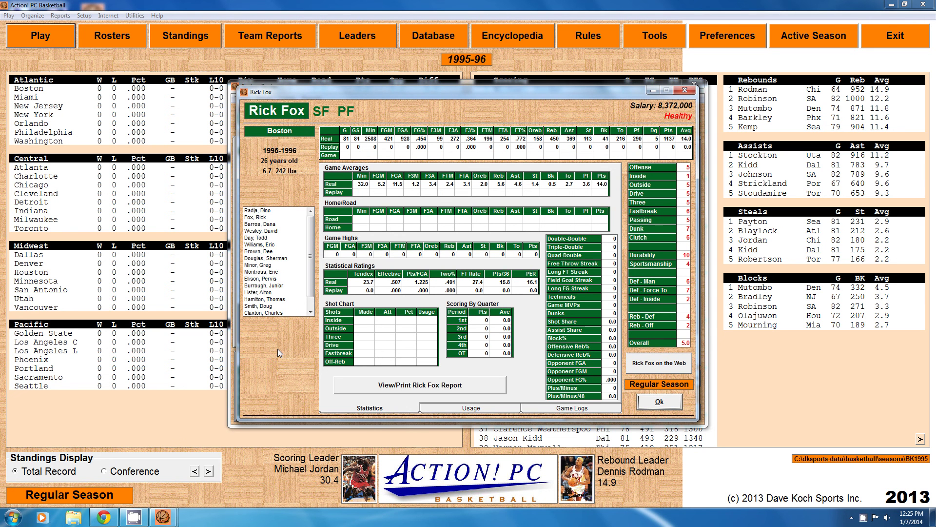
pyautogui.click(659, 403)
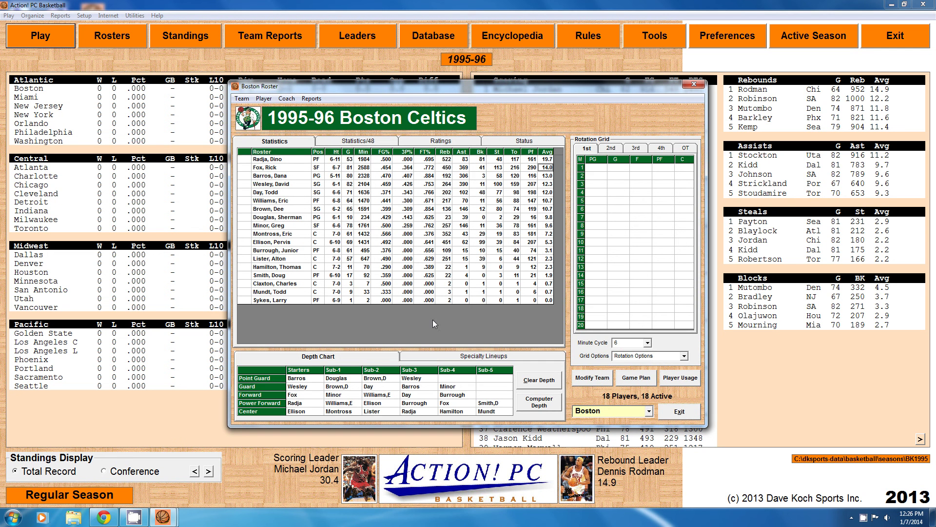
pyautogui.doubleClick(274, 159)
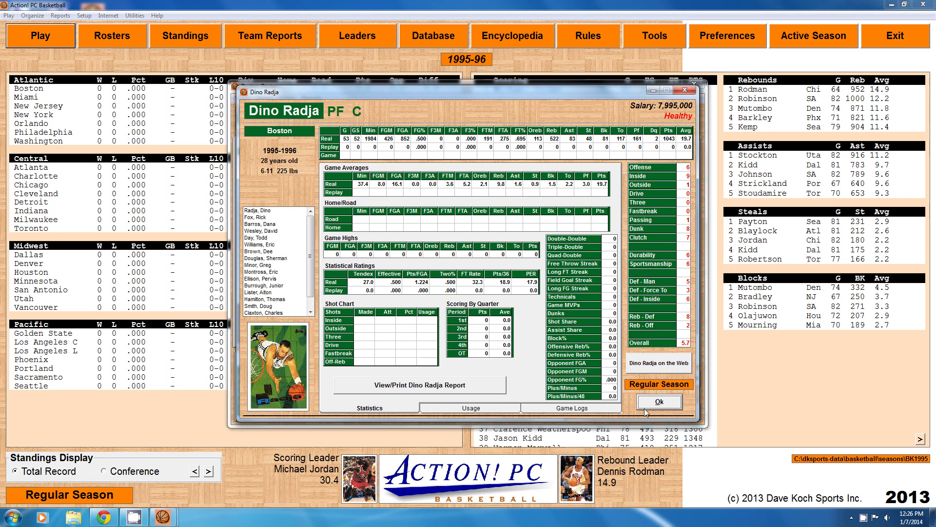
pyautogui.click(659, 403)
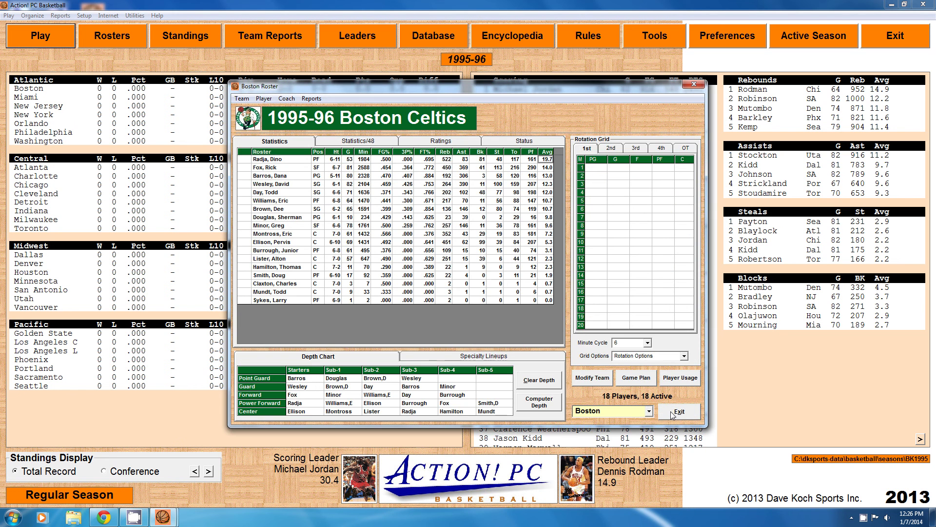
pyautogui.click(677, 414)
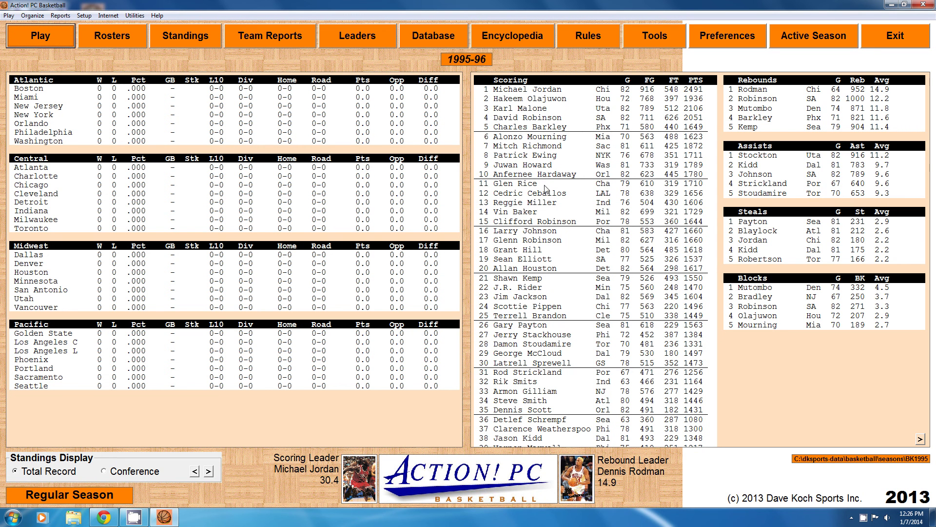
# - Examine the photo area on Anfernee Hardaway's player card from the scoring leaders list
pyautogui.click(533, 176)
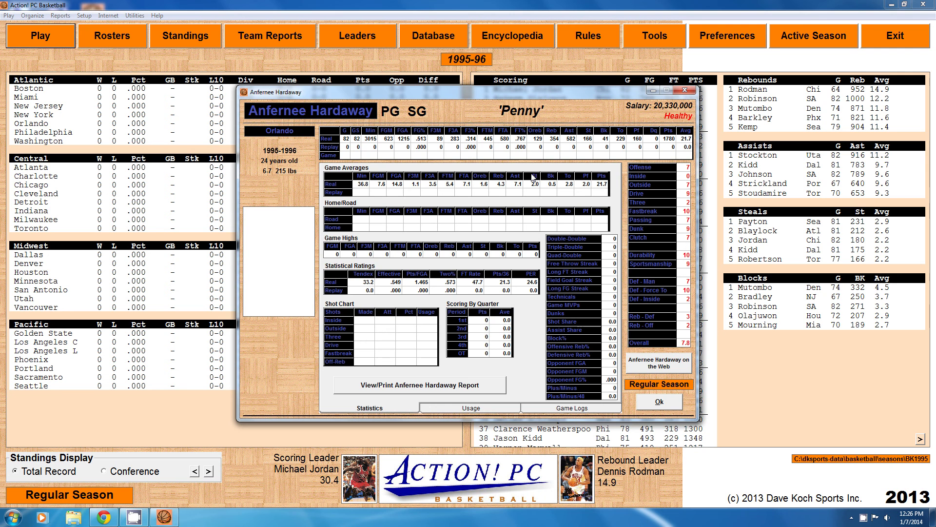
pyautogui.click(659, 402)
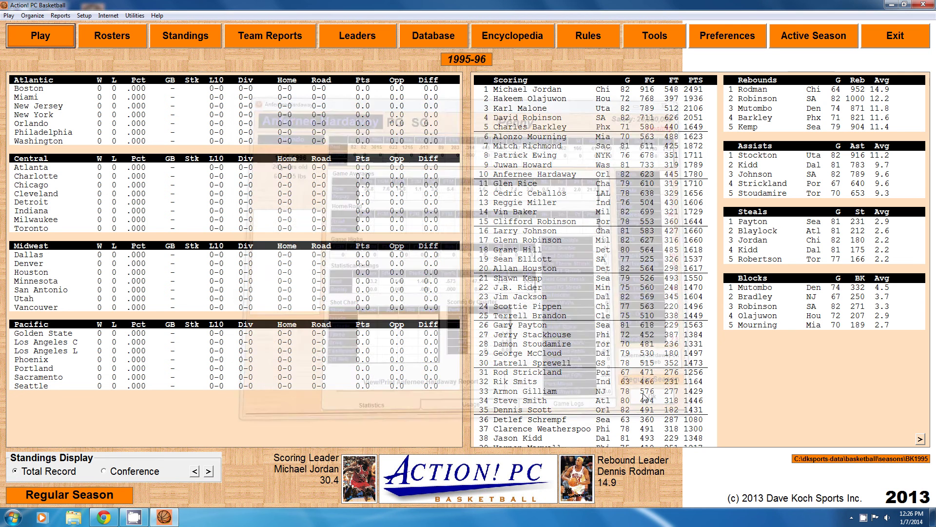
pyautogui.click(534, 177)
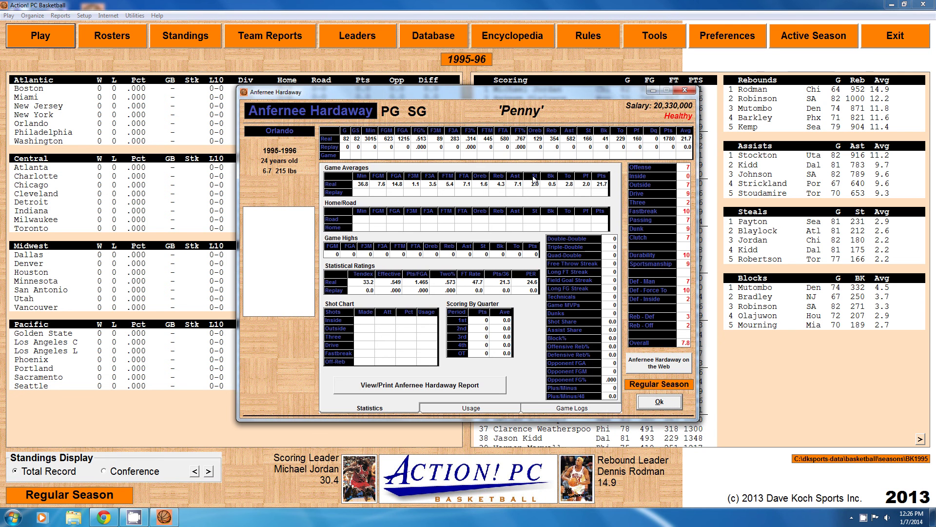
# - Check the photo area on Anfernee Hardaway's player card from the Orlando roster, then close the card and roster and exit the game
pyautogui.click(660, 402)
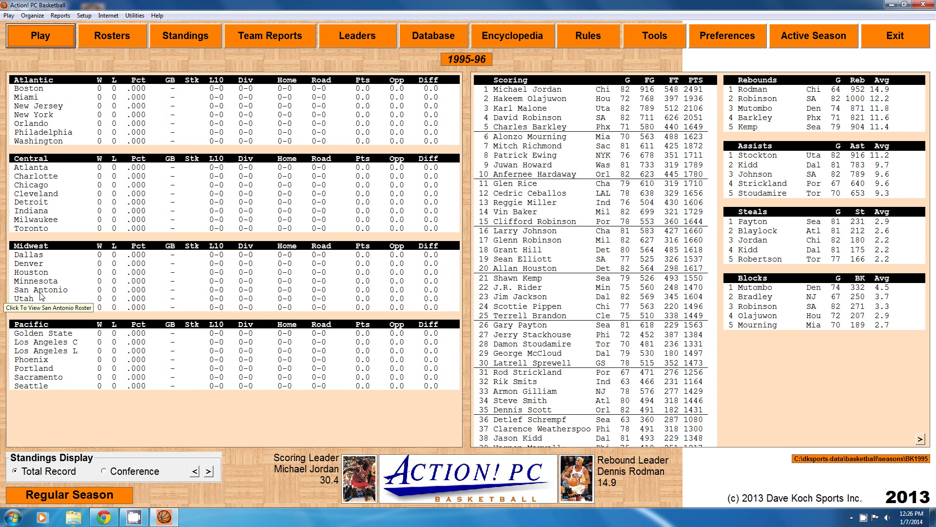
pyautogui.doubleClick(32, 123)
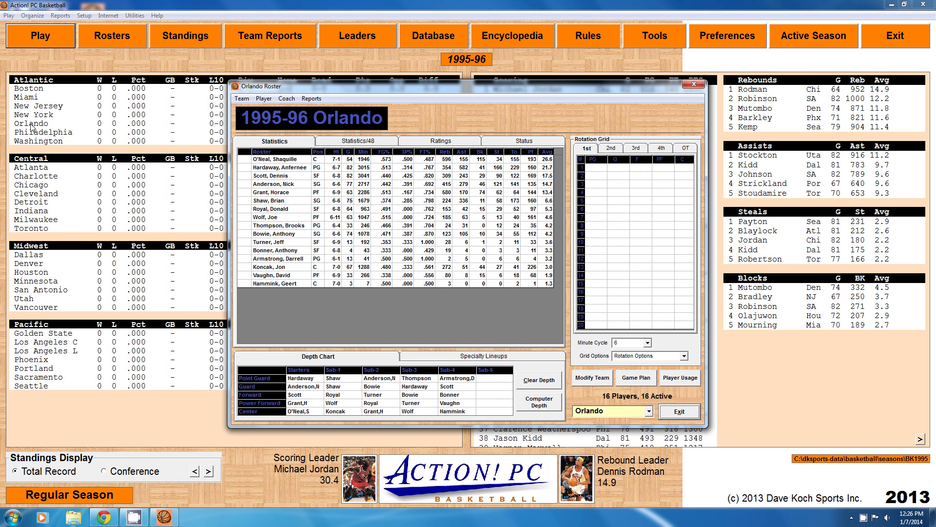
pyautogui.click(302, 168)
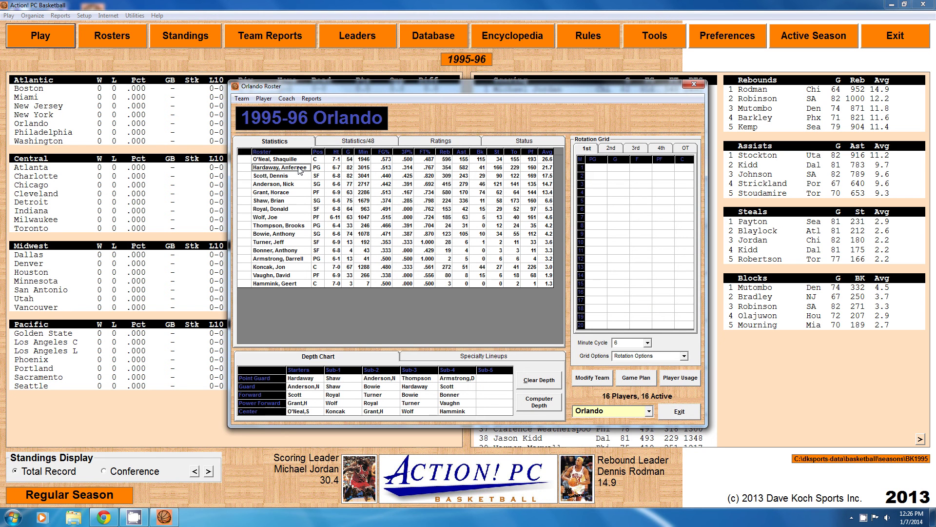
pyautogui.doubleClick(301, 168)
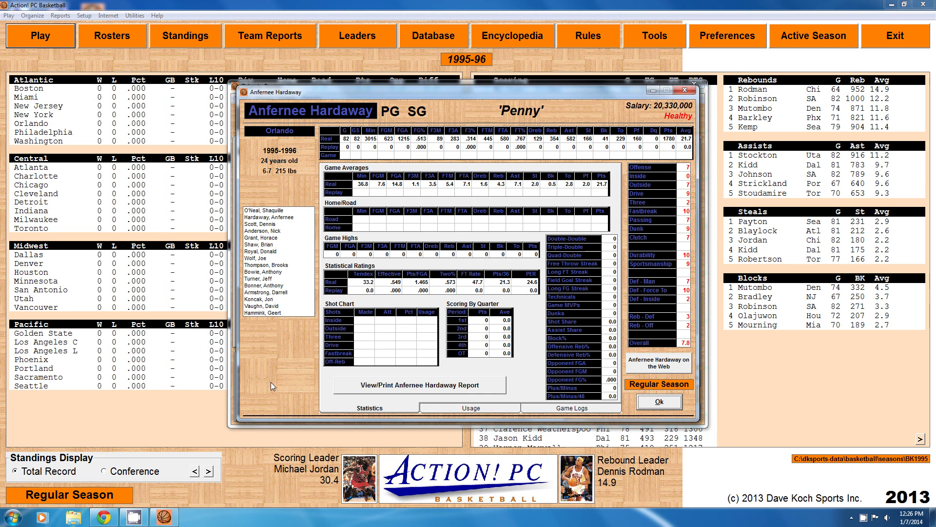
pyautogui.click(666, 403)
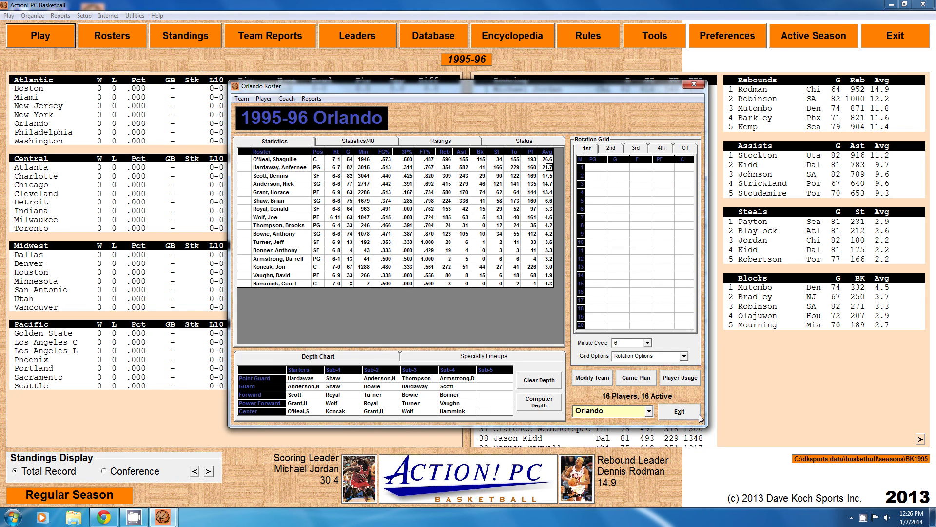
pyautogui.click(680, 412)
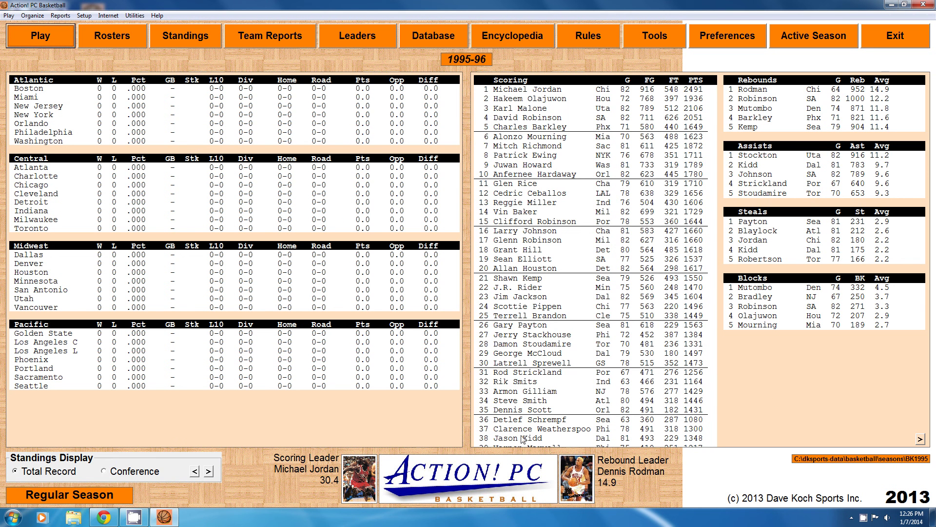
pyautogui.click(891, 37)
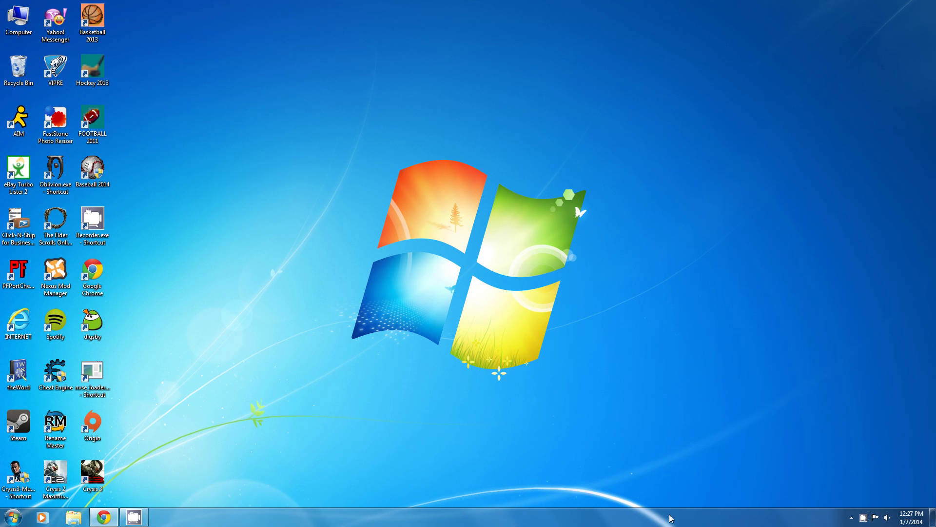
pyautogui.rightClick(863, 517)
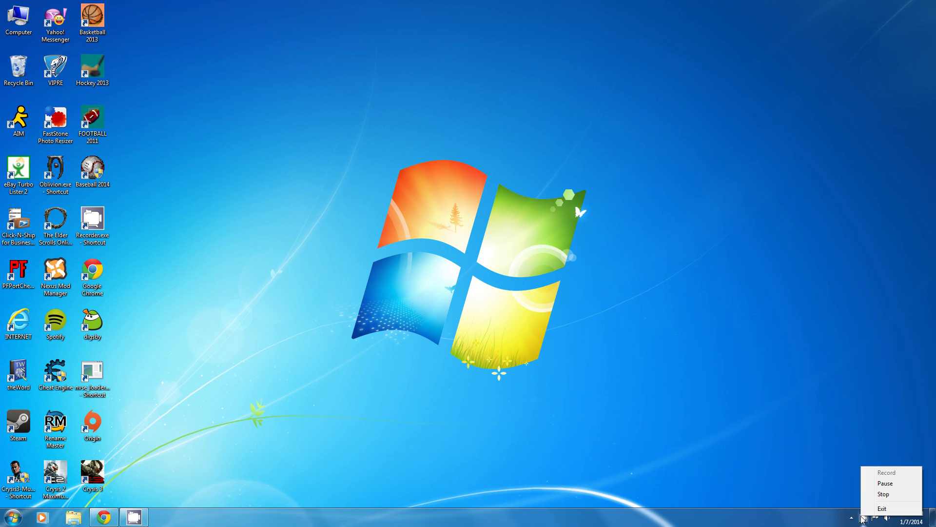